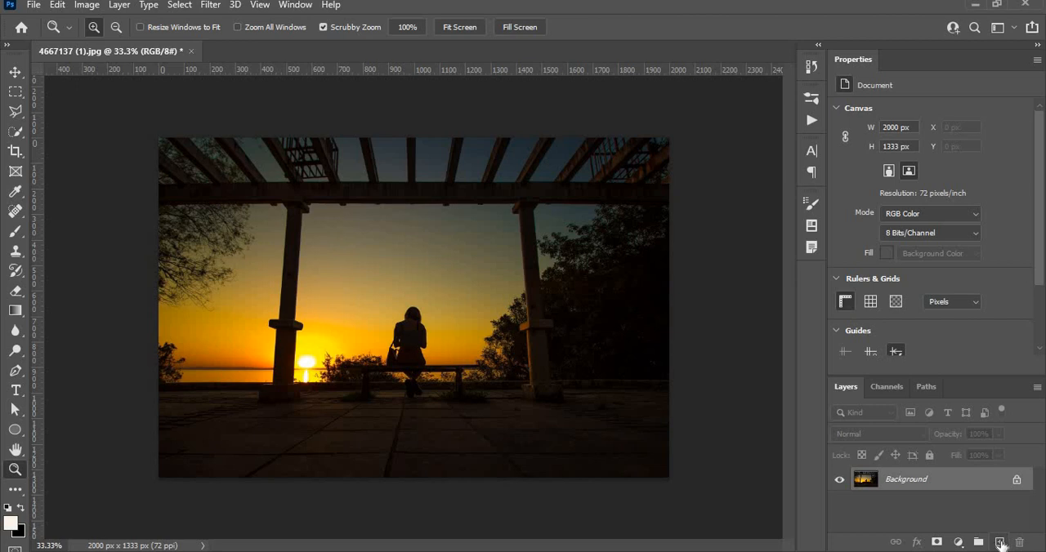
# Add a new empty layer above the sunset photo's background layer
pyautogui.click(999, 543)
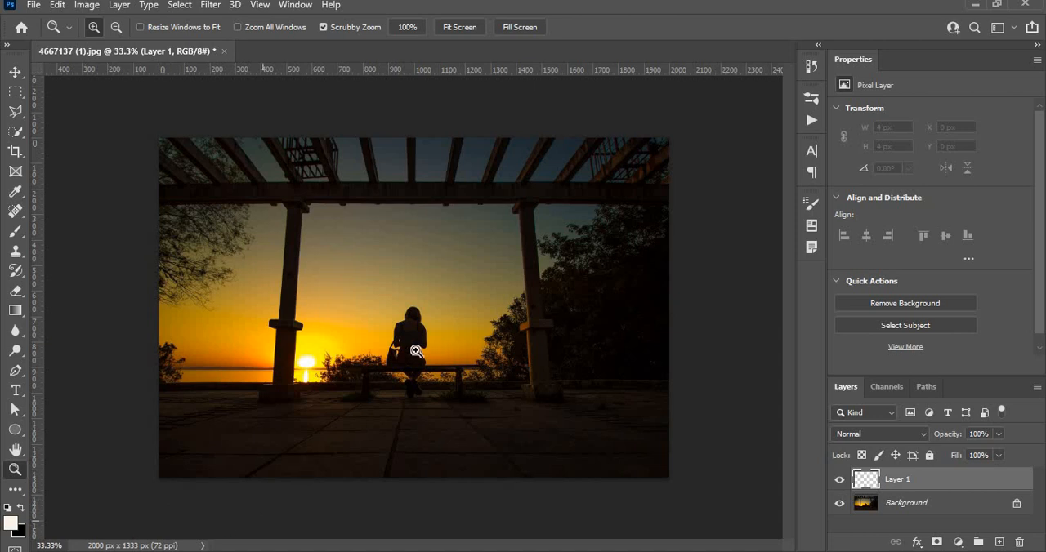
pyautogui.moveTo(367, 324); pyautogui.dragTo(414, 373)
pyautogui.press('space')
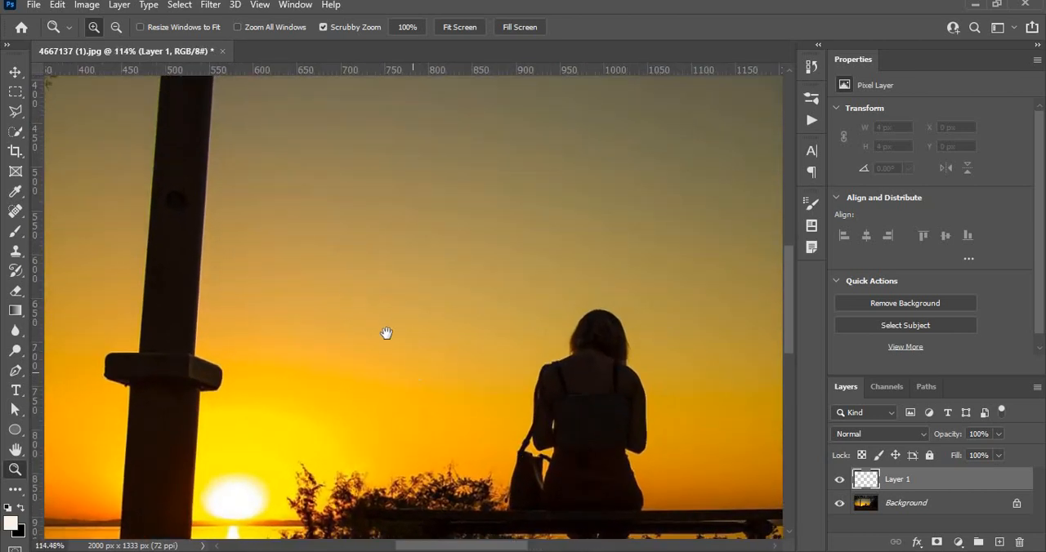
pyautogui.moveTo(361, 264); pyautogui.dragTo(442, 409)
pyautogui.moveTo(419, 326); pyautogui.dragTo(364, 236)
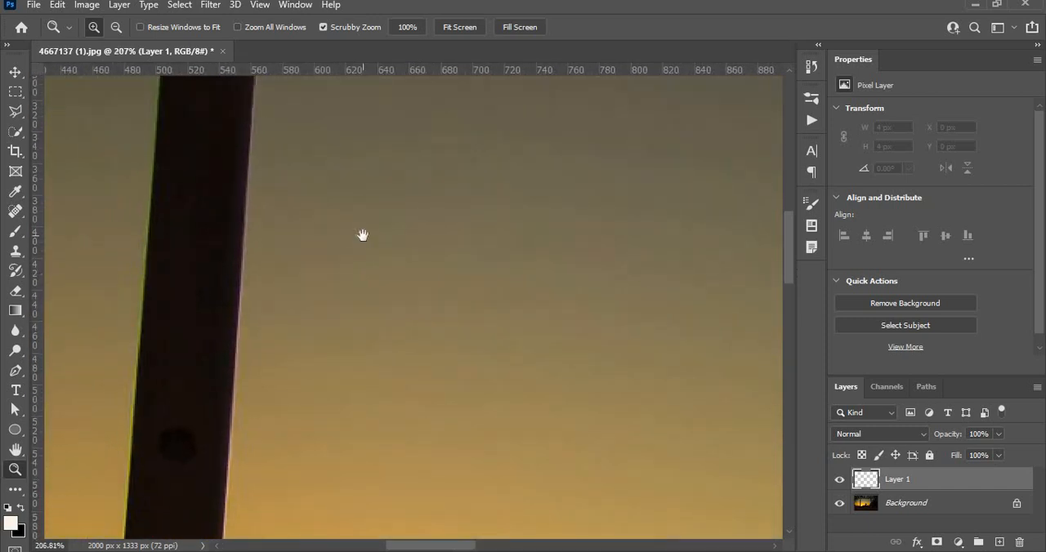
pyautogui.moveTo(423, 334); pyautogui.dragTo(474, 360)
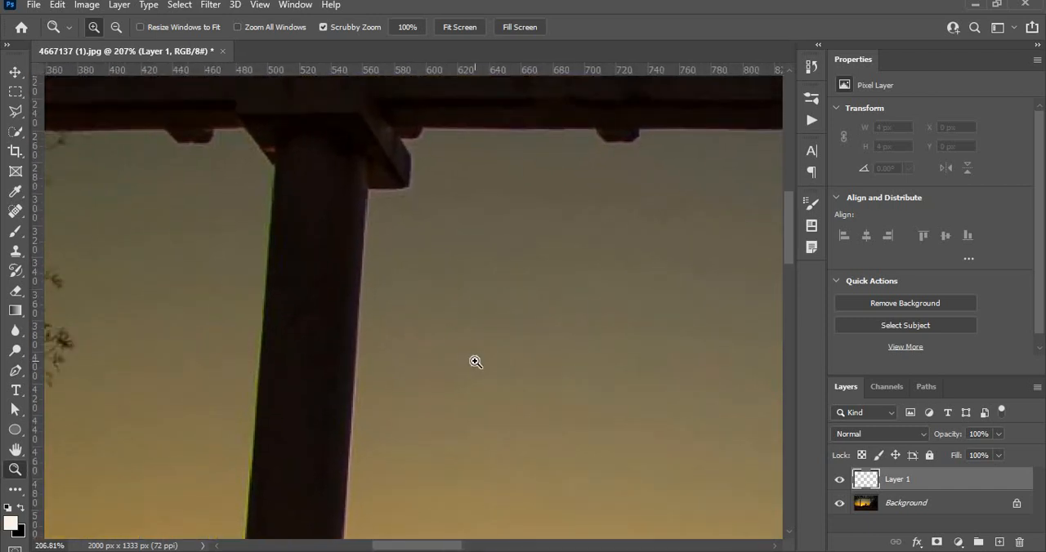
# Activate the Brush tool with white (ffffff) as the foreground colour and black (000000) as the background colour
pyautogui.click(15, 232)
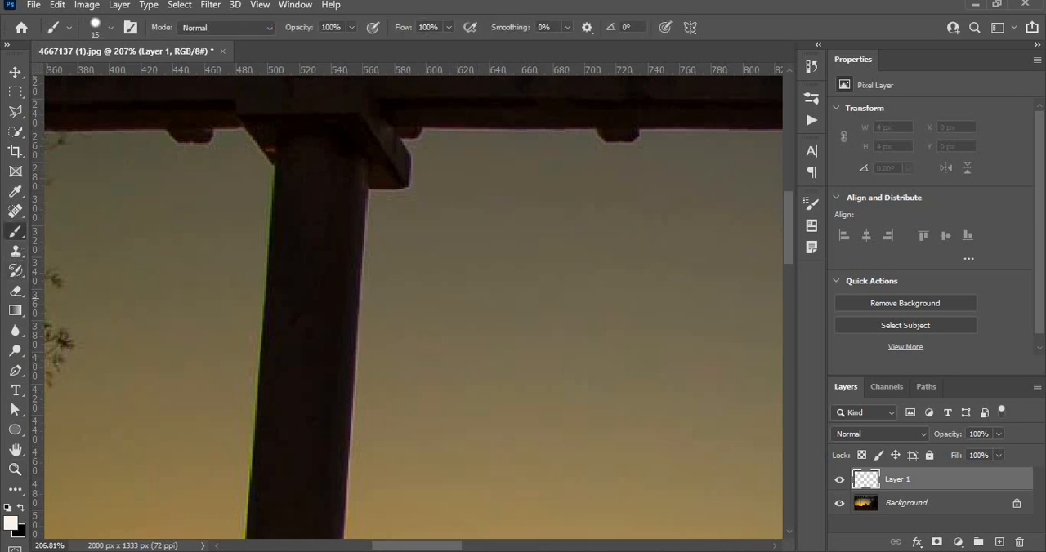
pyautogui.click(12, 524)
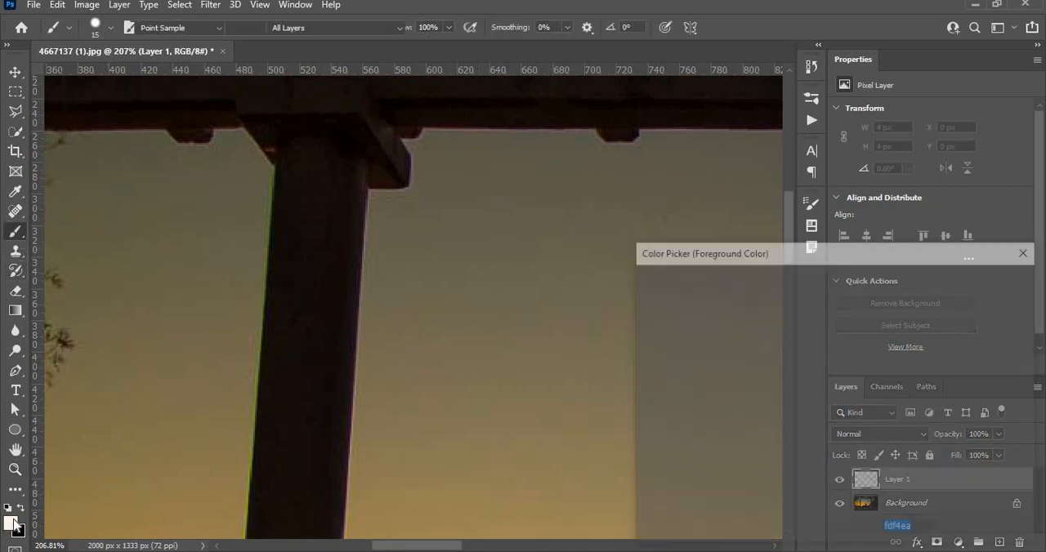
pyautogui.click(642, 289)
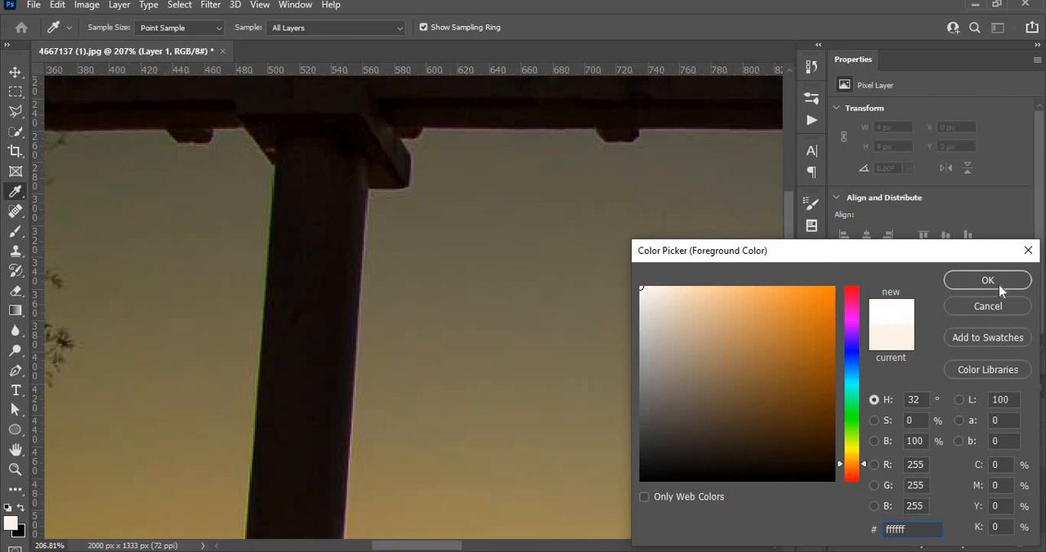
pyautogui.press('Return')
pyautogui.click(21, 532)
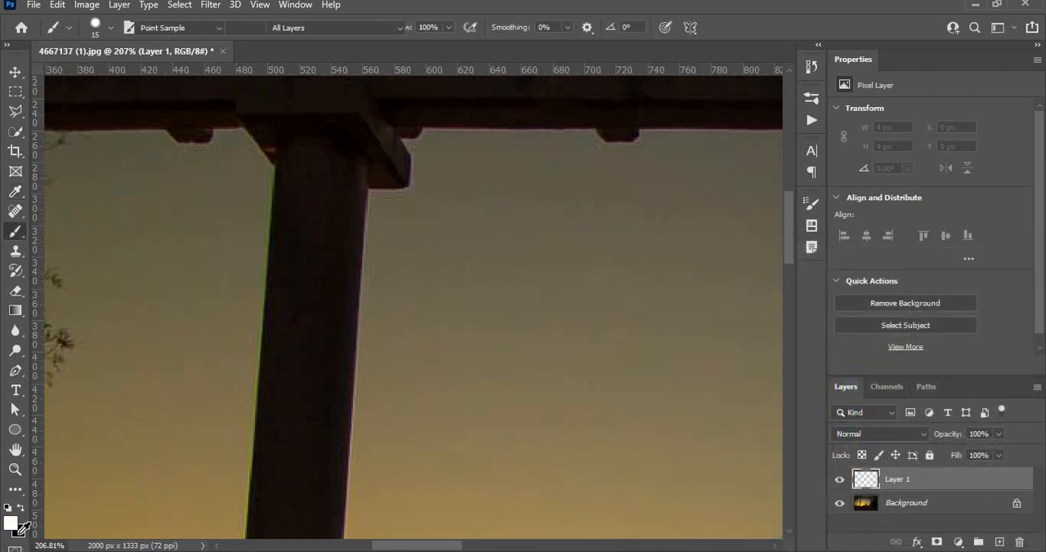
pyautogui.moveTo(818, 457); pyautogui.dragTo(832, 505)
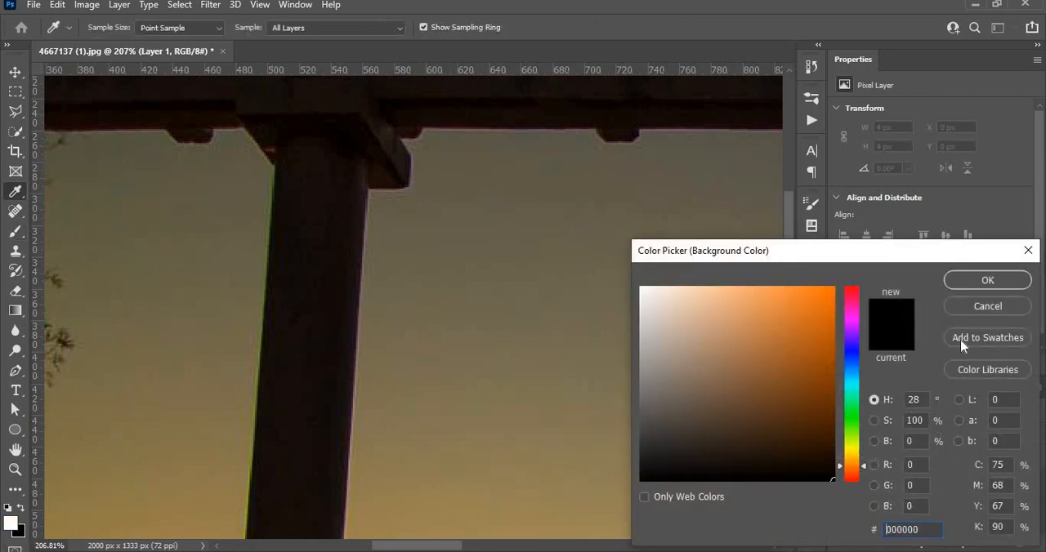
pyautogui.click(972, 281)
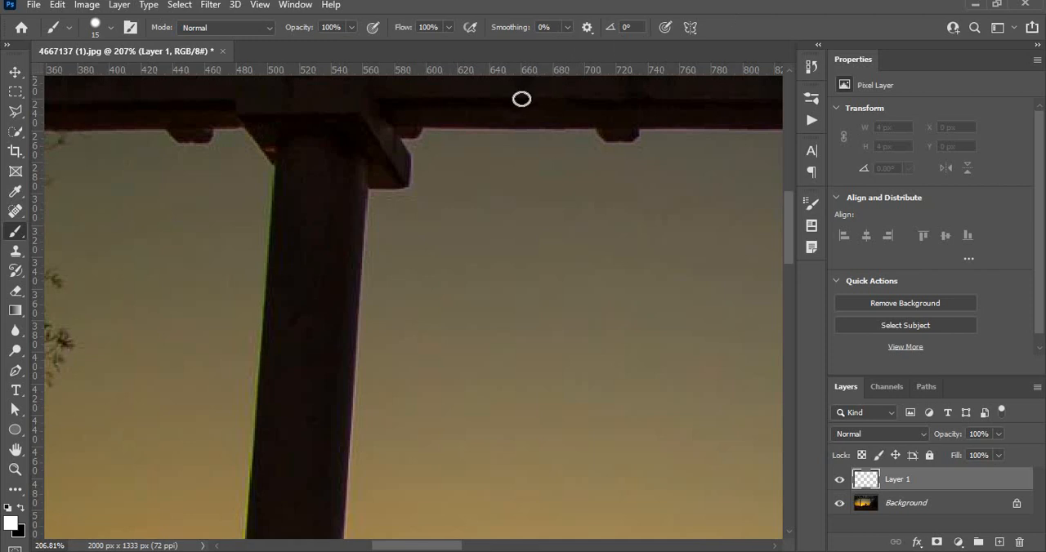
# Choose the Soft Round brush and set its size to 7 px
pyautogui.click(111, 27)
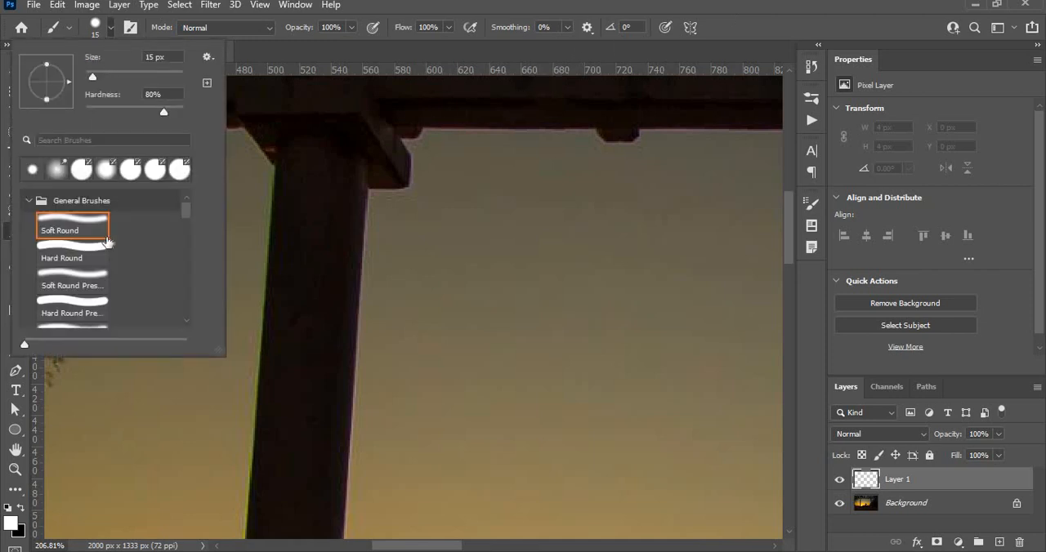
pyautogui.click(72, 226)
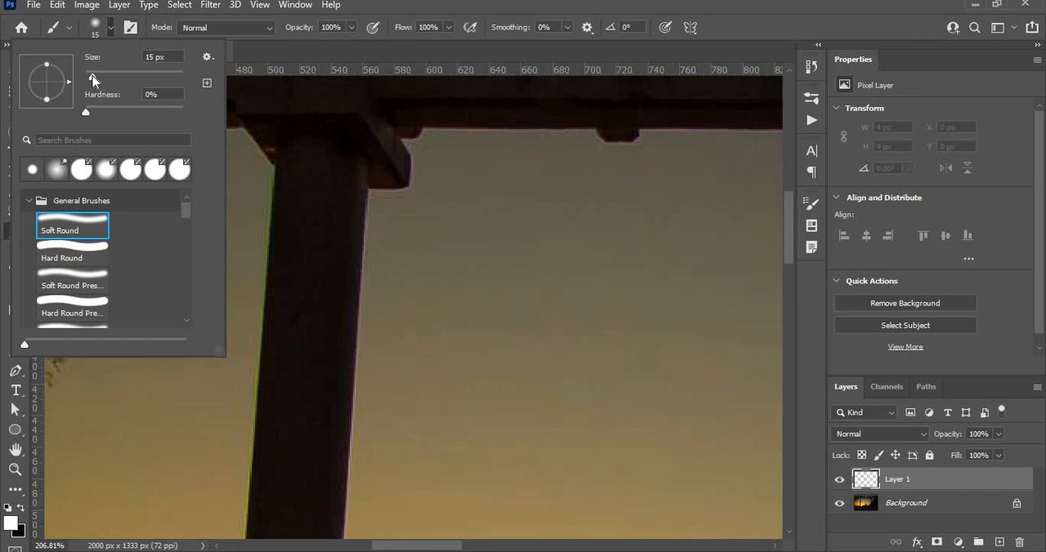
pyautogui.moveTo(92, 76); pyautogui.dragTo(89, 76)
# Set the brush tip's hardness to 80% and its spacing to 350%
pyautogui.click(130, 29)
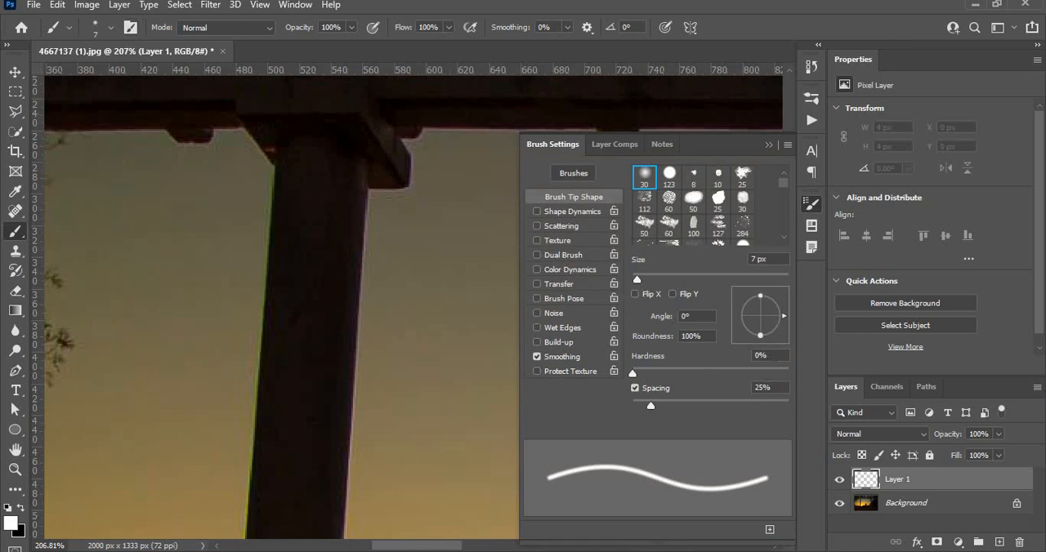
pyautogui.moveTo(768, 355); pyautogui.dragTo(725, 363)
pyautogui.press('Up')
pyautogui.press('BackSpace')
pyautogui.write('80')
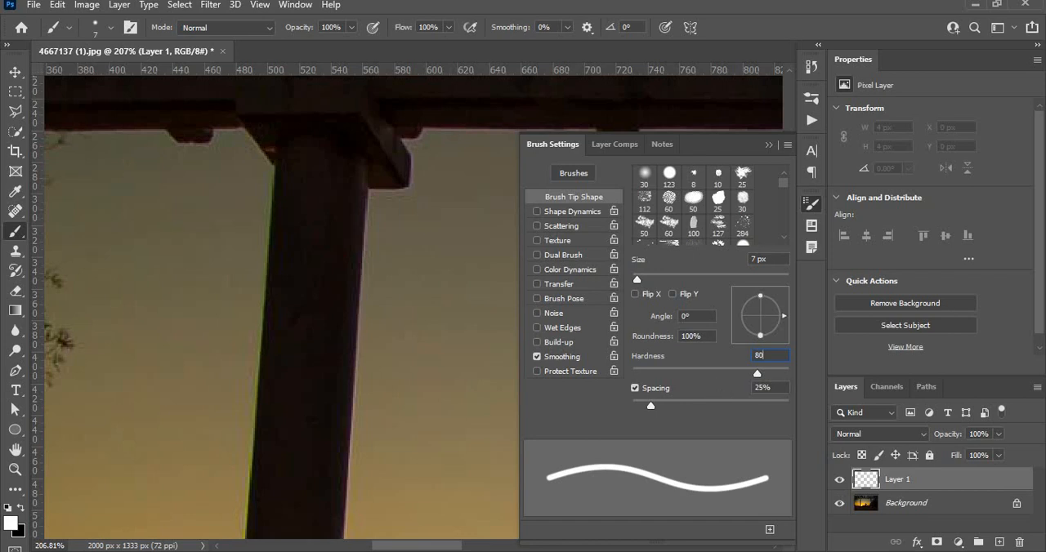
pyautogui.press('Tab')
pyautogui.write('350')
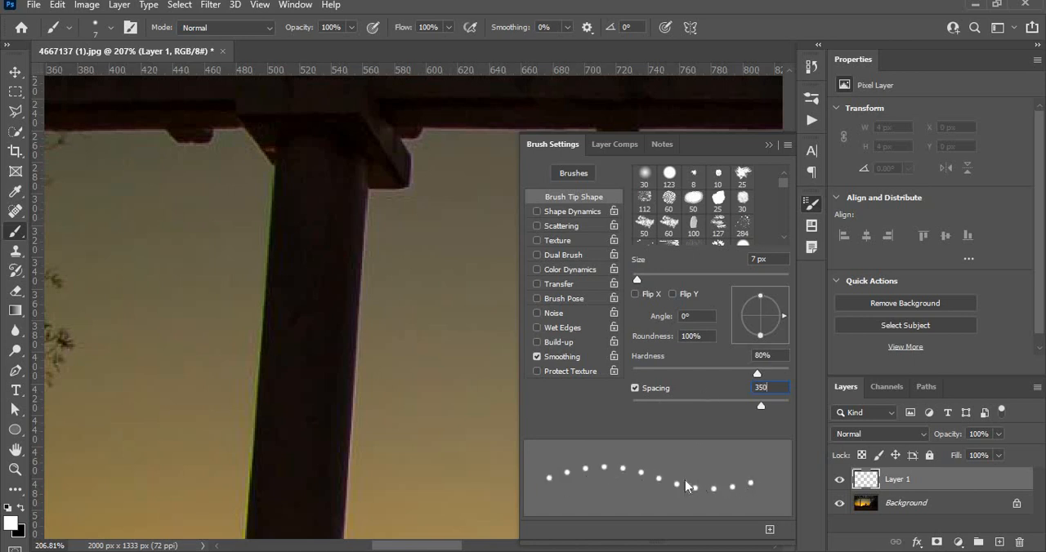
# Enable Shape Dynamics for the brush with 30% size jitter and 30% roundness jitter
pyautogui.click(586, 211)
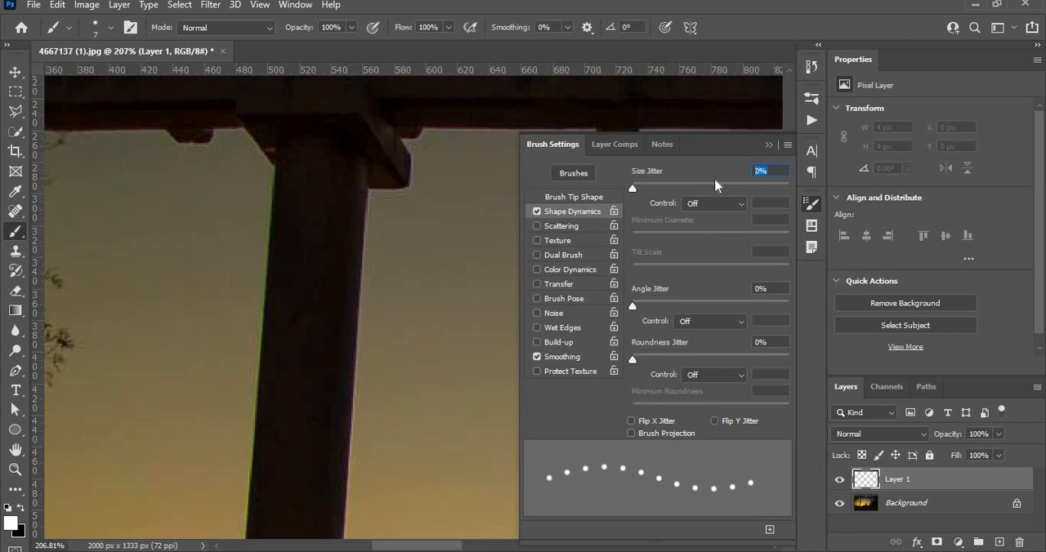
pyautogui.write('30')
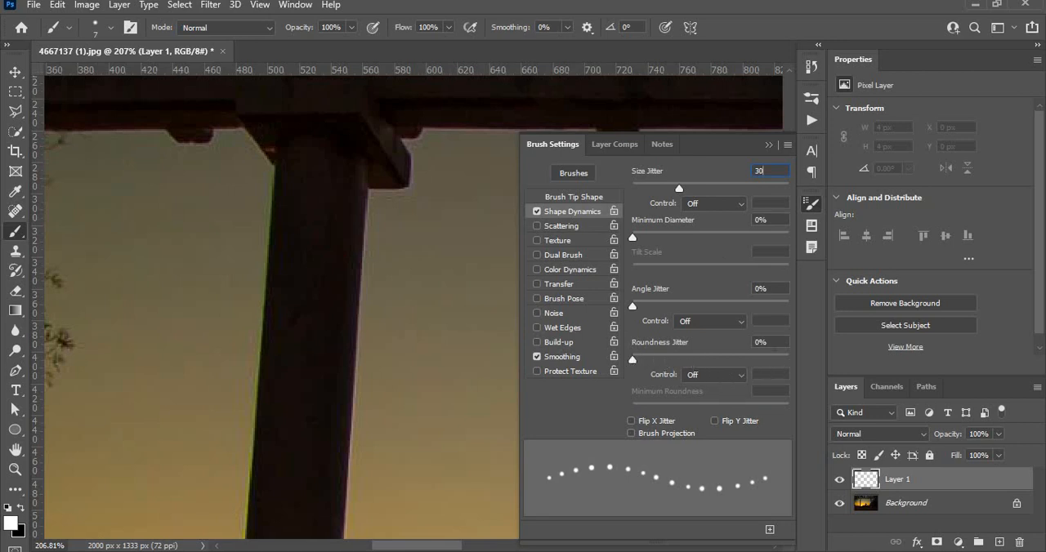
pyautogui.click(743, 344)
pyautogui.write('30')
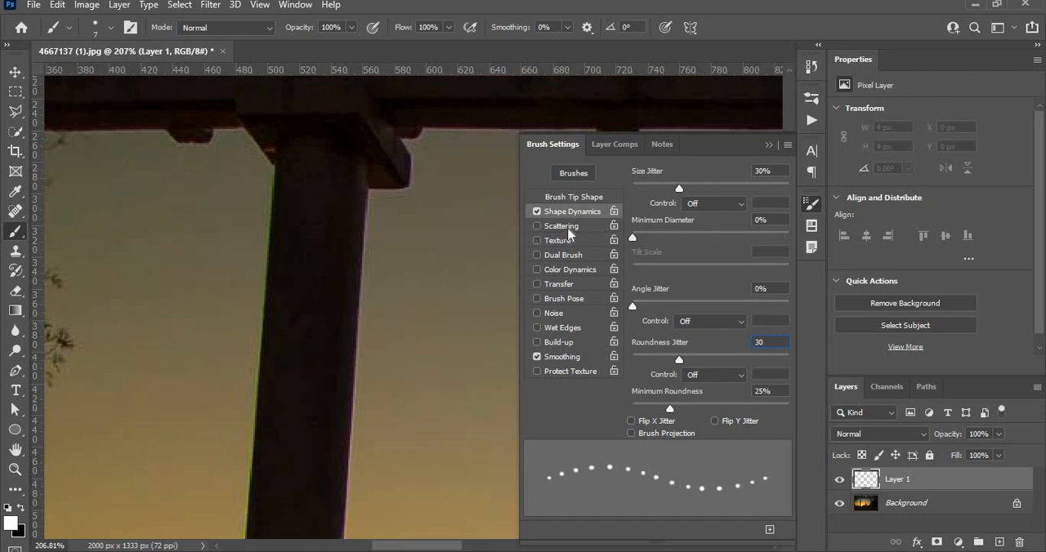
# Enable Scattering at 300%, toggle the brush's Smoothing option, and close the brush settings
pyautogui.click(570, 229)
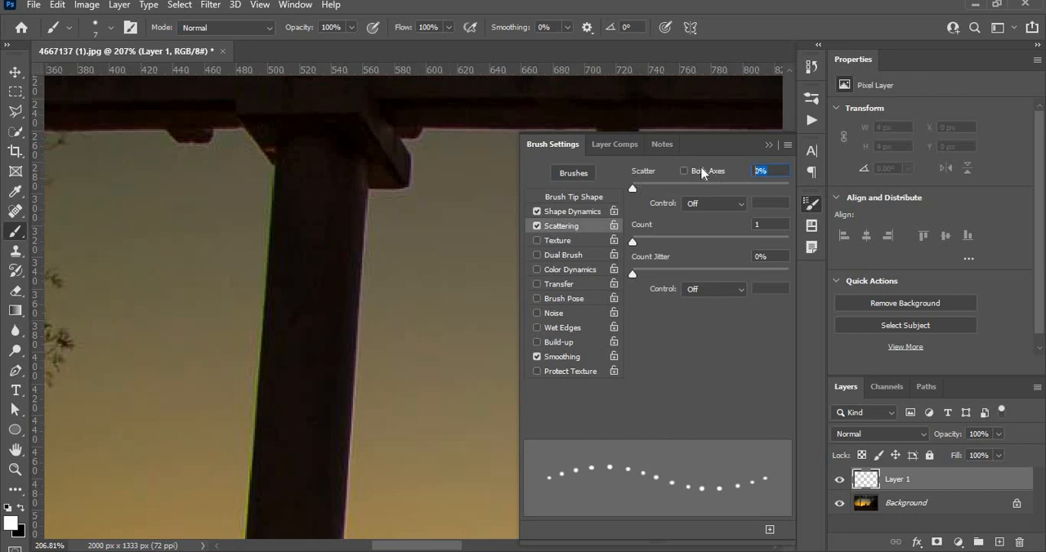
pyautogui.write('300')
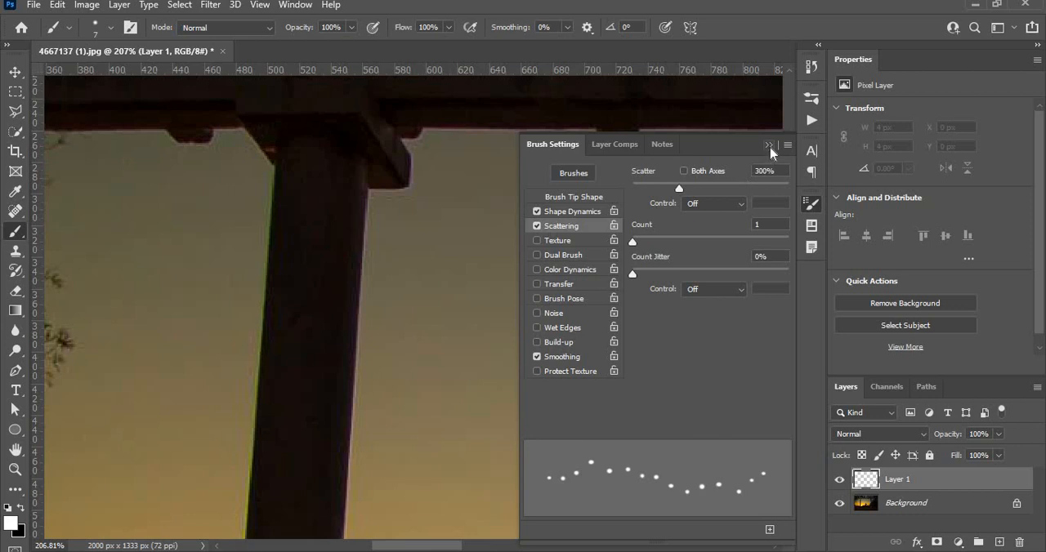
pyautogui.click(536, 357)
pyautogui.click(769, 147)
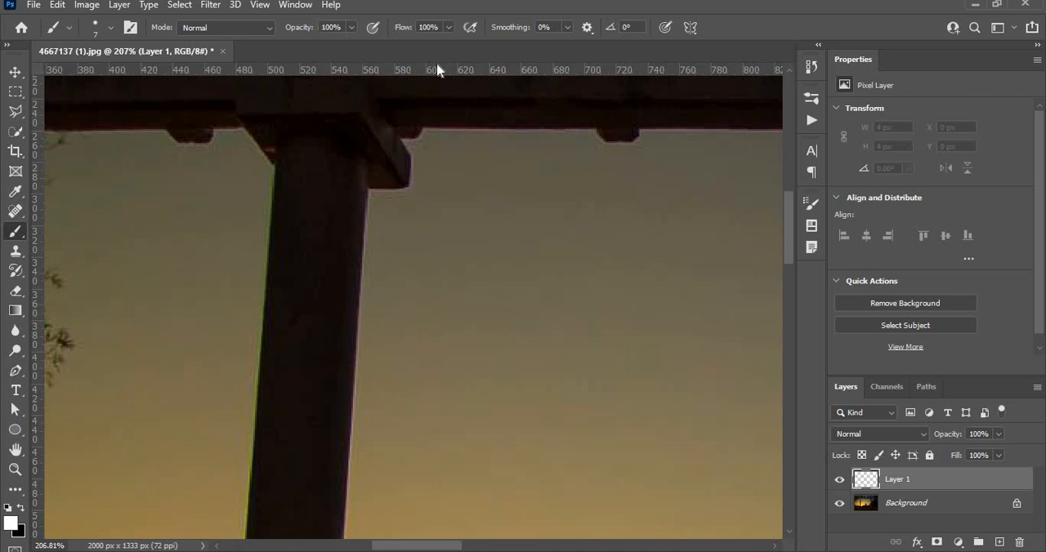
# Paint single white light dots along the upper edge and right-hand bracket of the left pillar's capital
pyautogui.click(237, 87)
pyautogui.click(239, 112)
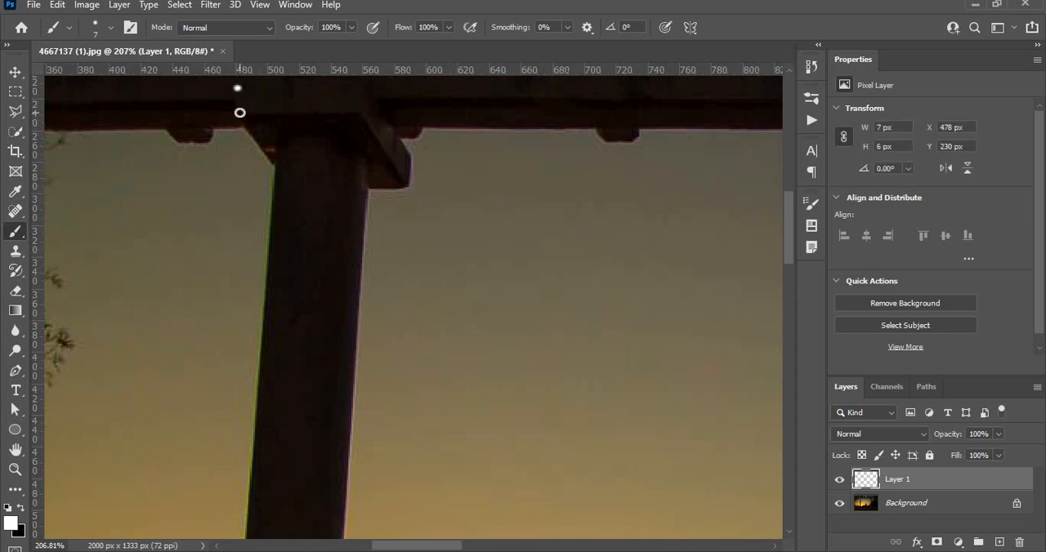
pyautogui.click(267, 114)
pyautogui.click(300, 114)
pyautogui.click(331, 115)
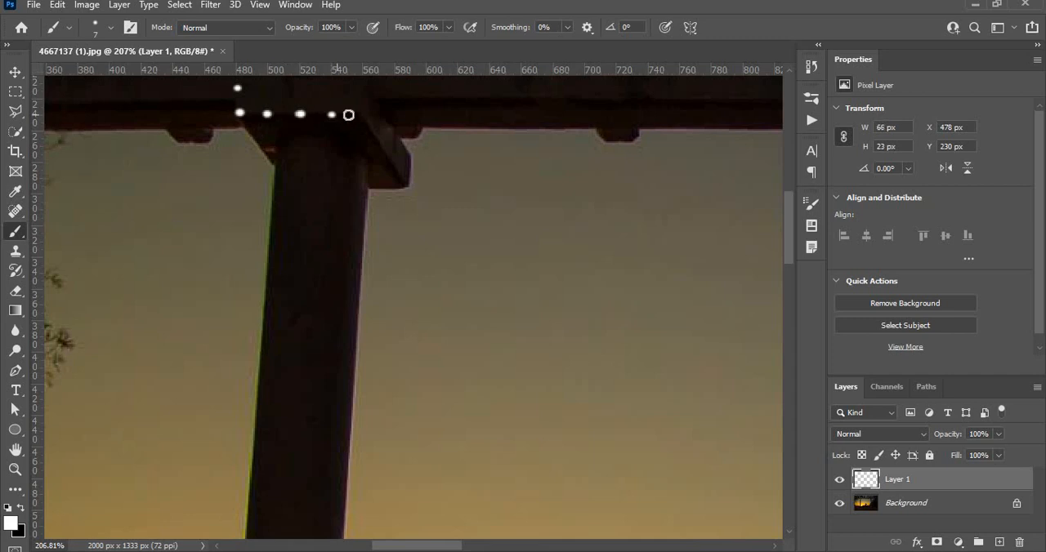
pyautogui.click(357, 113)
pyautogui.click(382, 112)
pyautogui.click(406, 142)
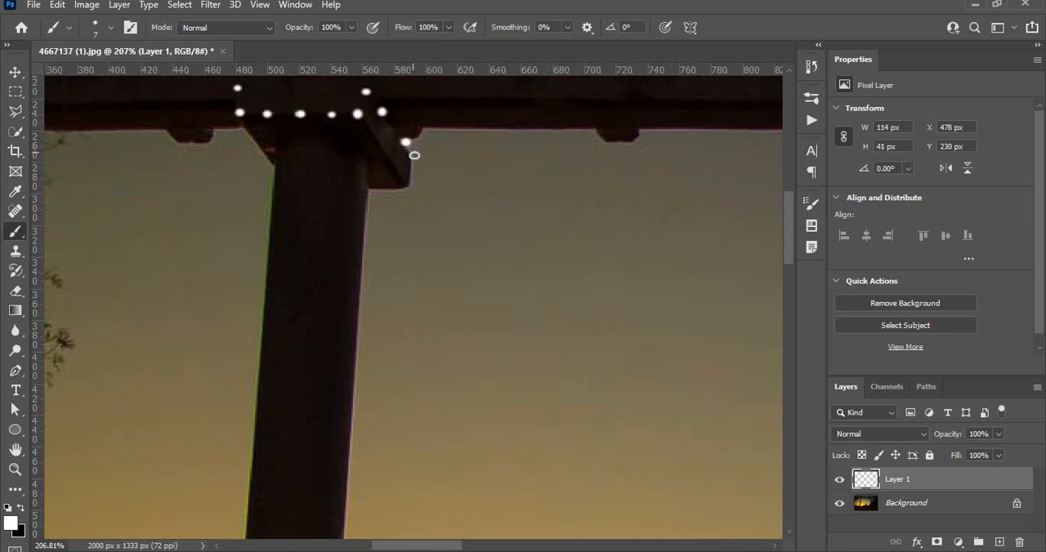
pyautogui.click(415, 155)
pyautogui.click(411, 183)
pyautogui.click(385, 157)
pyautogui.click(374, 135)
# Paint a second row of white dots across the underside of the left pillar's capital, down to its right bracket
pyautogui.click(270, 157)
pyautogui.click(282, 141)
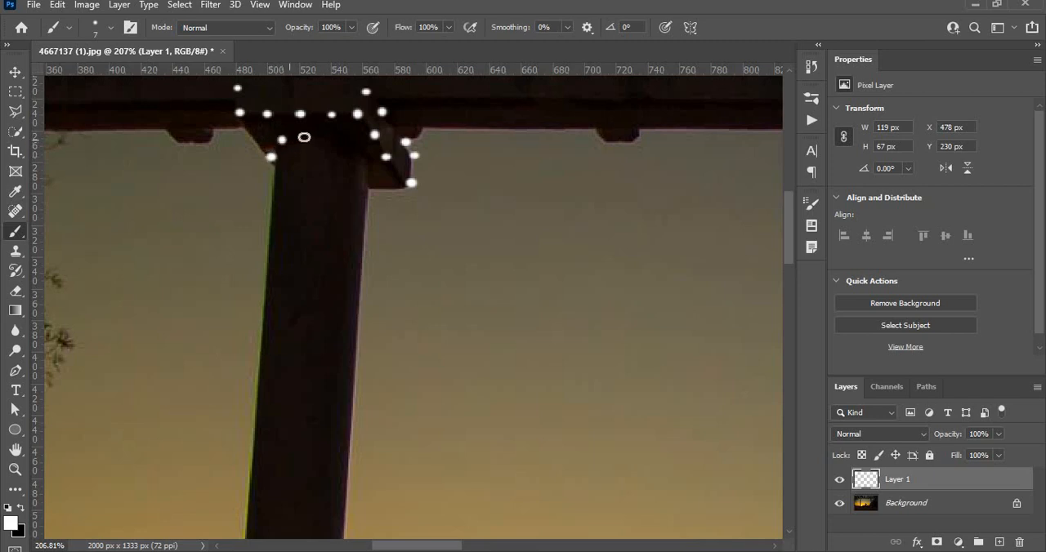
pyautogui.click(308, 135)
pyautogui.click(340, 137)
pyautogui.click(358, 148)
pyautogui.click(370, 163)
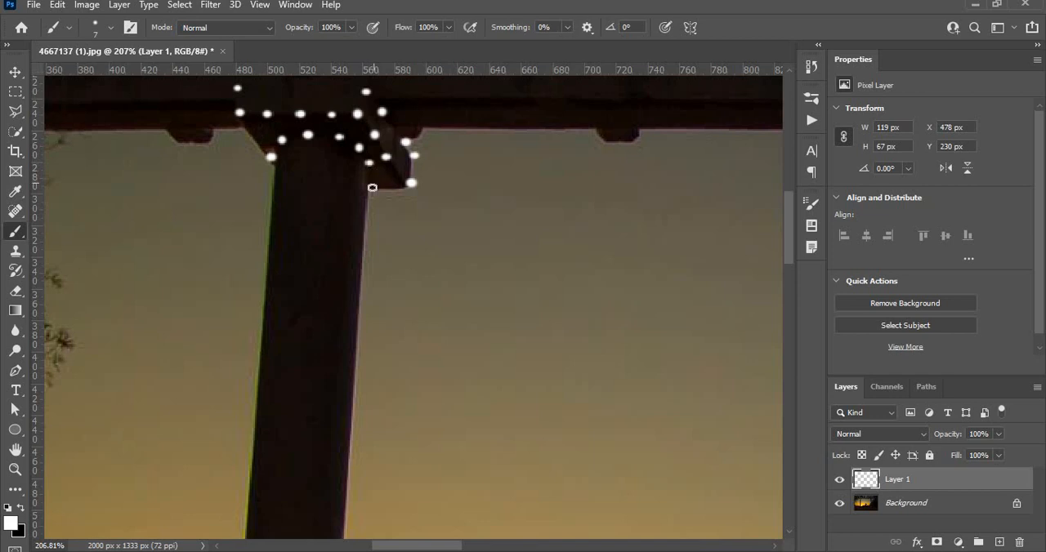
pyautogui.click(372, 188)
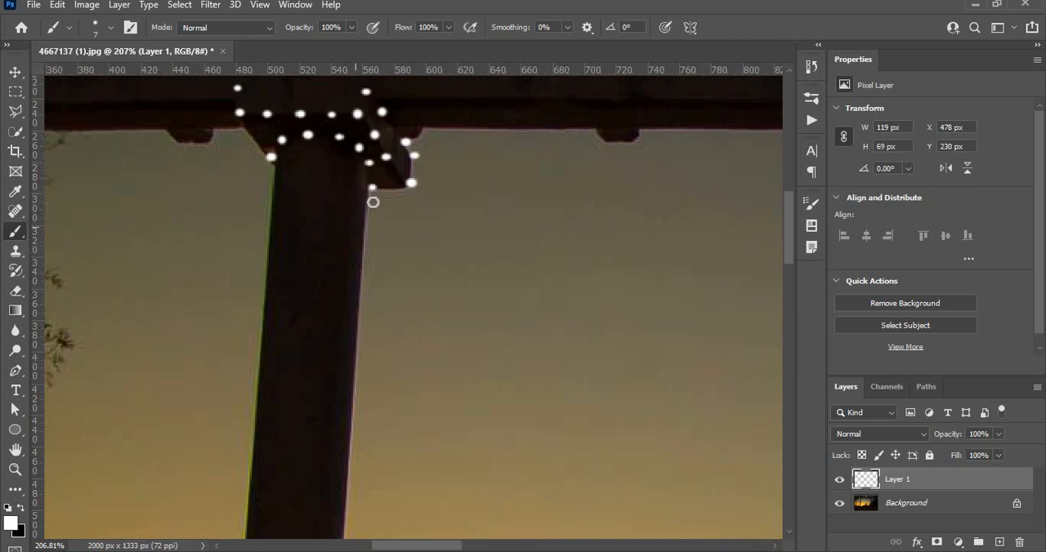
# Scatter white dots over the top part of the left pillar's shaft, just below the capital
pyautogui.click(279, 176)
pyautogui.click(310, 150)
pyautogui.click(338, 171)
pyautogui.click(360, 192)
pyautogui.click(338, 219)
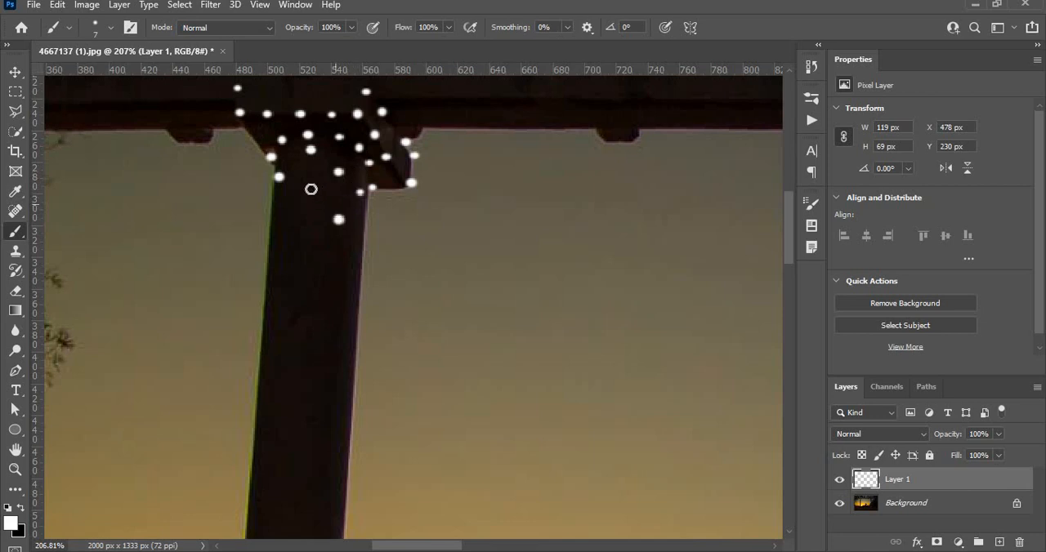
pyautogui.click(306, 191)
pyautogui.click(277, 201)
pyautogui.click(291, 227)
pyautogui.click(316, 241)
pyautogui.click(340, 251)
pyautogui.click(326, 269)
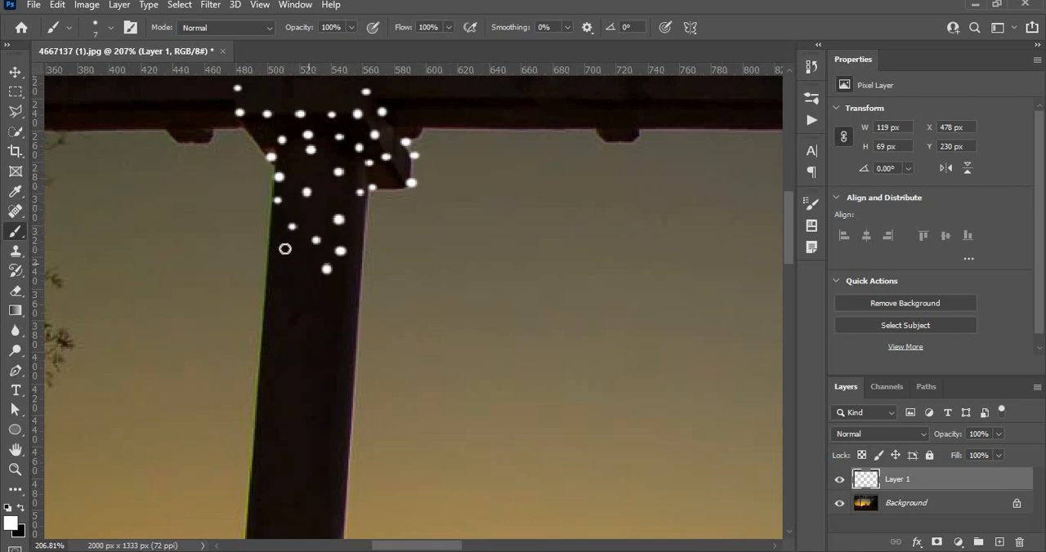
pyautogui.click(293, 255)
pyautogui.click(277, 233)
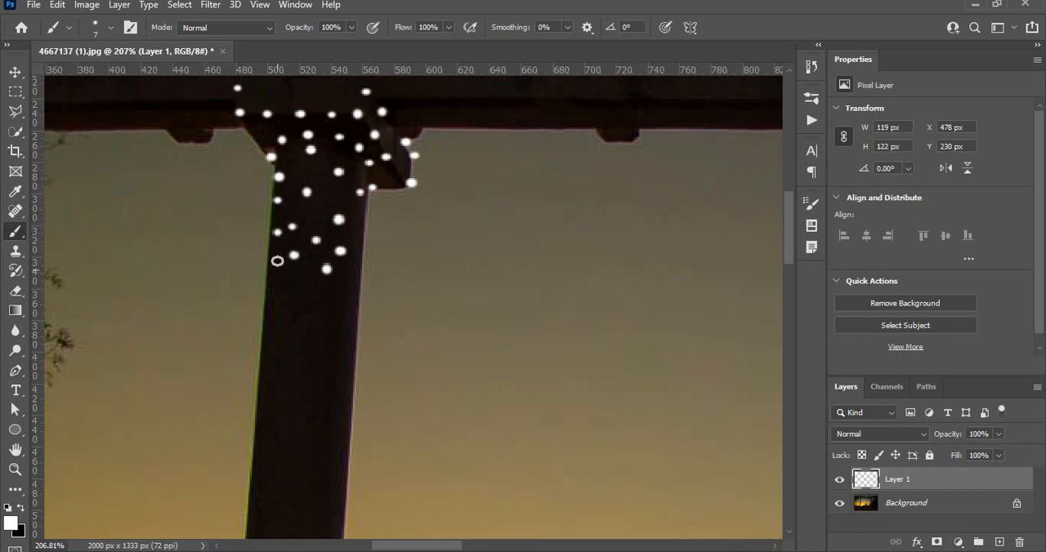
# Continue the scattered white dots down the middle stretch of the left pillar's shaft
pyautogui.click(277, 261)
pyautogui.click(286, 284)
pyautogui.click(323, 282)
pyautogui.click(344, 306)
pyautogui.click(330, 320)
pyautogui.click(301, 303)
pyautogui.click(276, 322)
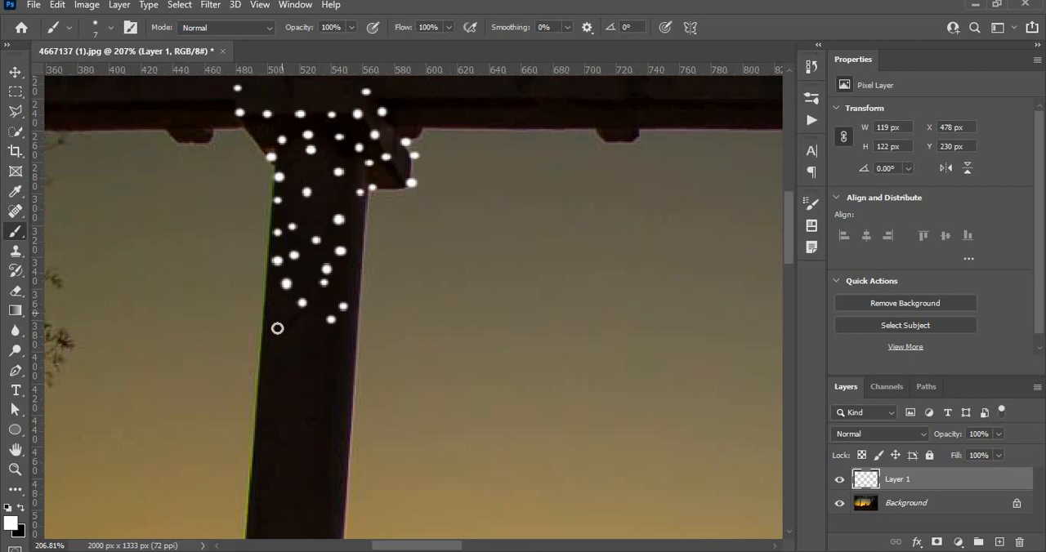
pyautogui.click(275, 353)
pyautogui.click(299, 366)
pyautogui.click(328, 342)
pyautogui.click(332, 381)
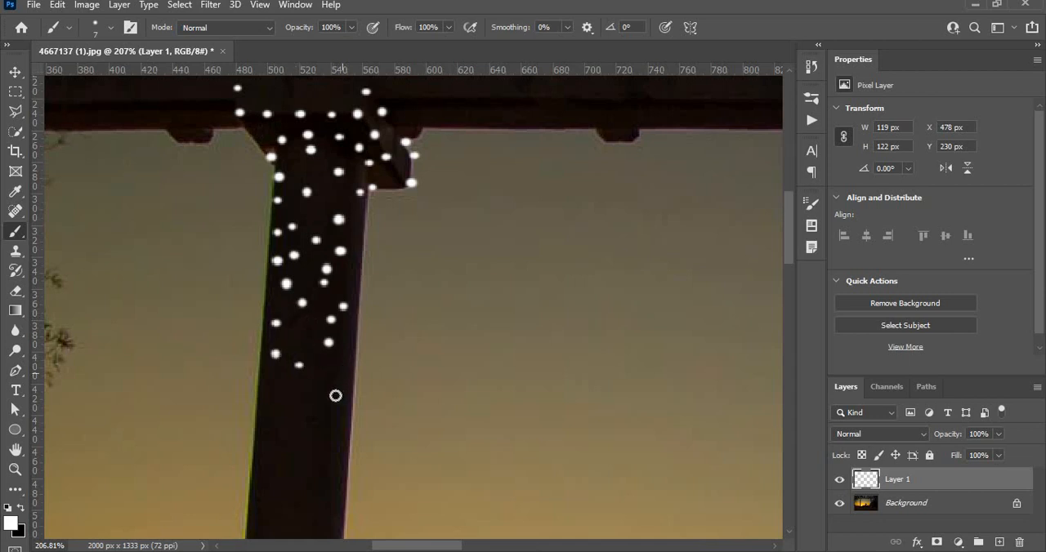
pyautogui.click(322, 398)
pyautogui.click(290, 411)
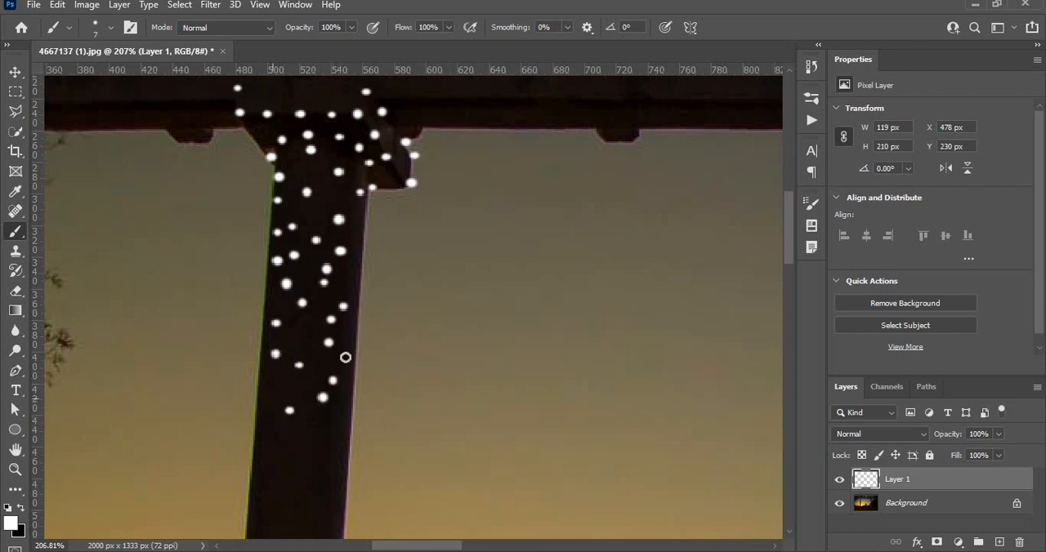
# Scatter white dots over the next stretch of the left pillar's shaft, directly below the existing dots
pyautogui.moveTo(345, 350); pyautogui.dragTo(358, 273)
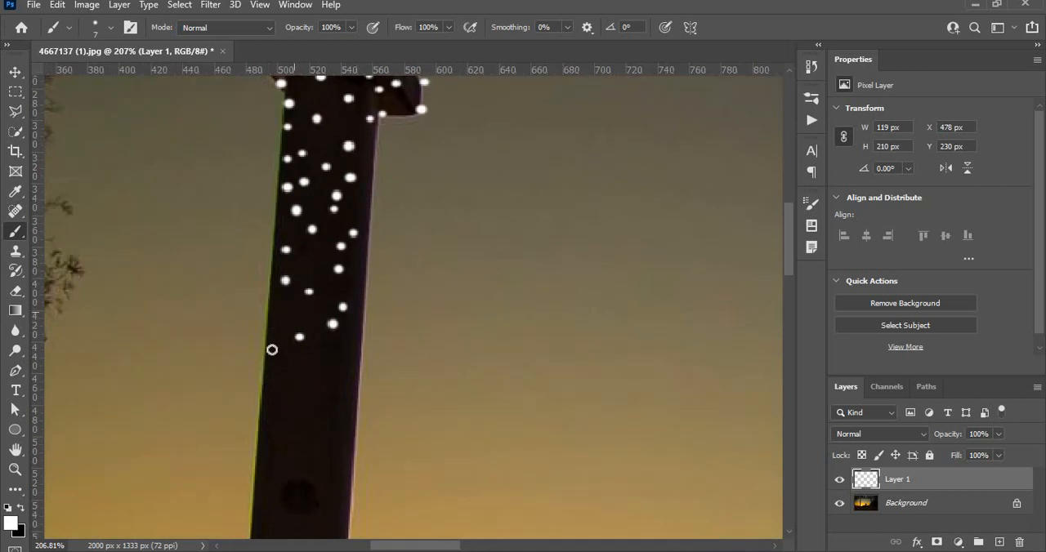
pyautogui.click(285, 314)
pyautogui.click(282, 341)
pyautogui.click(289, 371)
pyautogui.click(317, 375)
pyautogui.click(351, 369)
pyautogui.click(344, 402)
pyautogui.click(307, 404)
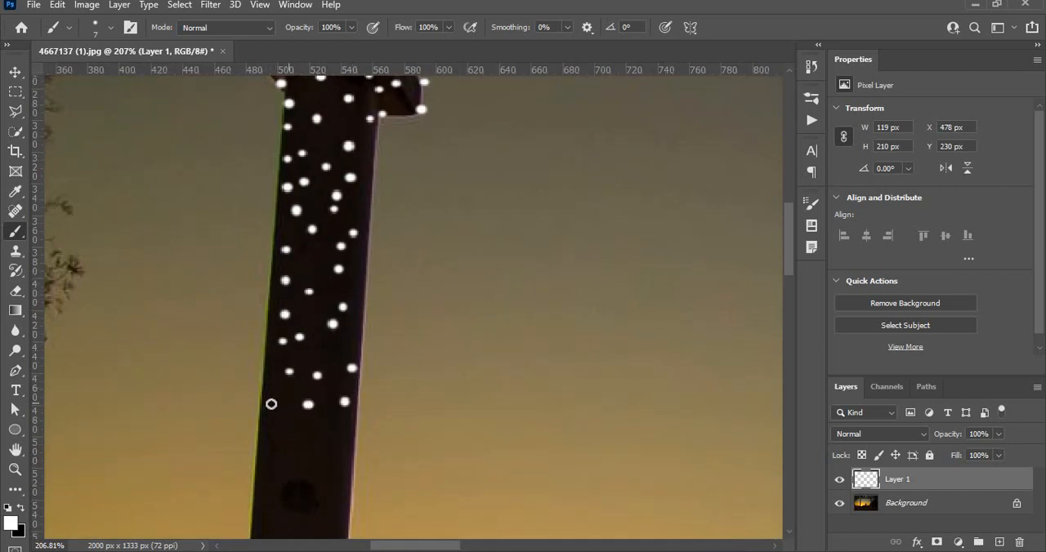
# Extend the scattered white dots down the left pillar's shaft to the dark round knot
pyautogui.click(275, 409)
pyautogui.click(280, 435)
pyautogui.click(311, 433)
pyautogui.click(351, 444)
pyautogui.click(339, 478)
pyautogui.click(307, 468)
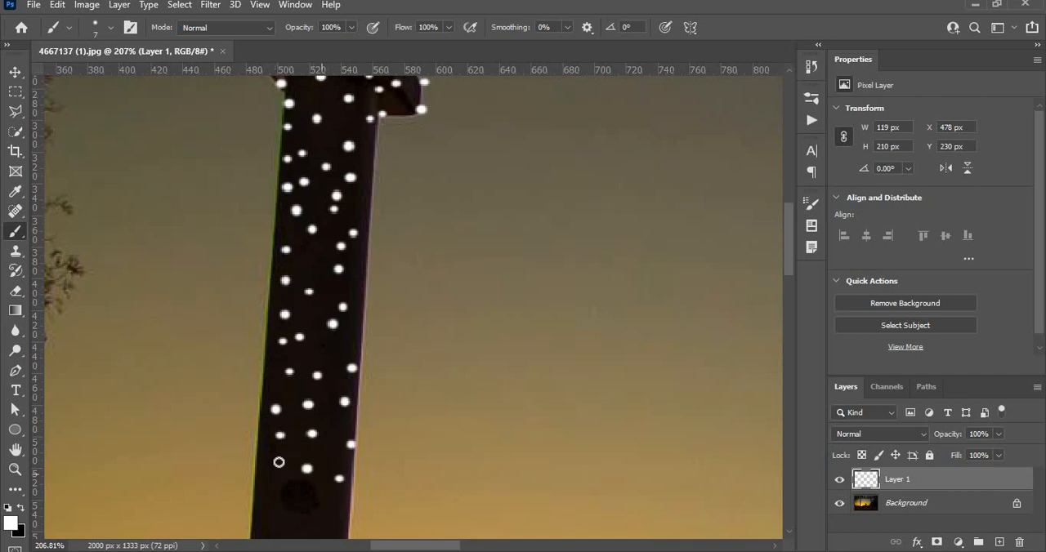
pyautogui.click(276, 451)
pyautogui.click(266, 476)
pyautogui.click(289, 495)
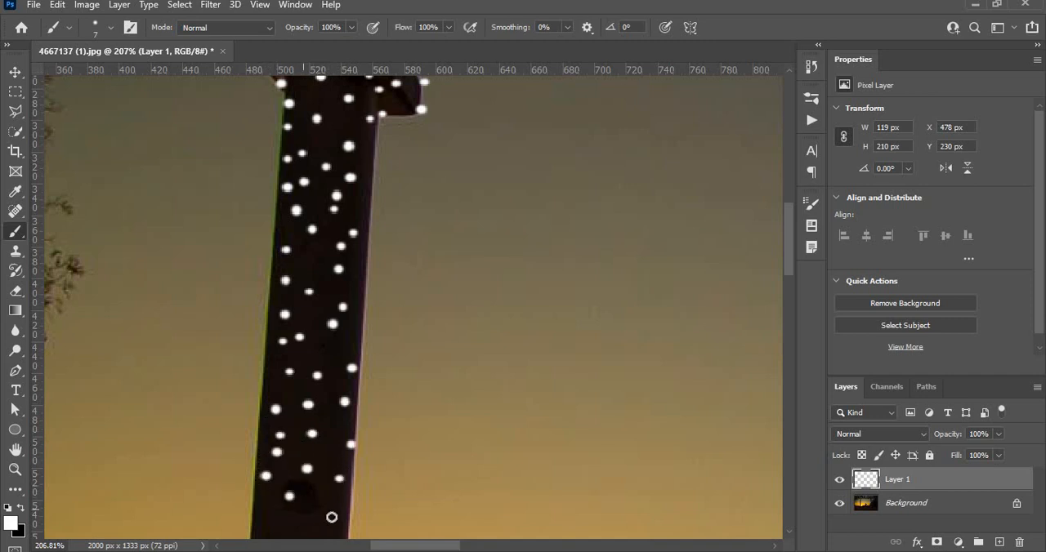
pyautogui.click(319, 507)
# Paint scattered white dots over the left pillar's shaft just below the dark round knot
pyautogui.scroll(-5, 348, 343)
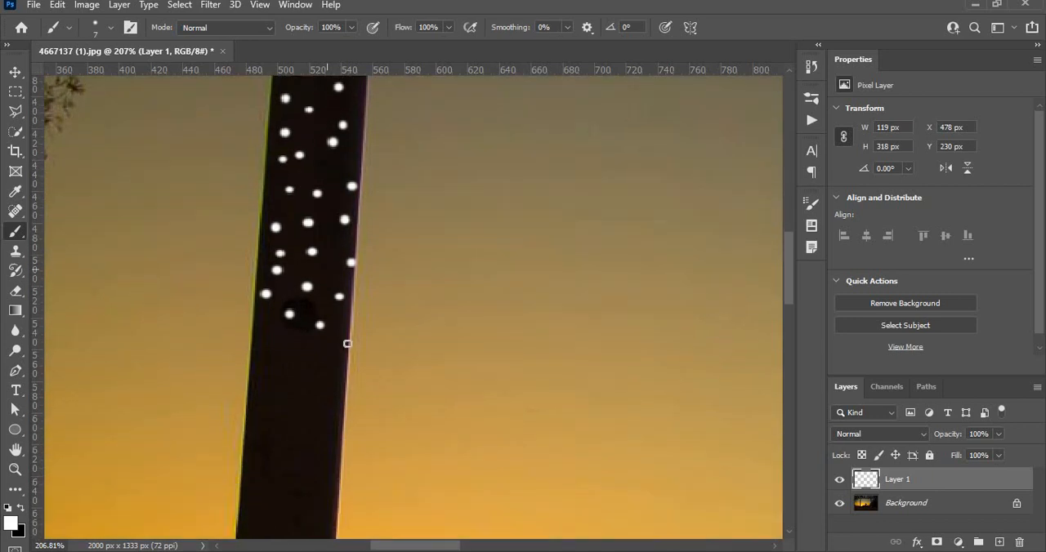
pyautogui.click(338, 353)
pyautogui.click(307, 351)
pyautogui.click(273, 354)
pyautogui.click(251, 372)
pyautogui.click(261, 401)
pyautogui.click(308, 388)
pyautogui.click(329, 420)
pyautogui.click(331, 445)
pyautogui.click(299, 434)
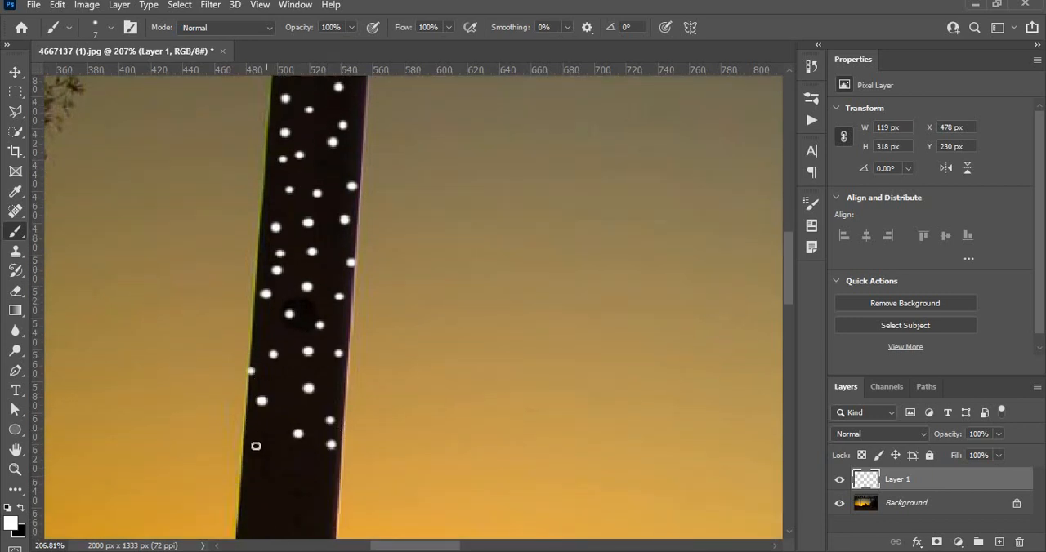
# Continue the white dots down the lower part of the left pillar's shaft, towards the projecting collar
pyautogui.click(263, 433)
pyautogui.click(264, 455)
pyautogui.click(292, 462)
pyautogui.click(318, 480)
pyautogui.click(321, 487)
pyautogui.click(255, 496)
pyautogui.click(291, 493)
pyautogui.click(250, 508)
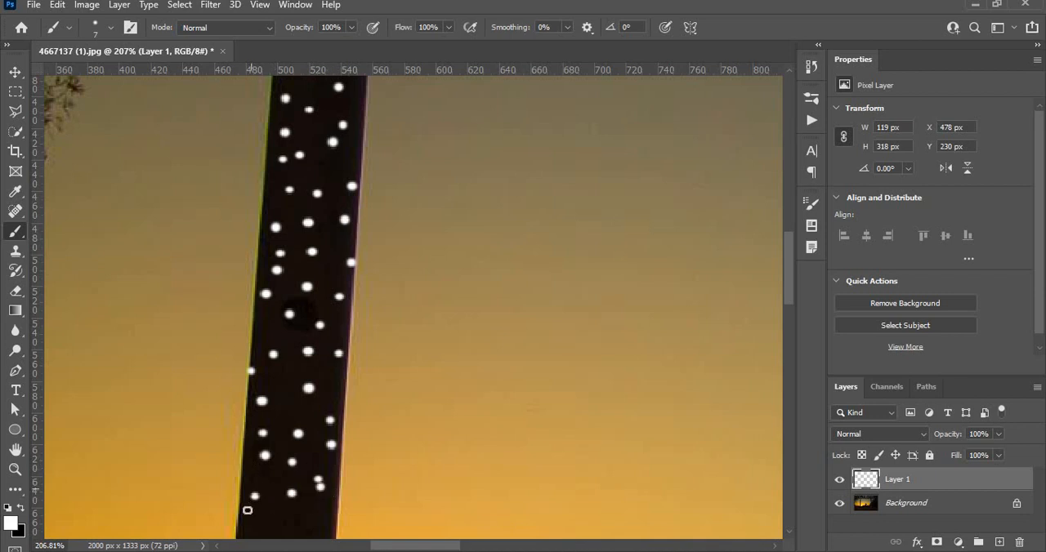
pyautogui.click(274, 523)
pyautogui.click(306, 535)
# Fill the last stretch of the left pillar's shaft directly above the collar with white dots, down to the collar's top edge
pyautogui.moveTo(305, 501); pyautogui.dragTo(349, 310)
pyautogui.click(340, 318)
pyautogui.click(331, 356)
pyautogui.click(305, 335)
pyautogui.click(271, 340)
pyautogui.click(247, 348)
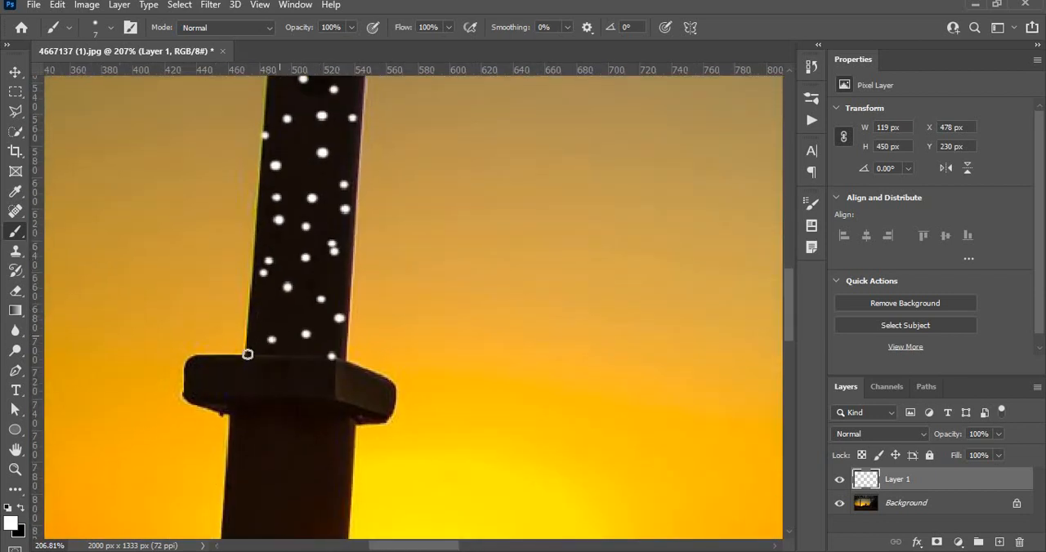
# Paint white dots across the front face of the left pillar's collar, from its left end to its right end
pyautogui.click(220, 349)
pyautogui.click(204, 374)
pyautogui.click(210, 399)
pyautogui.click(238, 391)
pyautogui.click(274, 384)
pyautogui.click(305, 392)
pyautogui.click(339, 383)
pyautogui.click(374, 400)
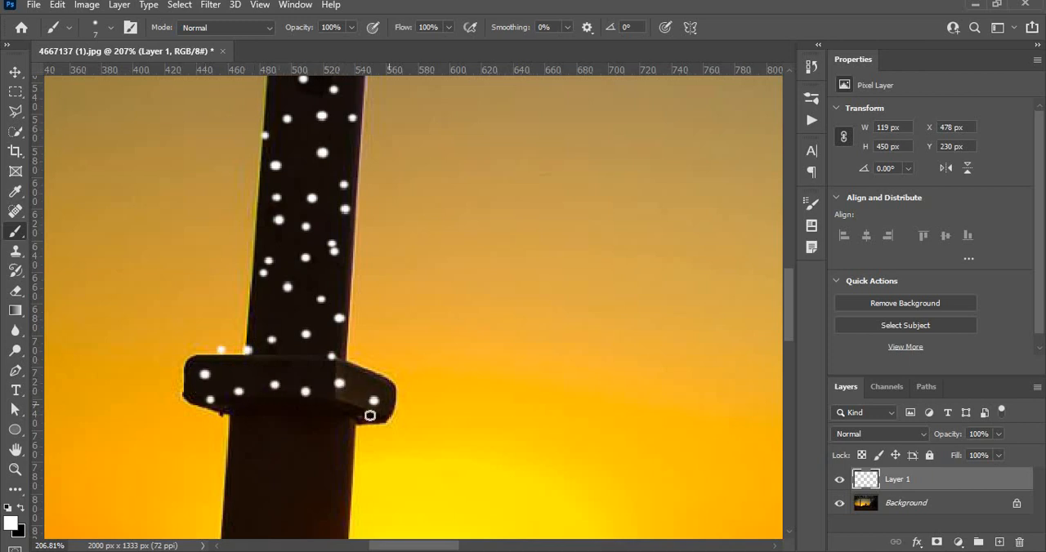
# Add a row of white dots along the underside of the left pillar's collar
pyautogui.click(377, 429)
pyautogui.click(354, 431)
pyautogui.click(321, 425)
pyautogui.click(286, 414)
pyautogui.click(249, 422)
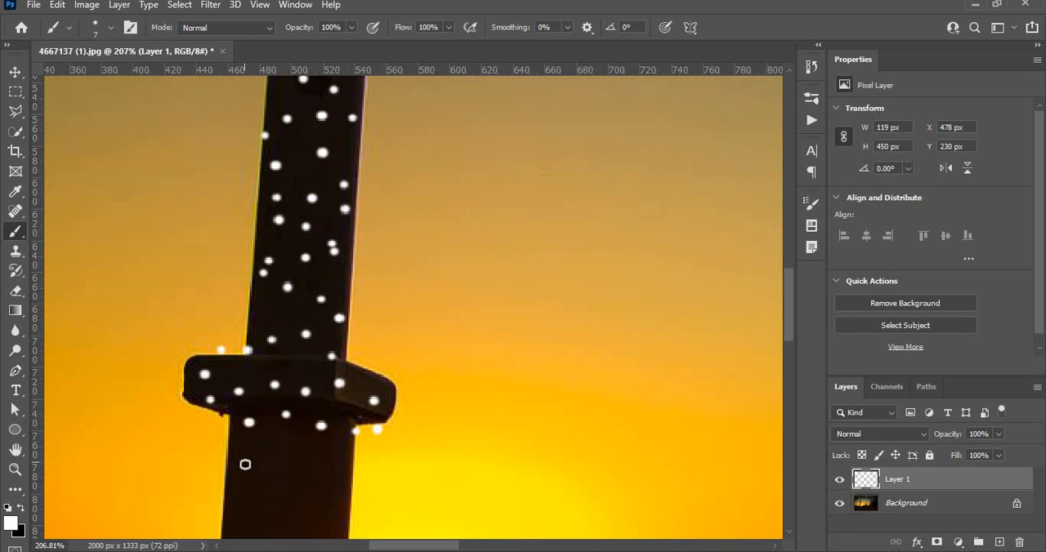
# Scatter white dots over the left pillar's shaft just beneath the collar
pyautogui.click(271, 471)
pyautogui.click(314, 462)
pyautogui.click(332, 482)
pyautogui.click(333, 509)
pyautogui.click(296, 496)
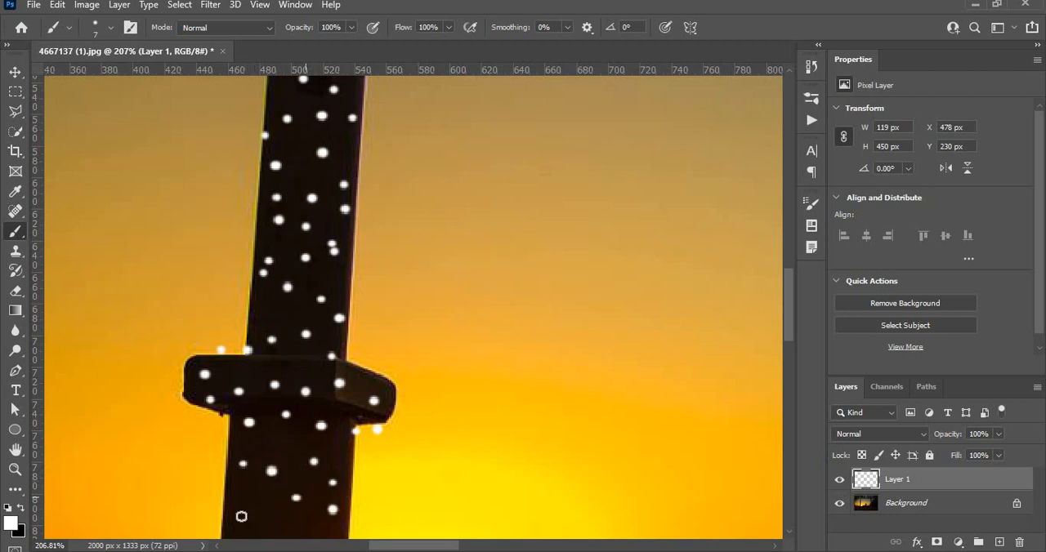
pyautogui.click(267, 511)
# Carry the scattered white dots down the left pillar's lower shaft to the height of the sun
pyautogui.scroll(-3, 271, 289)
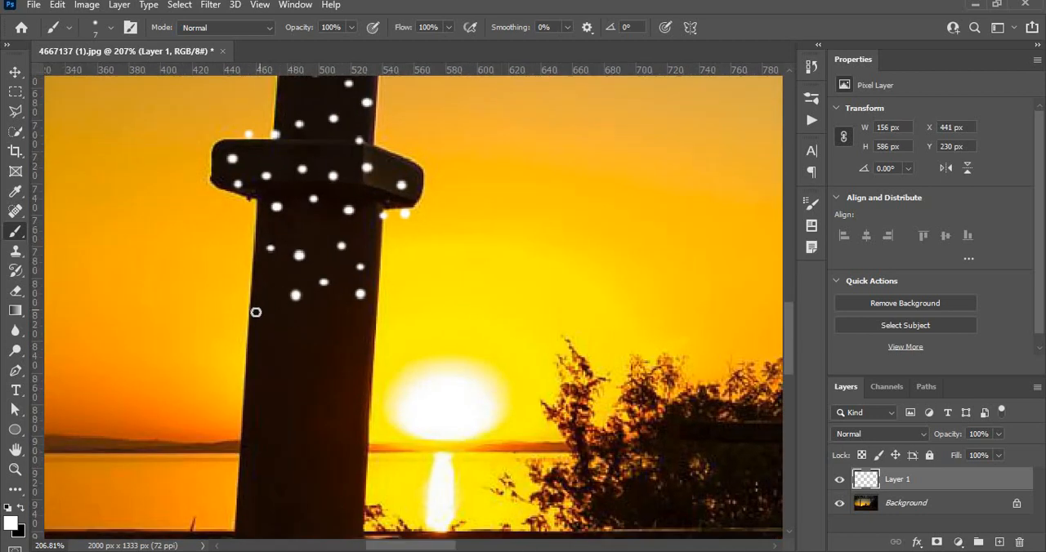
pyautogui.click(259, 310)
pyautogui.click(257, 333)
pyautogui.click(292, 354)
pyautogui.click(331, 350)
pyautogui.click(351, 372)
pyautogui.click(328, 393)
pyautogui.click(349, 388)
pyautogui.click(293, 389)
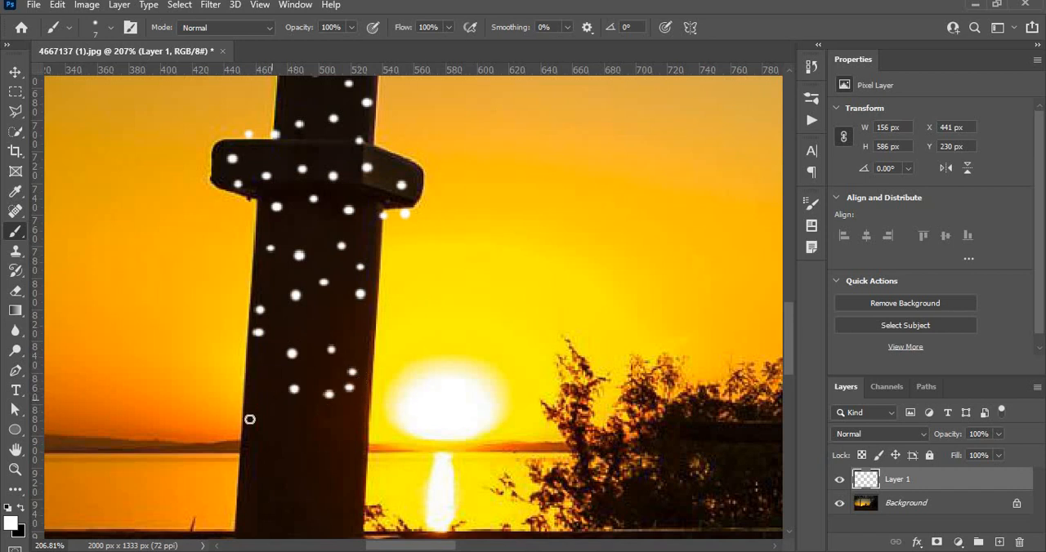
# Paint scattered white dots over the left pillar's lower shaft around and below the horizon line
pyautogui.click(265, 414)
pyautogui.click(263, 422)
pyautogui.click(280, 448)
pyautogui.click(317, 441)
pyautogui.click(343, 467)
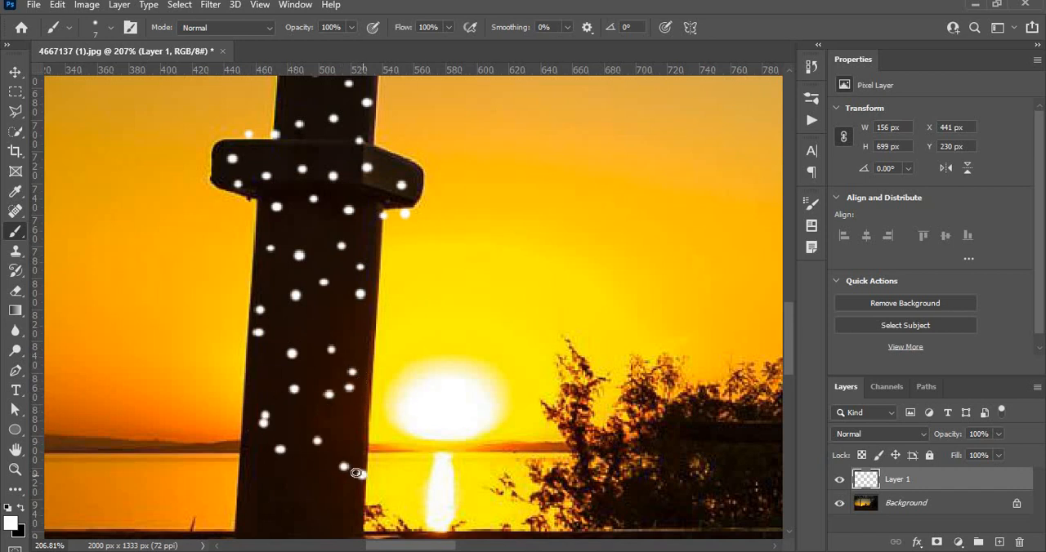
pyautogui.click(336, 501)
pyautogui.click(301, 495)
pyautogui.click(269, 514)
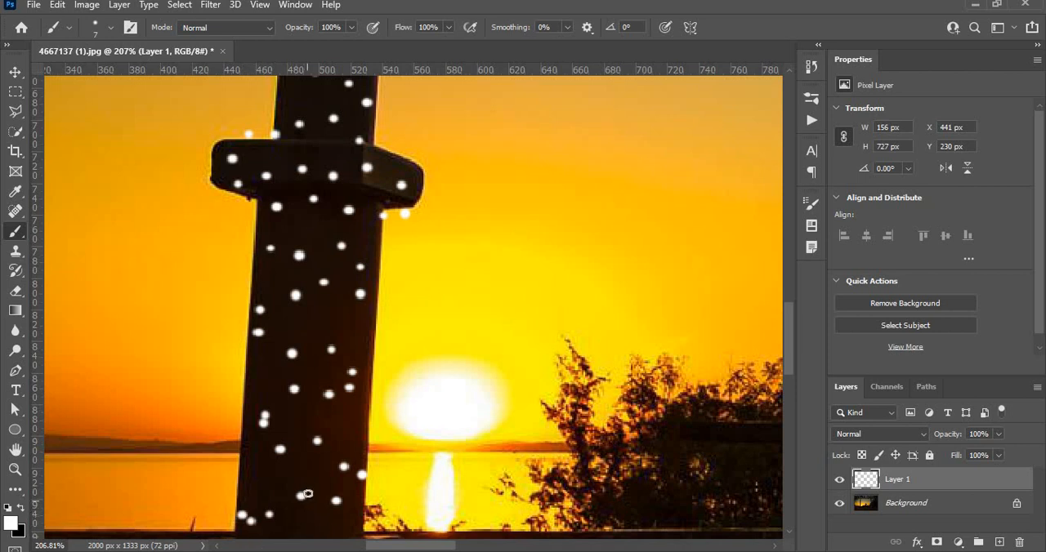
# Place white dots at the foot of the left pillar's shaft, where it meets the stone base
pyautogui.scroll(-5, 343, 348)
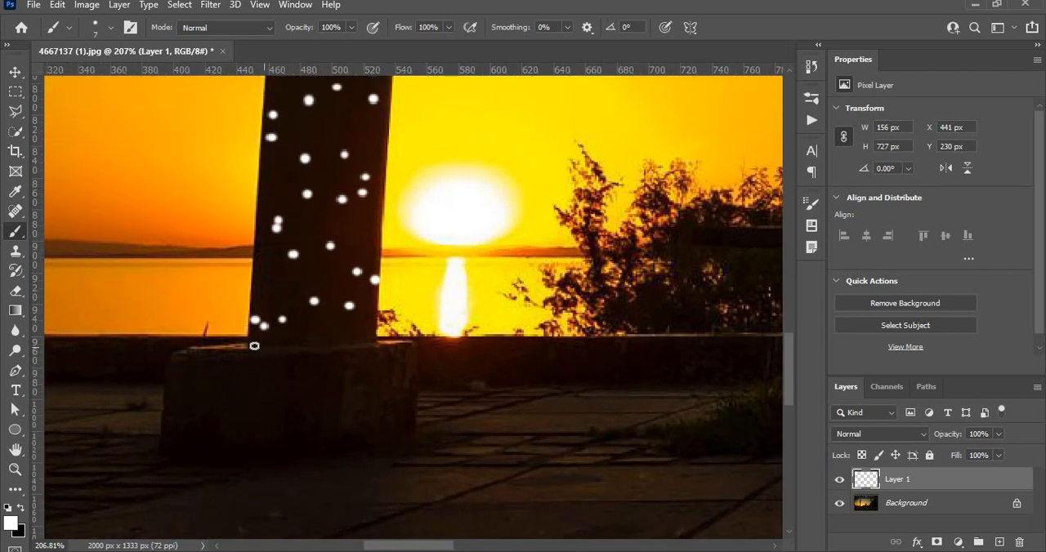
pyautogui.click(254, 344)
pyautogui.click(284, 347)
pyautogui.click(312, 343)
pyautogui.click(346, 326)
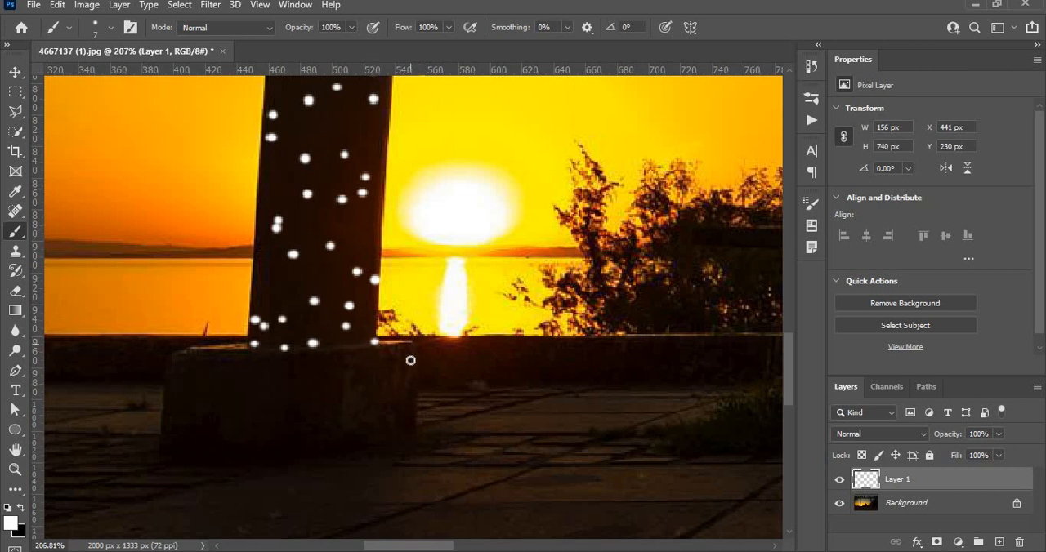
# Scatter white dots over the right and middle parts of the left pillar's stone base
pyautogui.click(410, 345)
pyautogui.click(401, 407)
pyautogui.click(408, 430)
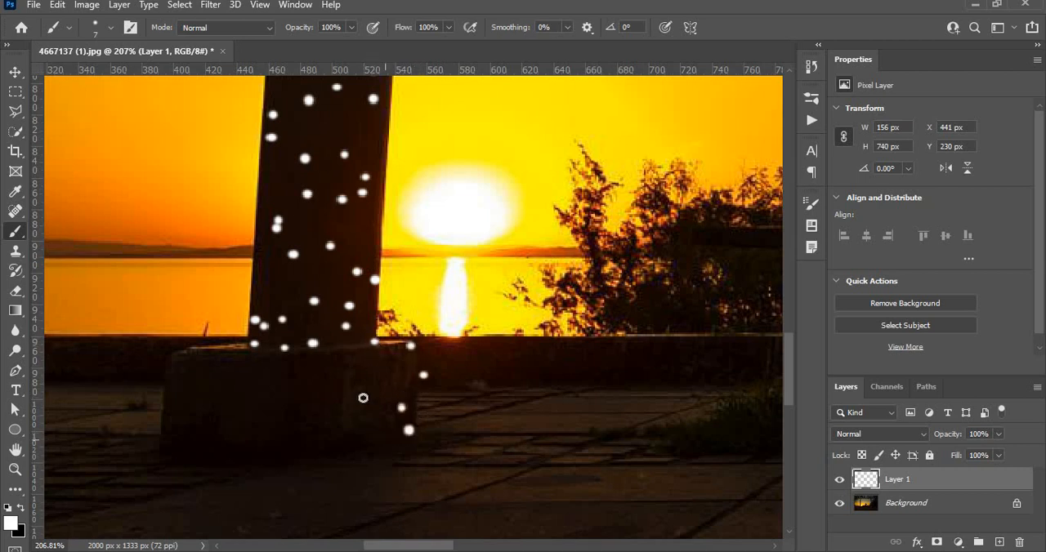
pyautogui.click(369, 405)
pyautogui.click(374, 437)
pyautogui.click(351, 378)
pyautogui.click(318, 436)
pyautogui.click(322, 406)
pyautogui.click(294, 403)
pyautogui.click(299, 434)
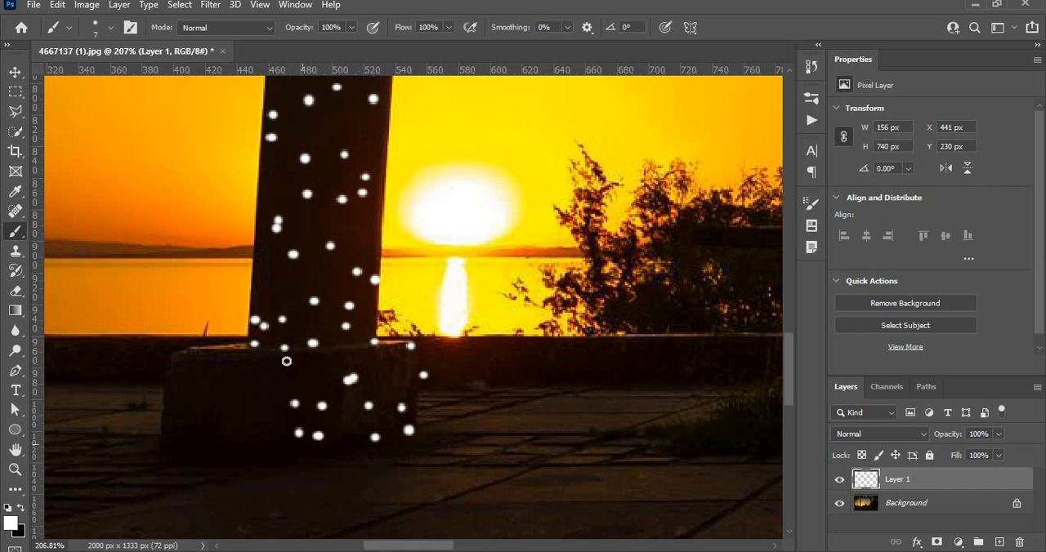
# Scatter white dots over the left part of the left pillar's stone base, out to its left edge
pyautogui.click(259, 353)
pyautogui.click(230, 373)
pyautogui.click(219, 409)
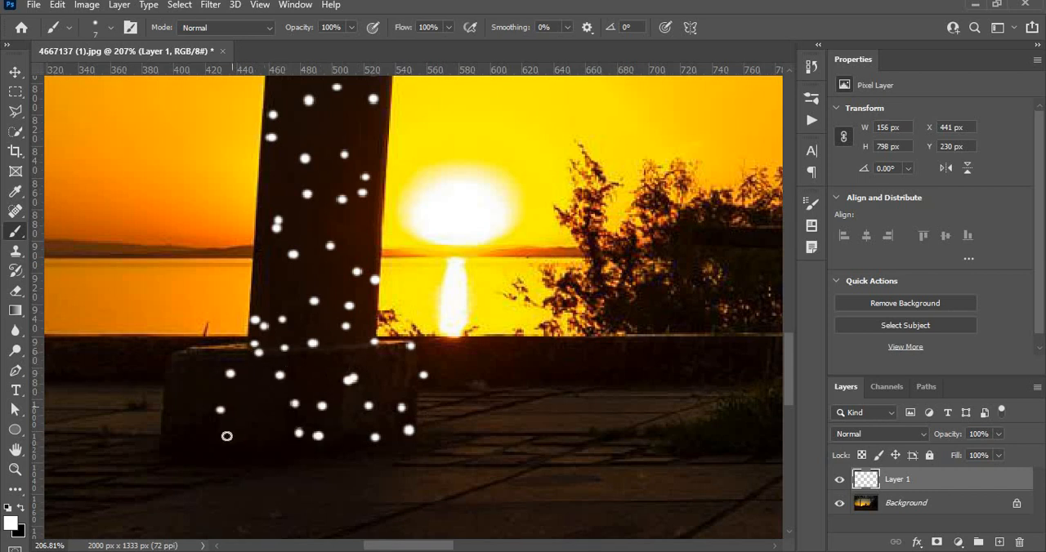
pyautogui.click(221, 432)
pyautogui.click(196, 430)
pyautogui.click(176, 418)
pyautogui.click(191, 379)
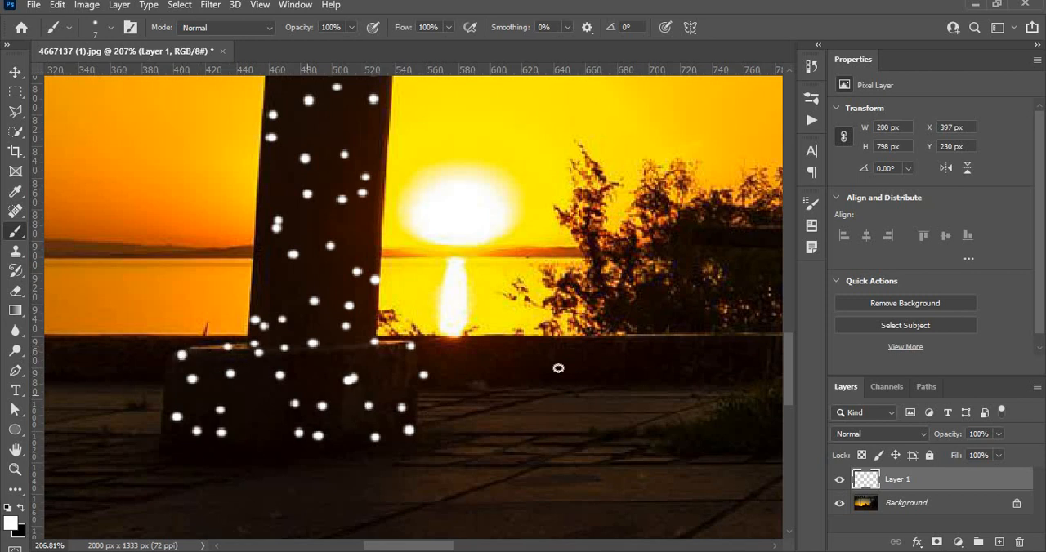
# Paint white dots on the left bracket and upper left part of the right pillar's capital
pyautogui.moveTo(664, 297)
pyautogui.mouseDown()
pyautogui.moveTo(512, 331)
pyautogui.moveTo(451, 331)
pyautogui.mouseUp()
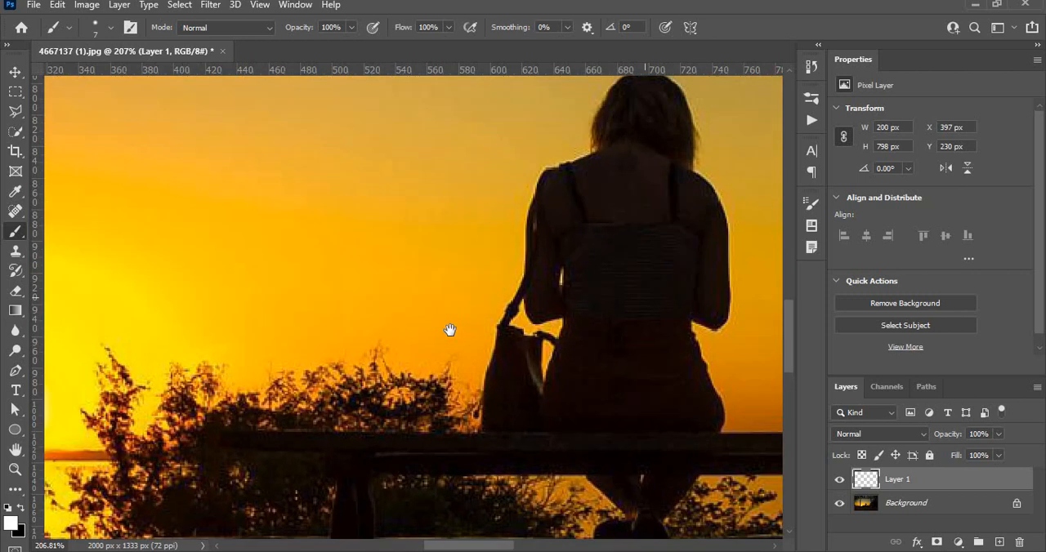
pyautogui.moveTo(687, 221)
pyautogui.mouseDown()
pyautogui.moveTo(506, 302)
pyautogui.moveTo(511, 360)
pyautogui.mouseUp()
pyautogui.moveTo(542, 303); pyautogui.dragTo(391, 189)
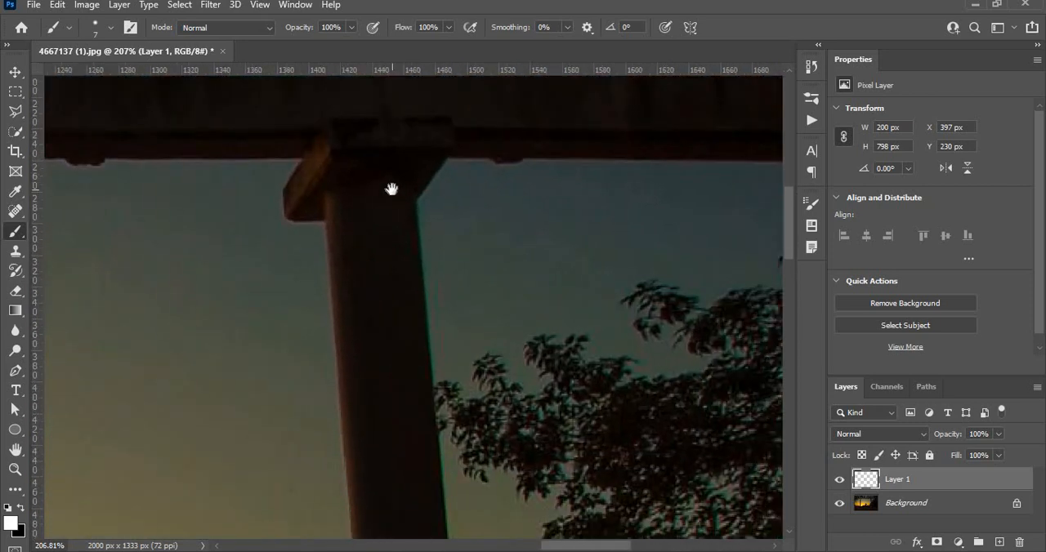
pyautogui.click(286, 192)
pyautogui.click(287, 214)
pyautogui.click(307, 193)
pyautogui.click(307, 158)
pyautogui.click(326, 128)
pyautogui.click(330, 165)
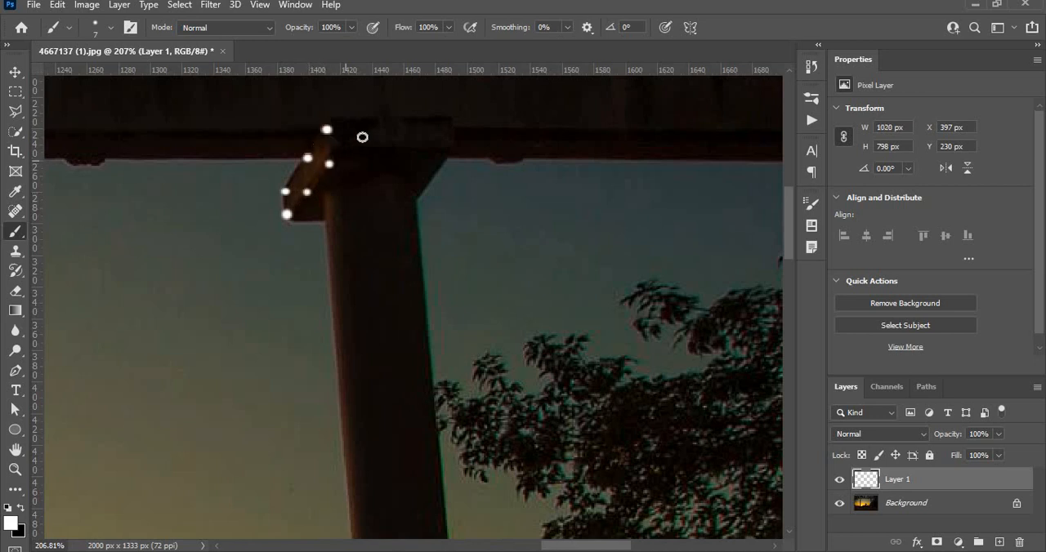
pyautogui.click(355, 153)
pyautogui.click(376, 132)
# Add white dots over the right side and underside of the right pillar's capital
pyautogui.click(391, 143)
pyautogui.click(417, 146)
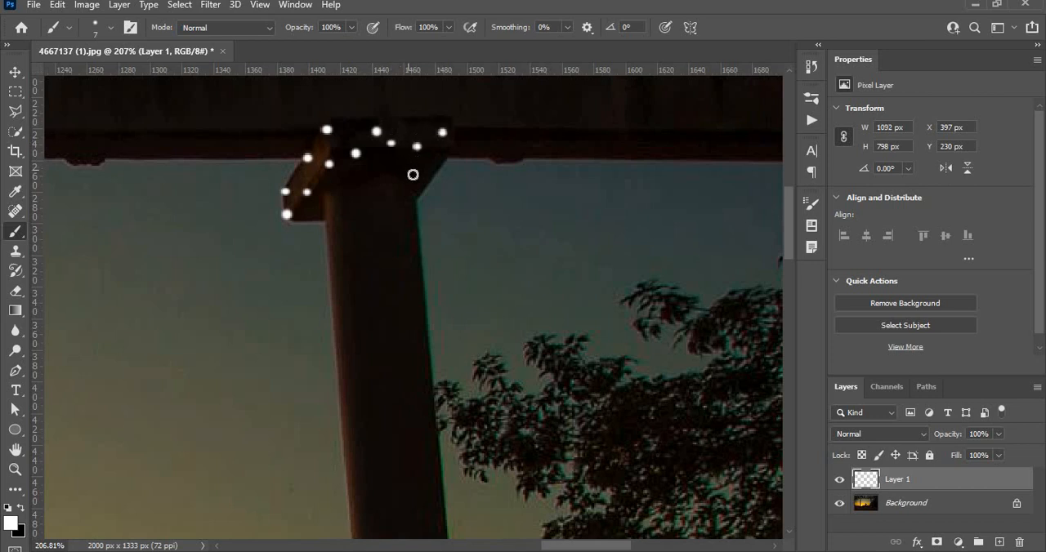
pyautogui.click(428, 160)
pyautogui.click(400, 181)
pyautogui.click(365, 188)
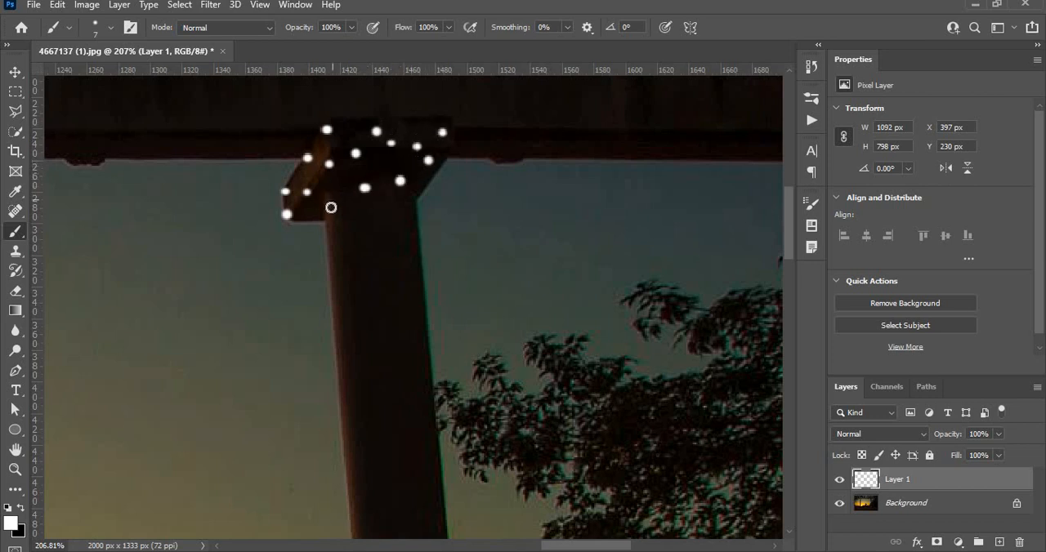
# Scatter white dots over the top part of the right pillar's shaft, just below the capital
pyautogui.click(333, 201)
pyautogui.click(331, 232)
pyautogui.click(370, 239)
pyautogui.click(402, 234)
pyautogui.click(423, 261)
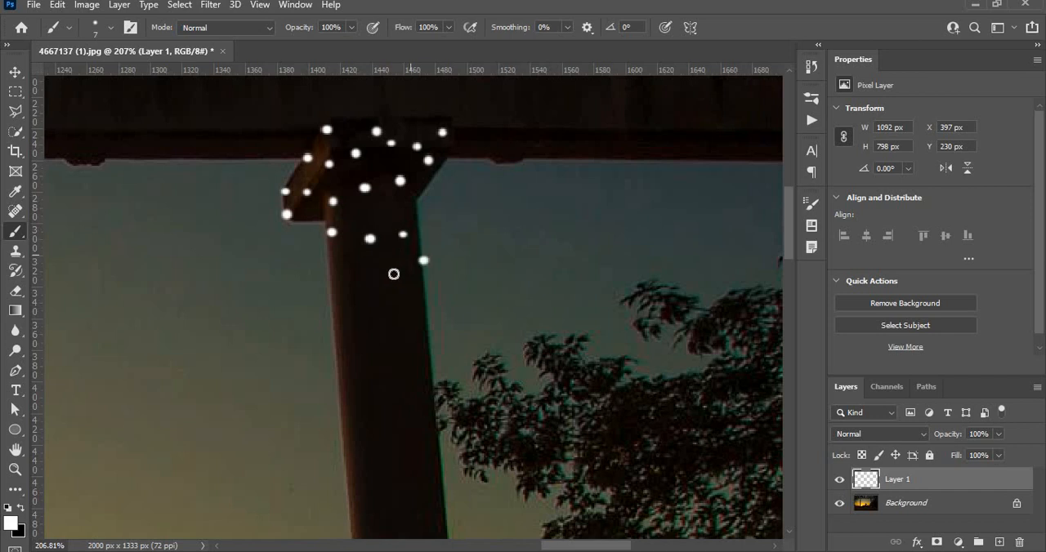
pyautogui.click(381, 270)
pyautogui.click(350, 276)
pyautogui.click(335, 315)
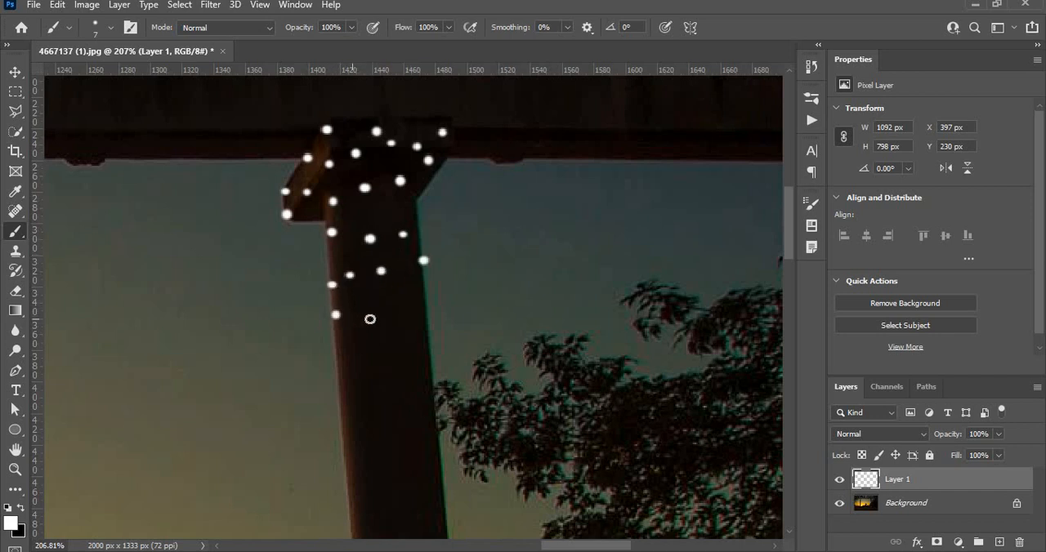
# Continue the scattered white dots down the right pillar's shaft to where the tree leaves touch it
pyautogui.click(393, 309)
pyautogui.click(420, 344)
pyautogui.click(386, 332)
pyautogui.click(356, 352)
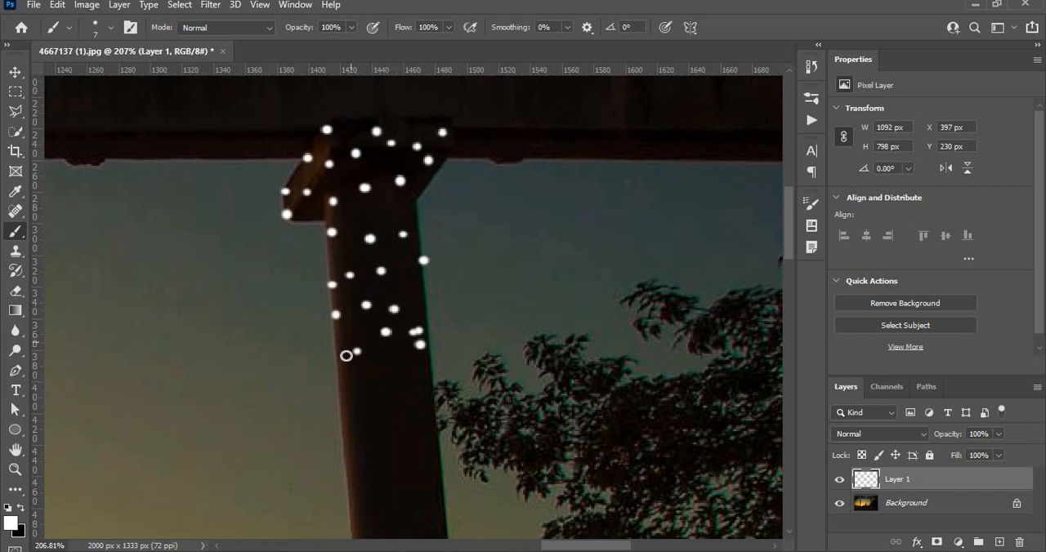
pyautogui.click(334, 371)
pyautogui.click(380, 378)
pyautogui.click(418, 359)
pyautogui.click(425, 388)
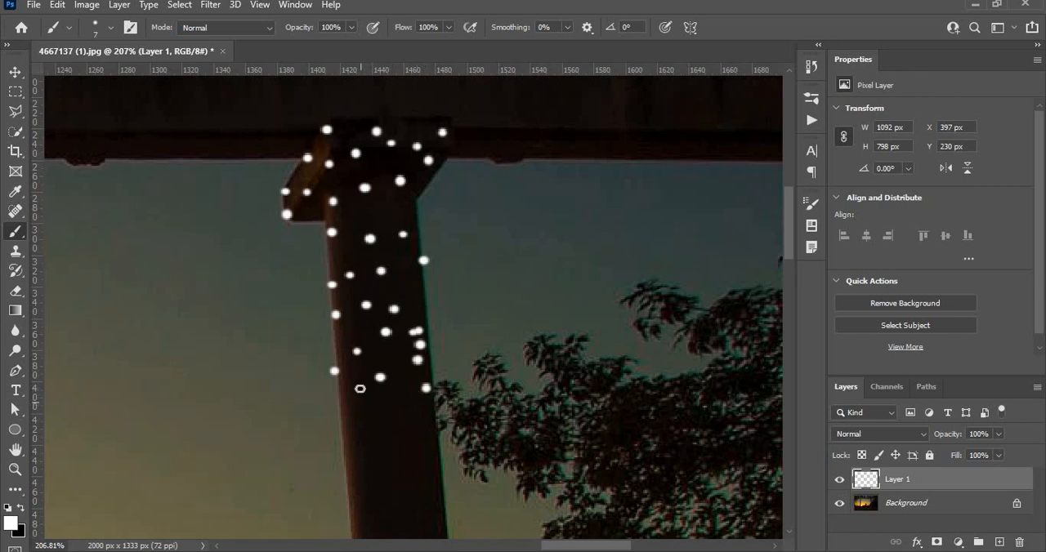
# Paint white dots on the right pillar's shaft just below the point where the tree leaves touch it
pyautogui.click(363, 384)
pyautogui.click(345, 430)
pyautogui.click(370, 432)
pyautogui.click(389, 437)
pyautogui.click(419, 447)
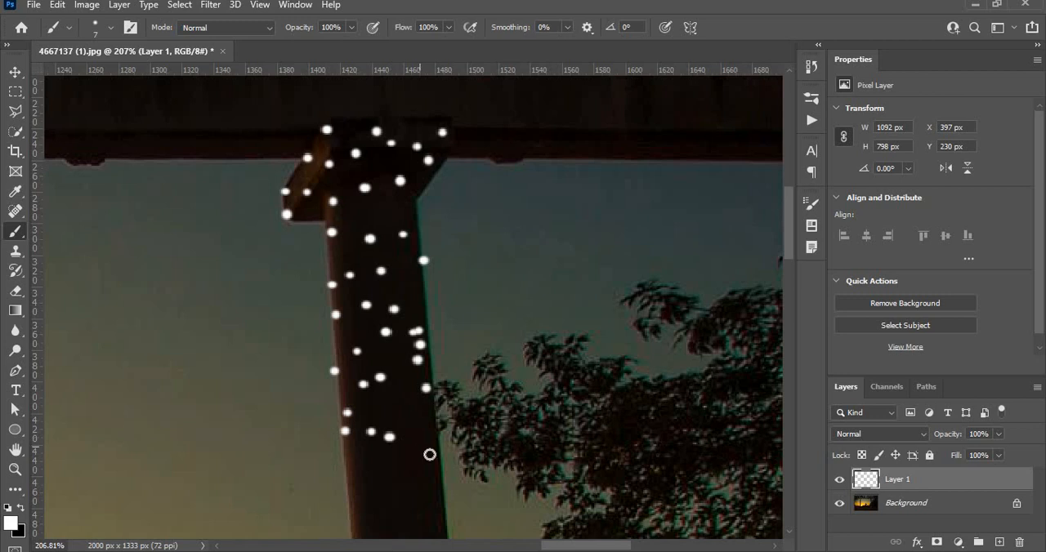
pyautogui.click(434, 458)
# Scatter white dots over the middle stretch of the right pillar's shaft, above and around the dark knot
pyautogui.moveTo(401, 464); pyautogui.dragTo(428, 254)
pyautogui.click(456, 269)
pyautogui.click(430, 286)
pyautogui.click(396, 269)
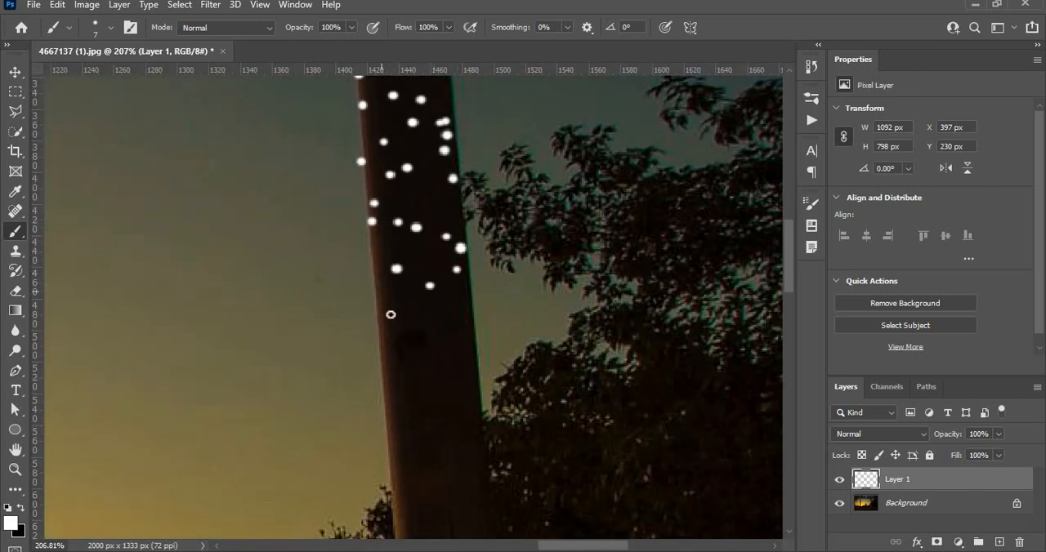
pyautogui.click(395, 299)
pyautogui.click(402, 336)
pyautogui.click(451, 320)
pyautogui.click(453, 347)
pyautogui.click(451, 384)
pyautogui.click(412, 373)
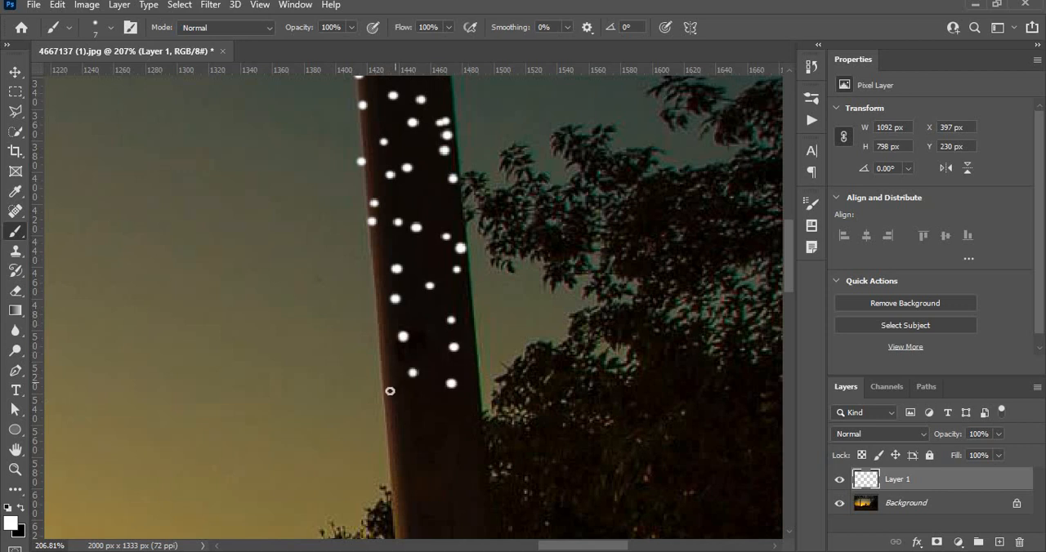
# Fill the gaps around the right pillar's knot with white dots and extend them further down the shaft
pyautogui.click(391, 392)
pyautogui.click(380, 334)
pyautogui.click(452, 393)
pyautogui.click(473, 405)
pyautogui.click(419, 408)
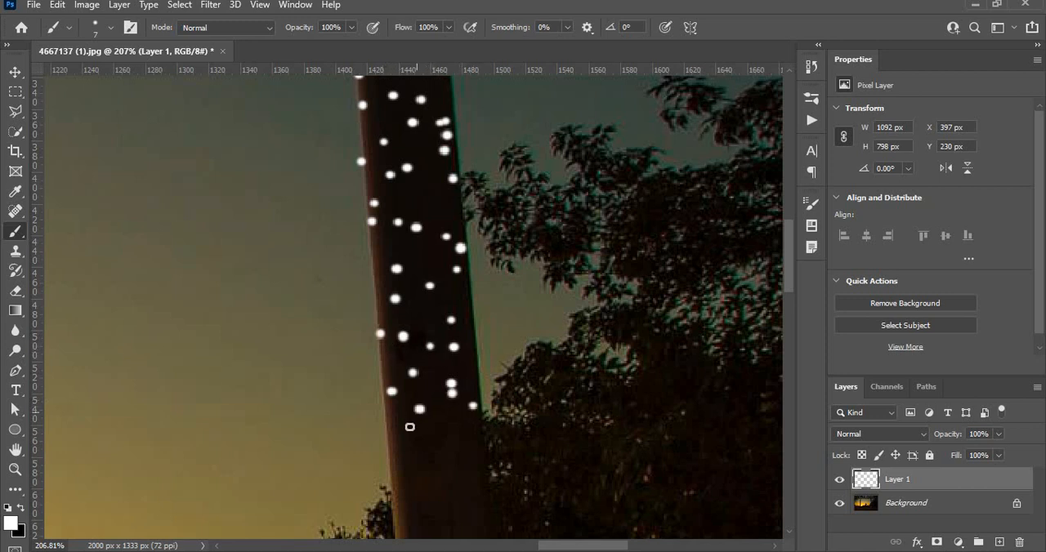
pyautogui.click(396, 435)
pyautogui.click(425, 467)
pyautogui.click(398, 465)
pyautogui.click(461, 472)
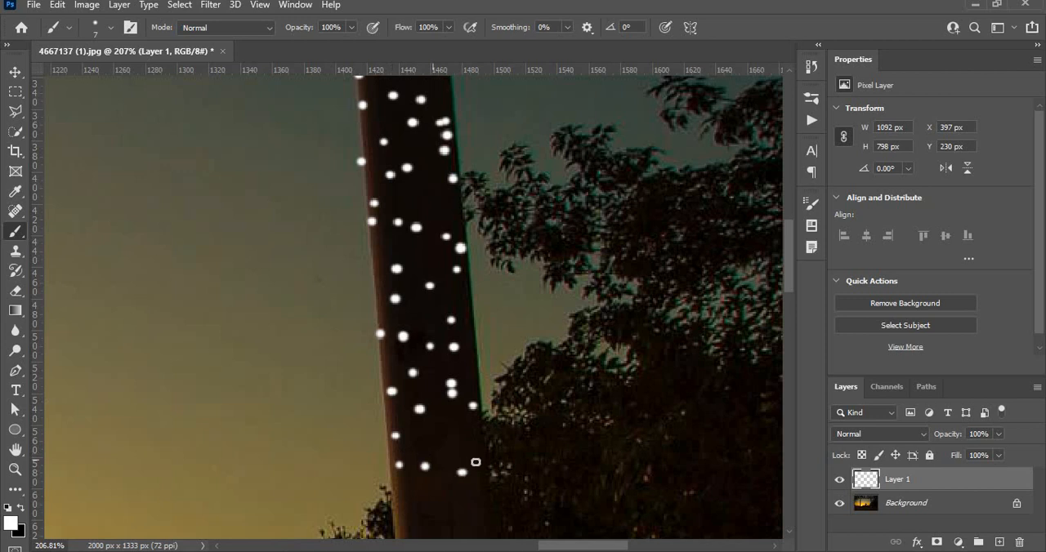
# Scatter white dots down the right pillar's shaft from where the leaves meet it to the dark patch above the collar block
pyautogui.click(480, 478)
pyautogui.moveTo(404, 404); pyautogui.dragTo(441, 156)
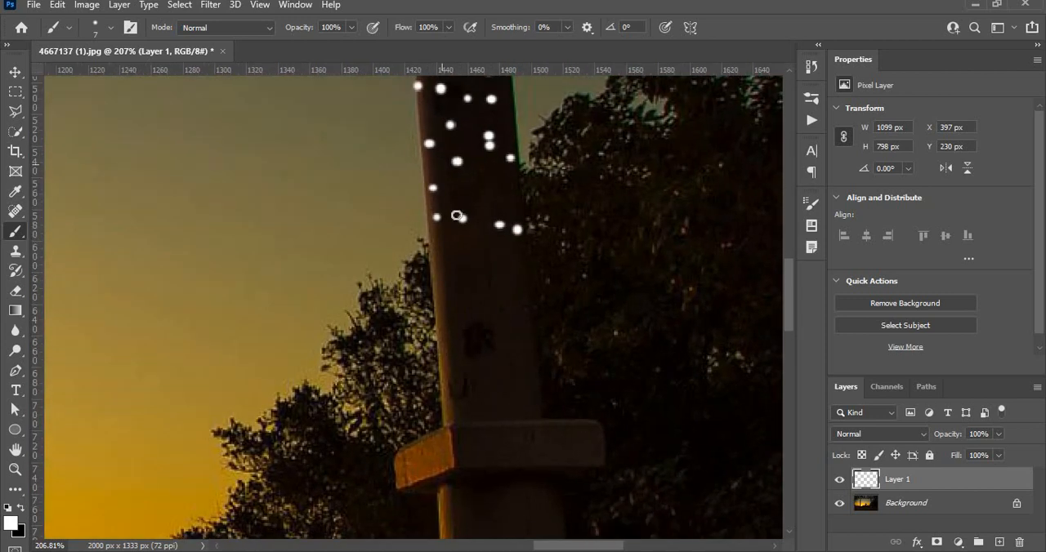
pyautogui.click(516, 249)
pyautogui.click(487, 264)
pyautogui.click(452, 260)
pyautogui.click(439, 286)
pyautogui.click(464, 303)
pyautogui.click(491, 312)
pyautogui.click(522, 322)
pyautogui.click(514, 344)
pyautogui.click(484, 337)
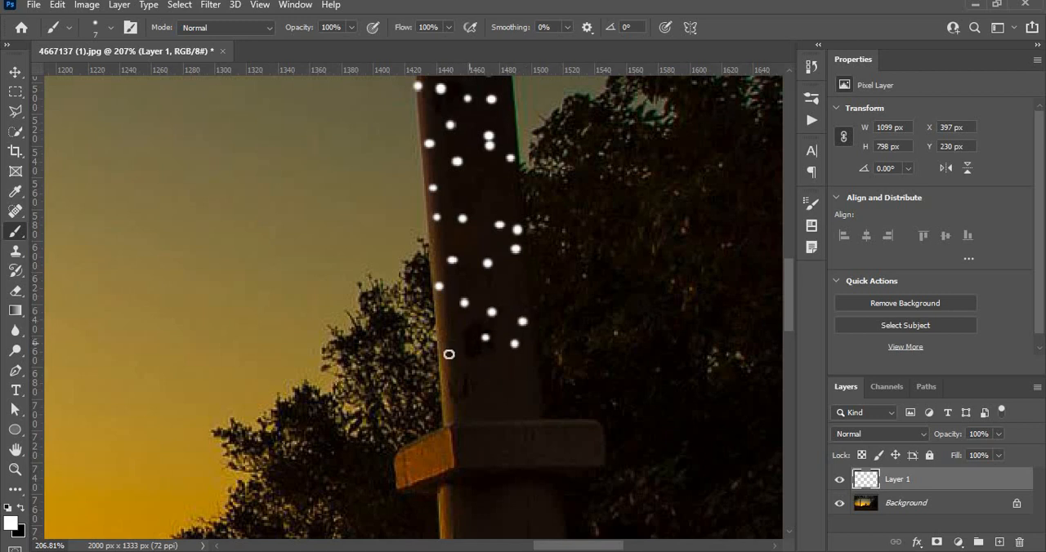
# Paint white dots beside and below the dark patch, down to the upper edge of the right pillar's collar block
pyautogui.click(454, 342)
pyautogui.click(456, 368)
pyautogui.click(483, 381)
pyautogui.click(518, 380)
pyautogui.click(505, 400)
pyautogui.click(533, 412)
pyautogui.click(467, 410)
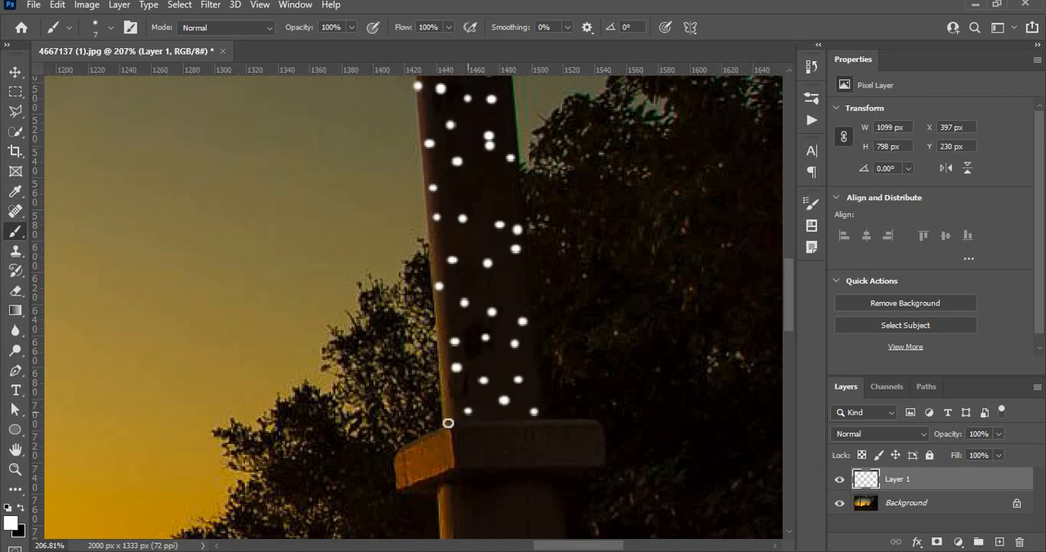
pyautogui.click(449, 420)
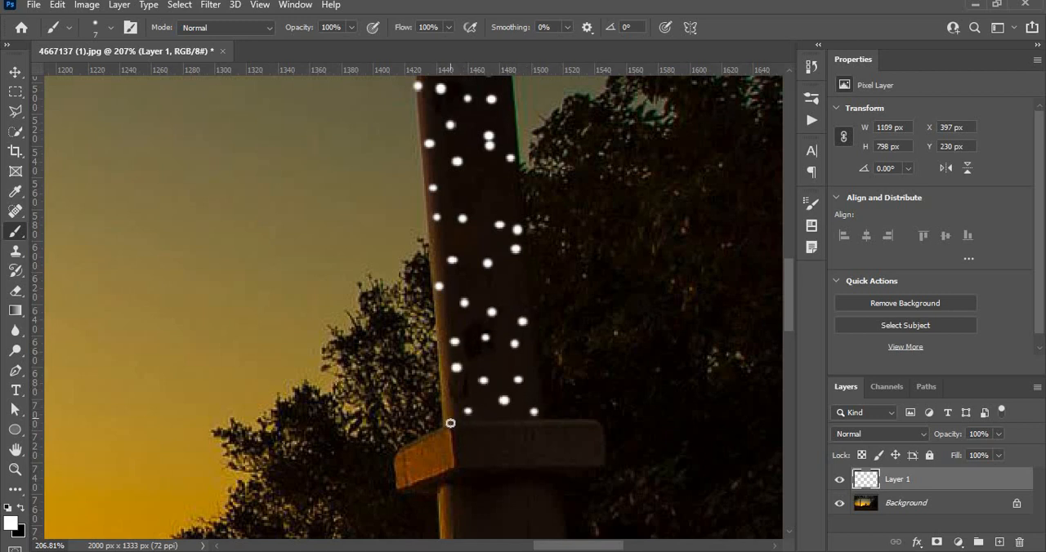
# Paint white dots on the orange-lit side face of the right pillar's collar block
pyautogui.click(398, 468)
pyautogui.click(400, 453)
pyautogui.click(408, 482)
pyautogui.click(420, 453)
pyautogui.click(433, 449)
# Spread white dots across the dark front face of the right pillar's collar block and along its lower edge
pyautogui.click(457, 472)
pyautogui.click(486, 458)
pyautogui.click(486, 438)
pyautogui.click(509, 465)
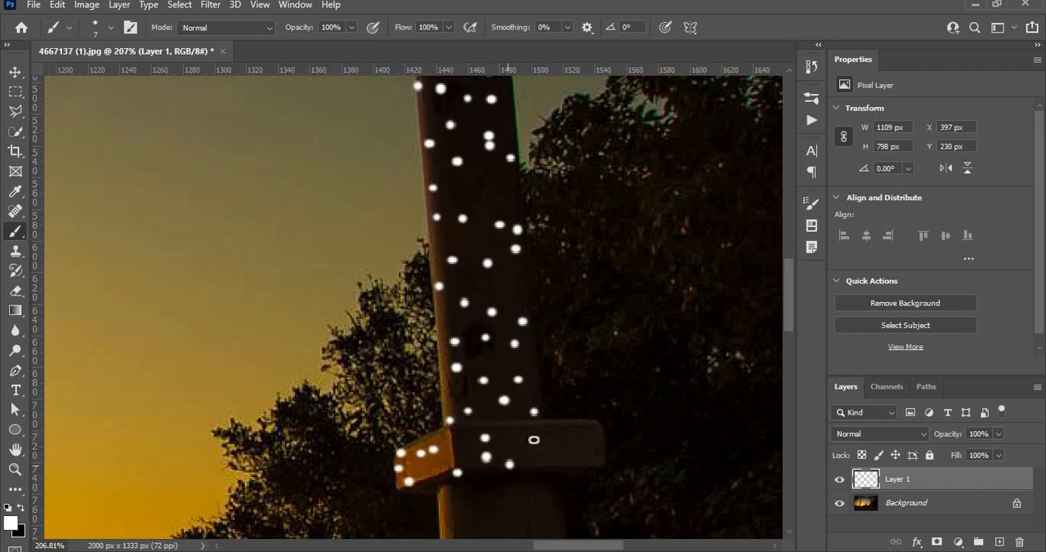
pyautogui.click(539, 453)
pyautogui.click(544, 433)
pyautogui.click(573, 428)
pyautogui.click(583, 451)
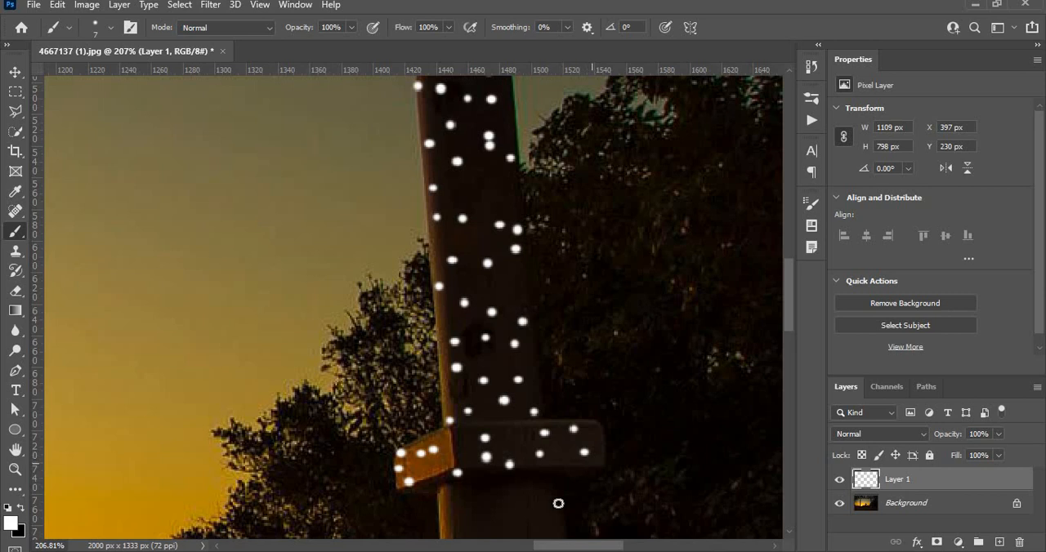
# Paint white dots on the right pillar's shaft directly beneath the collar block
pyautogui.scroll(-5, 512, 485)
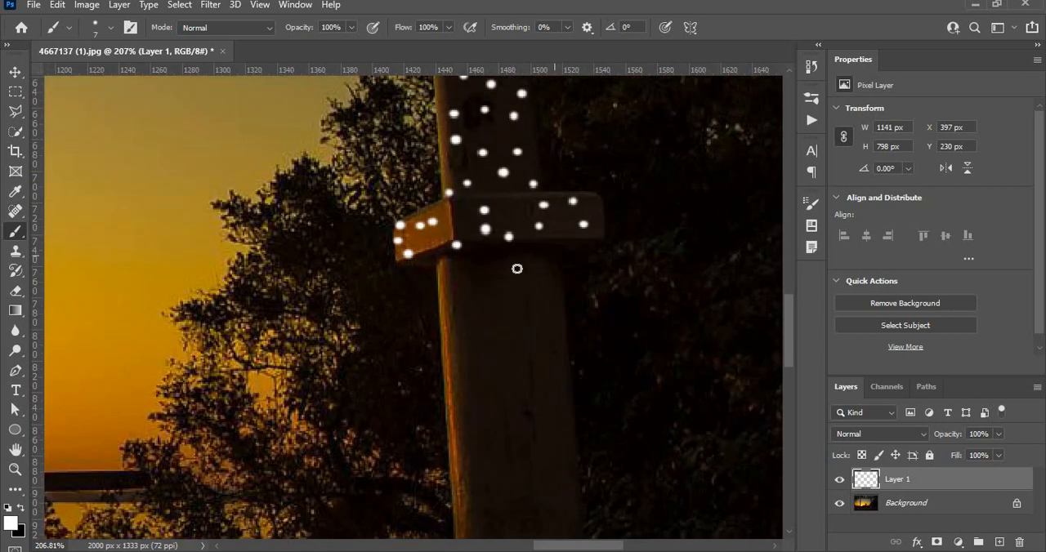
pyautogui.click(554, 255)
pyautogui.click(496, 266)
pyautogui.click(526, 266)
pyautogui.click(460, 279)
pyautogui.click(423, 284)
pyautogui.click(479, 310)
pyautogui.click(536, 328)
pyautogui.click(564, 349)
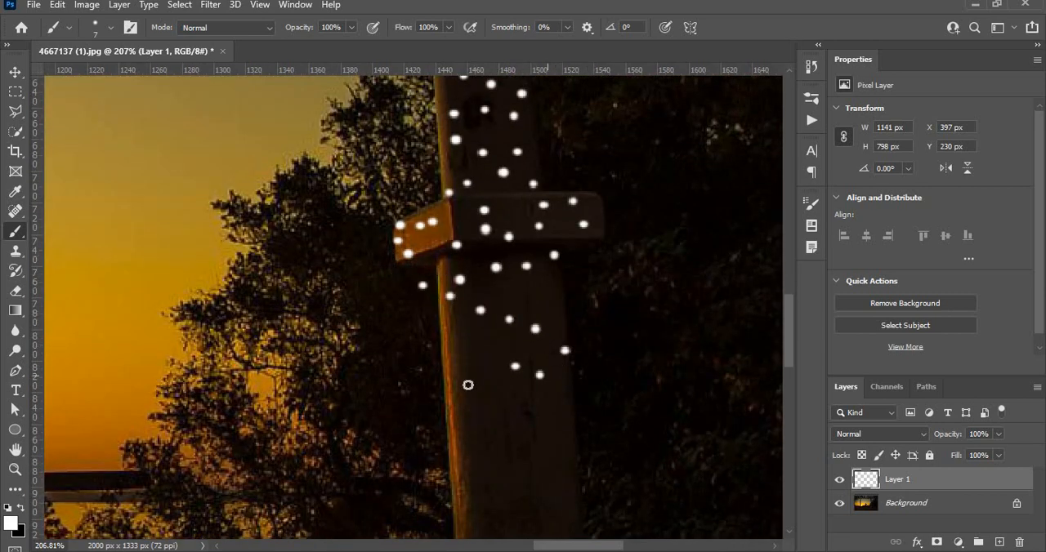
# Continue the scattered white dots down the lower shaft of the right pillar, well below the collar block
pyautogui.click(484, 366)
pyautogui.click(478, 387)
pyautogui.click(489, 406)
pyautogui.click(515, 428)
pyautogui.click(557, 460)
pyautogui.click(524, 478)
pyautogui.click(495, 498)
pyautogui.click(544, 533)
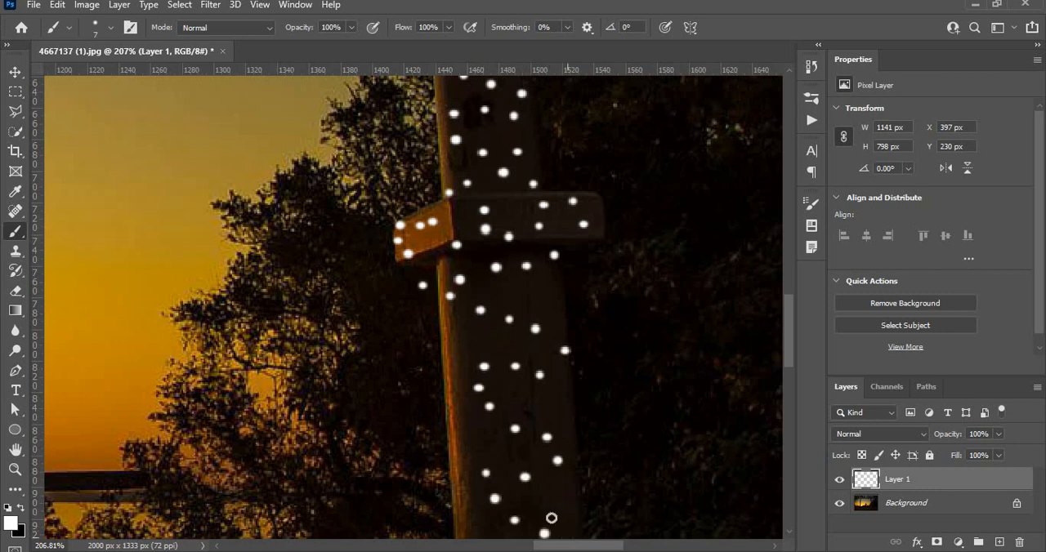
# Fill gaps in the right pillar's lower shaft with white dots and cover its foot and base block
pyautogui.moveTo(519, 486); pyautogui.dragTo(509, 252)
pyautogui.press('space')
pyautogui.moveTo(530, 375); pyautogui.dragTo(511, 138)
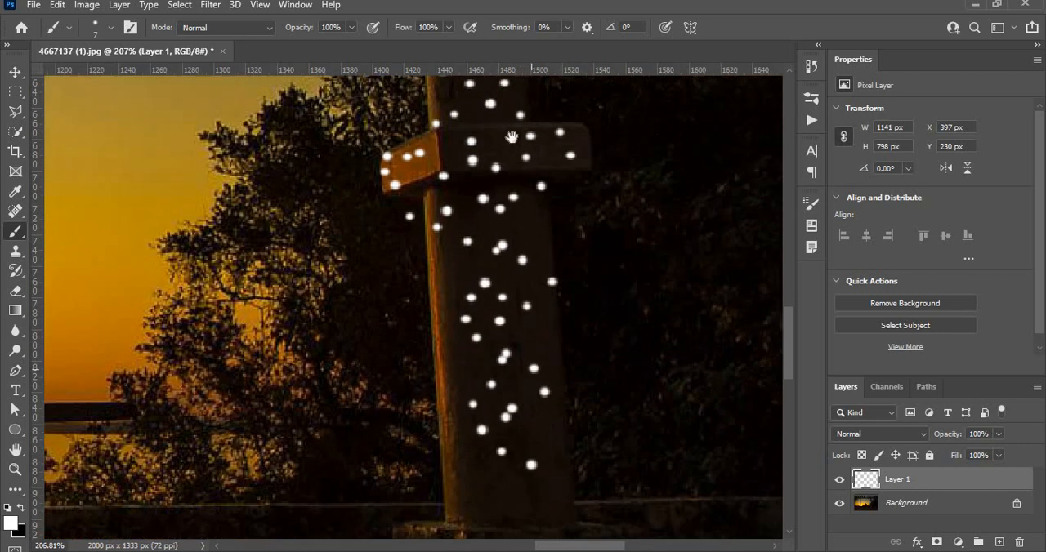
pyautogui.moveTo(557, 455); pyautogui.dragTo(551, 286)
pyautogui.moveTo(568, 331)
pyautogui.mouseDown()
pyautogui.moveTo(435, 349)
pyautogui.moveTo(420, 361)
pyautogui.moveTo(412, 394)
pyautogui.moveTo(431, 431)
pyautogui.moveTo(477, 451)
pyautogui.moveTo(512, 381)
pyautogui.moveTo(540, 415)
pyautogui.moveTo(555, 469)
pyautogui.moveTo(578, 445)
pyautogui.moveTo(597, 364)
pyautogui.moveTo(627, 378)
pyautogui.moveTo(643, 448)
pyautogui.mouseUp()
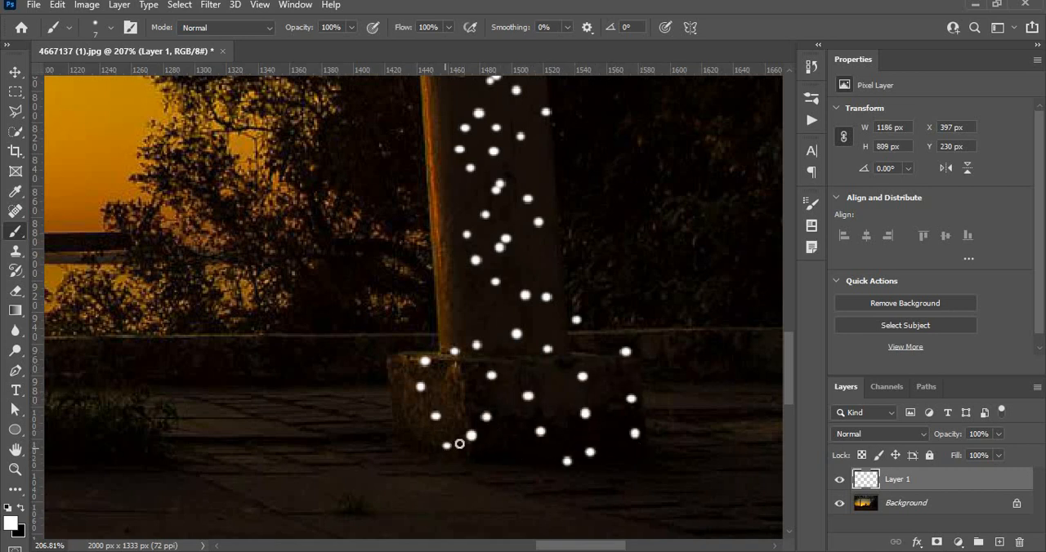
pyautogui.moveTo(408, 397); pyautogui.dragTo(395, 358)
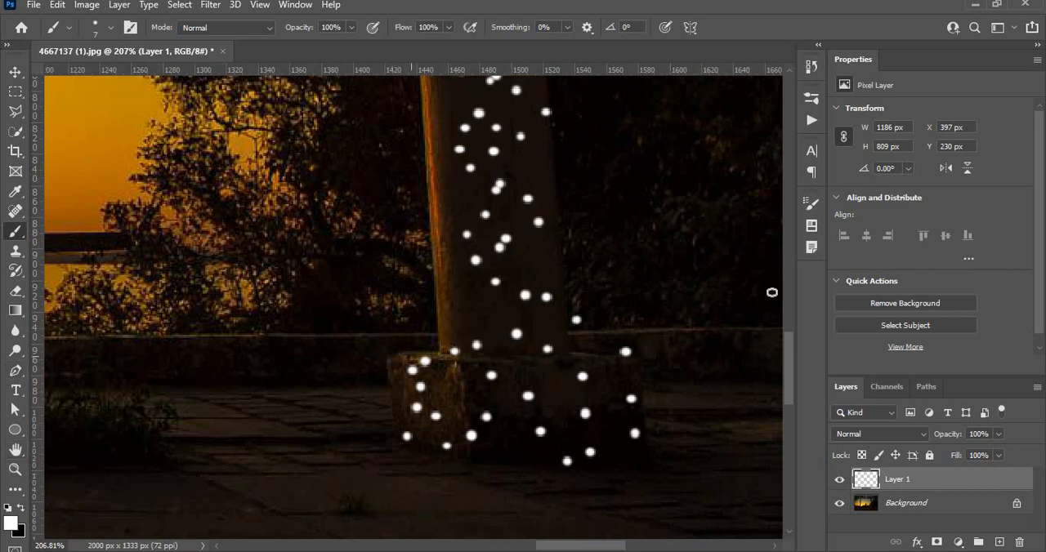
# Erase the stray white dots lying outside the right pillar, beside its base block and just below its collar block
pyautogui.click(16, 291)
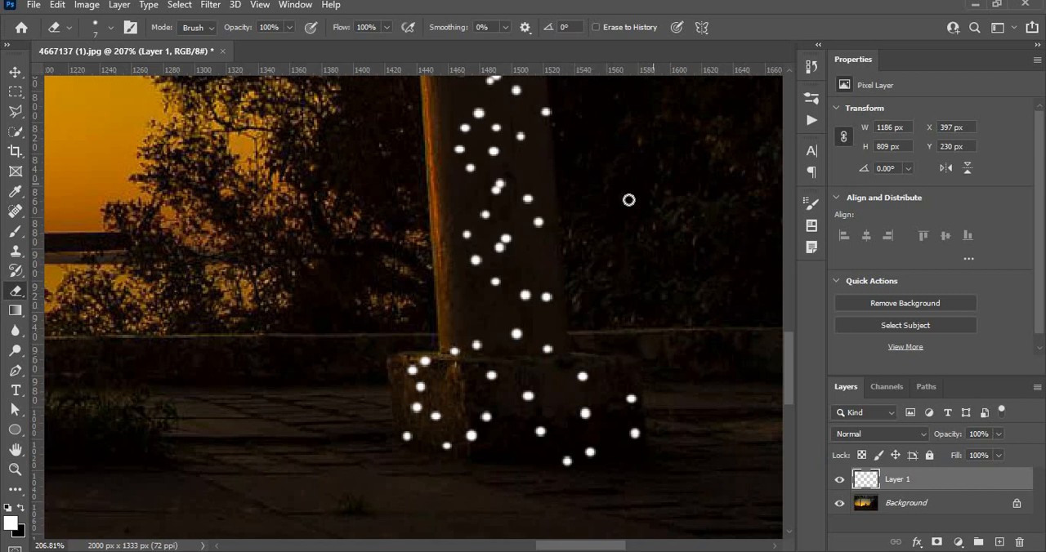
pyautogui.moveTo(628, 201); pyautogui.dragTo(626, 340)
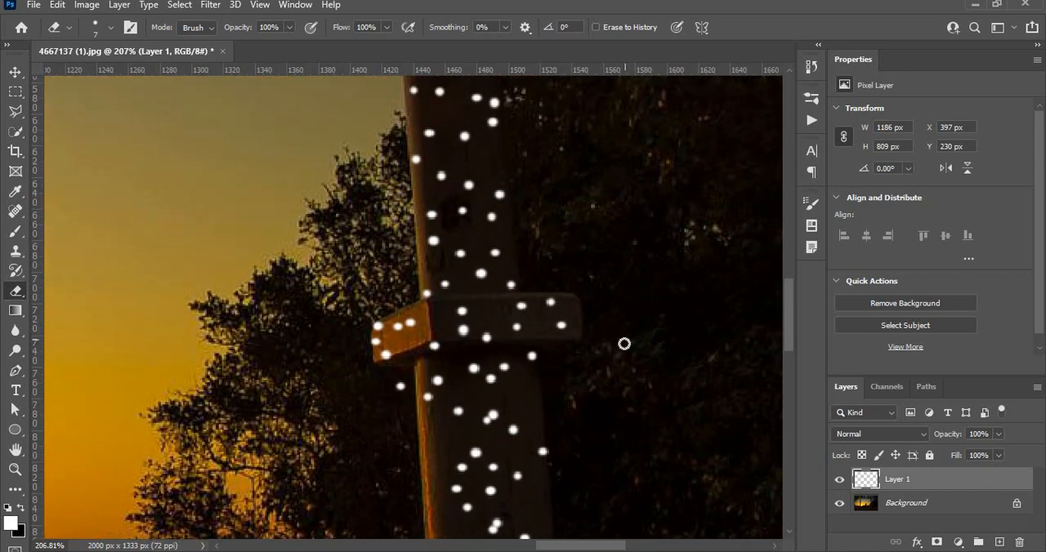
pyautogui.click(398, 388)
# Inspect the upper right pillar and the whole left pillar down to its base for dots outside their edges
pyautogui.moveTo(541, 173); pyautogui.dragTo(543, 399)
pyautogui.moveTo(540, 173); pyautogui.dragTo(557, 402)
pyautogui.moveTo(561, 170); pyautogui.dragTo(585, 367)
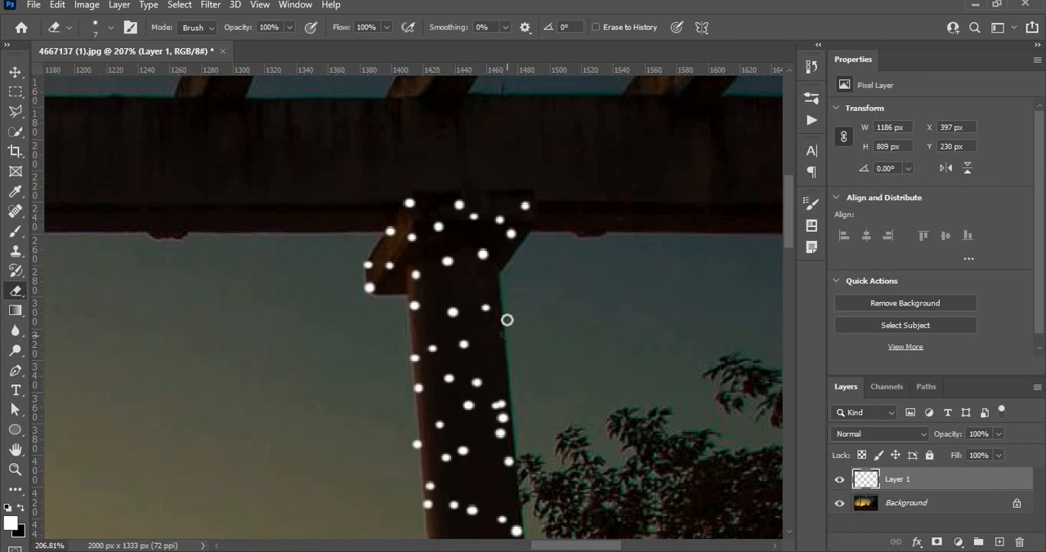
pyautogui.moveTo(343, 328)
pyautogui.mouseDown()
pyautogui.moveTo(517, 310)
pyautogui.moveTo(659, 229)
pyautogui.mouseUp()
pyautogui.moveTo(613, 330); pyautogui.dragTo(590, 403)
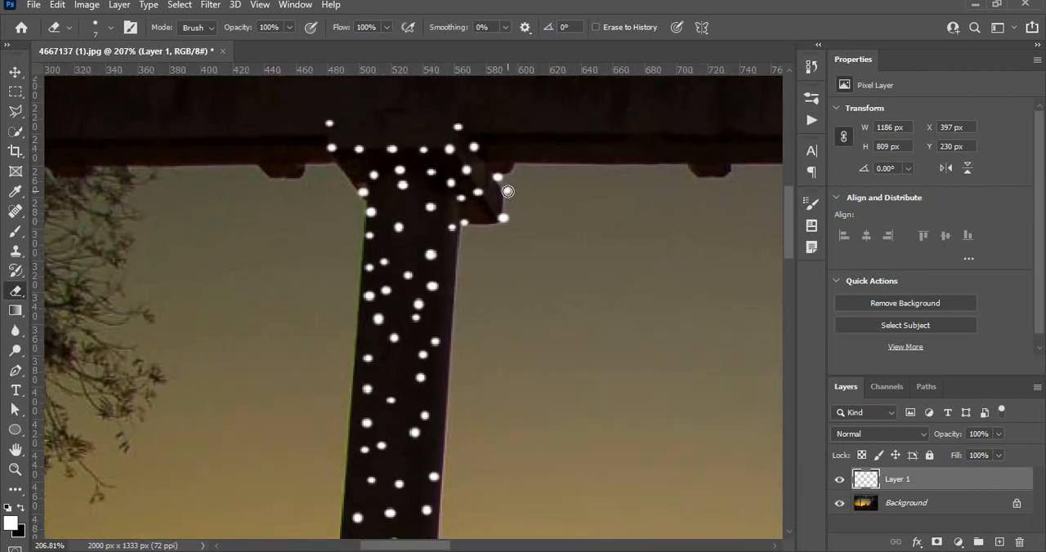
pyautogui.moveTo(450, 369); pyautogui.dragTo(521, 285)
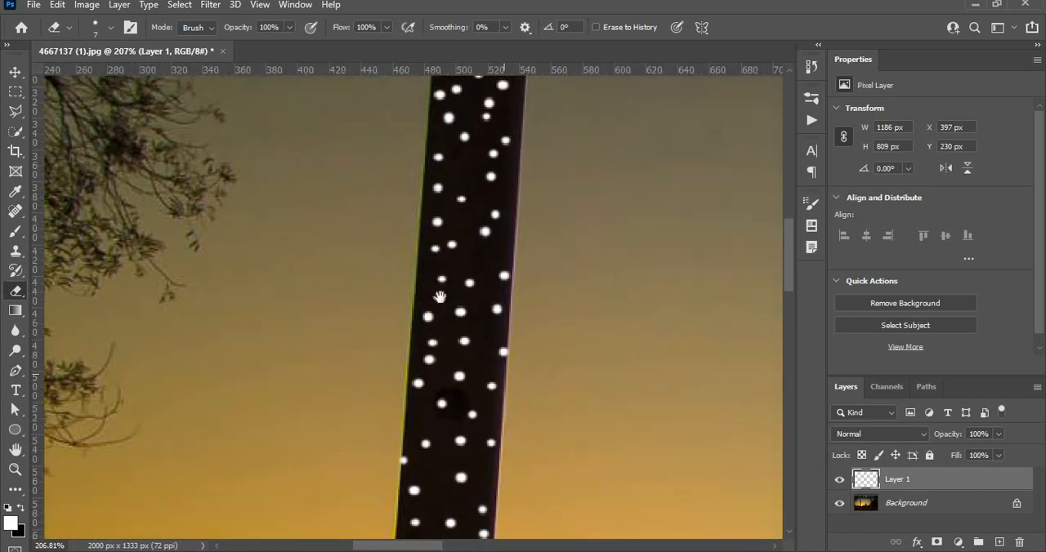
pyautogui.moveTo(440, 296); pyautogui.dragTo(434, 285)
pyautogui.moveTo(458, 470); pyautogui.dragTo(434, 319)
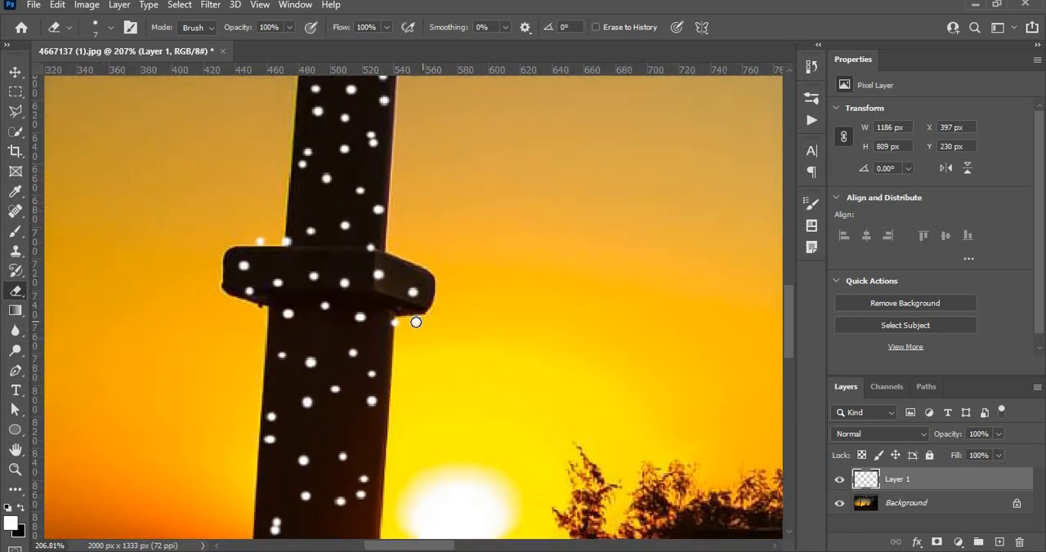
pyautogui.moveTo(432, 394); pyautogui.dragTo(449, 311)
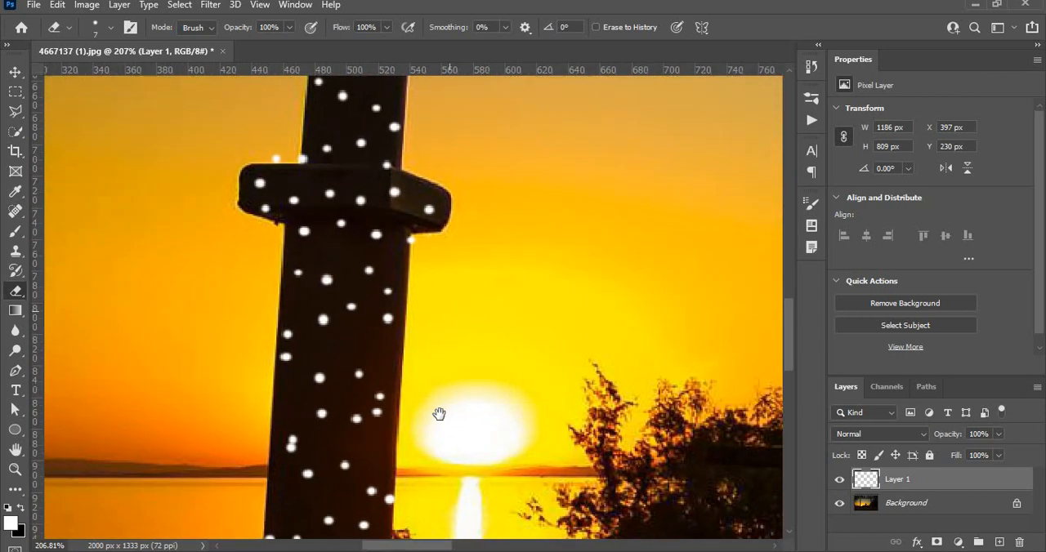
pyautogui.moveTo(421, 487); pyautogui.dragTo(455, 290)
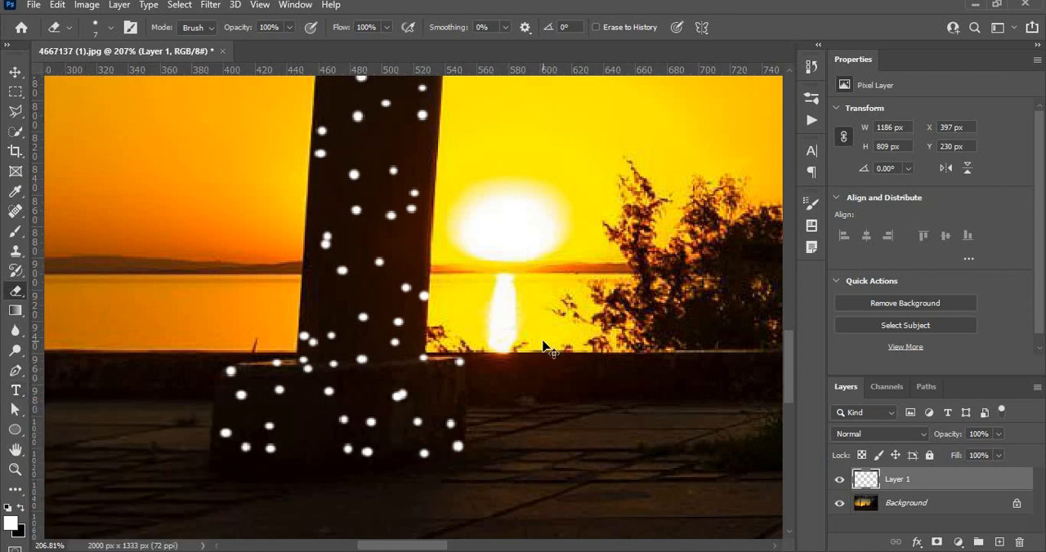
# Add an Inner Glow to the dots layer in orange ff7800, with Normal blending, 70% opacity and 2 px size
pyautogui.hotkey('ctrl', '-')
pyautogui.hotkey('ctrl', '-')
pyautogui.hotkey('ctrl', '-')
pyautogui.hotkey('ctrl', '-')
pyautogui.hotkey('ctrl', '-')
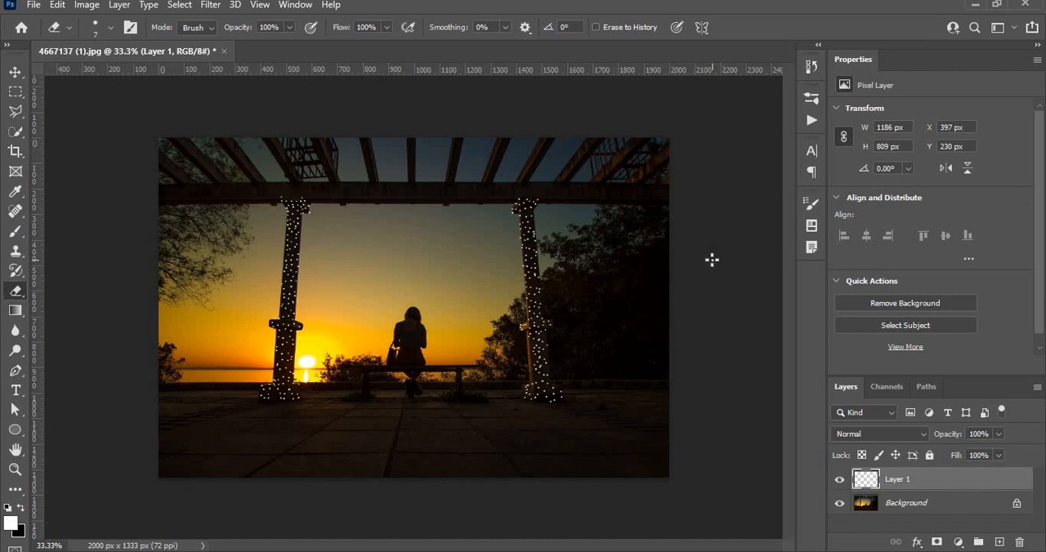
pyautogui.rightClick(923, 482)
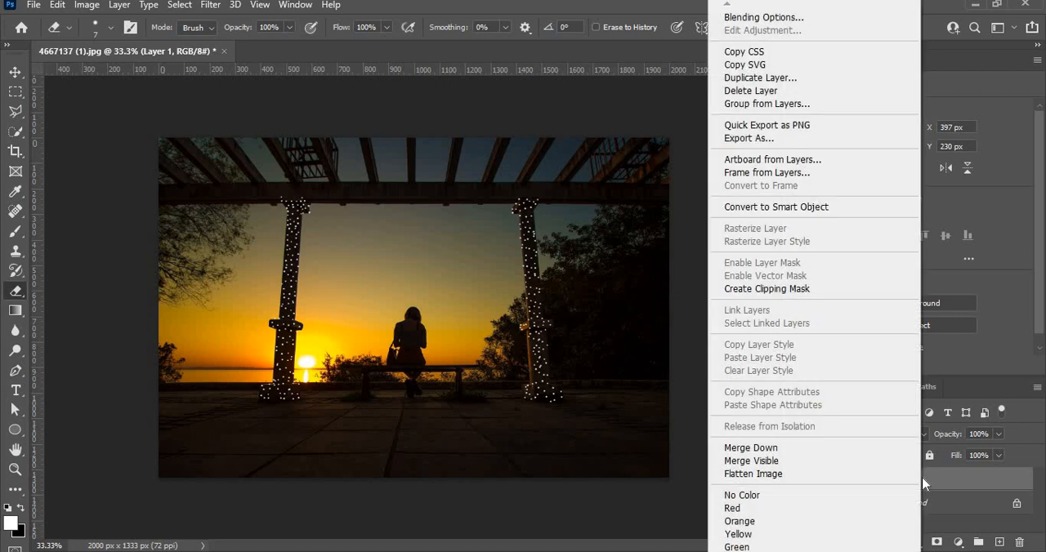
pyautogui.click(767, 18)
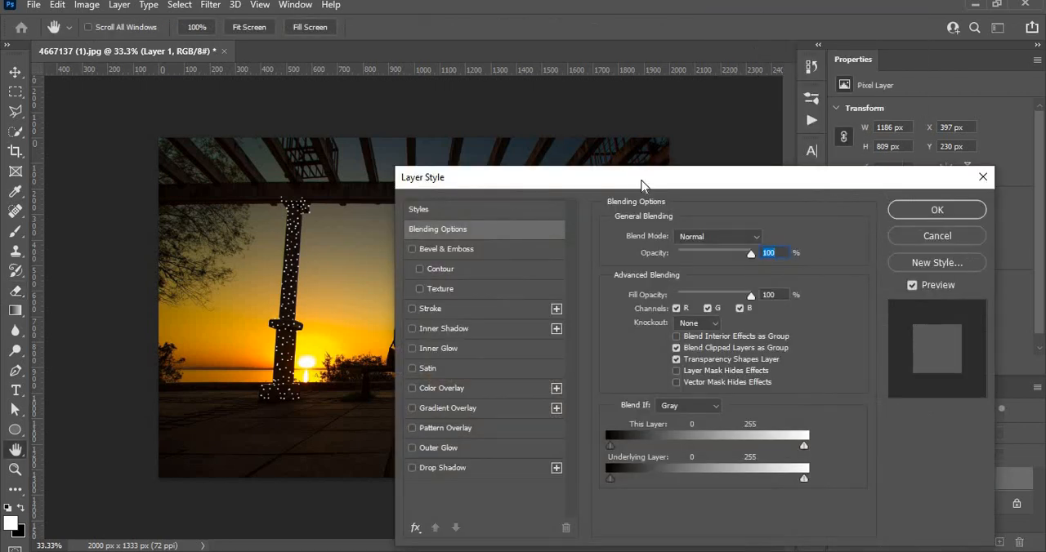
pyautogui.moveTo(641, 183); pyautogui.dragTo(824, 14)
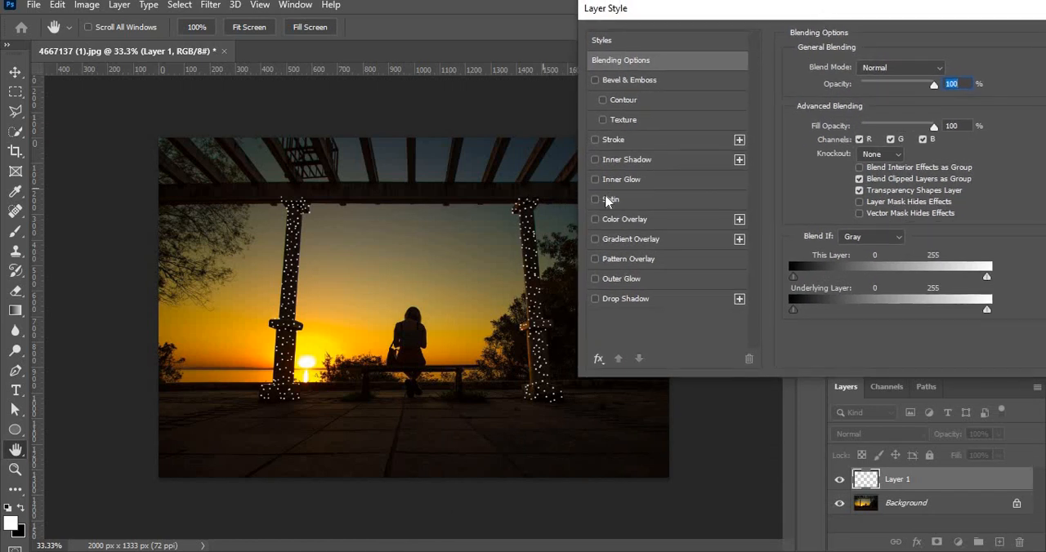
pyautogui.click(621, 180)
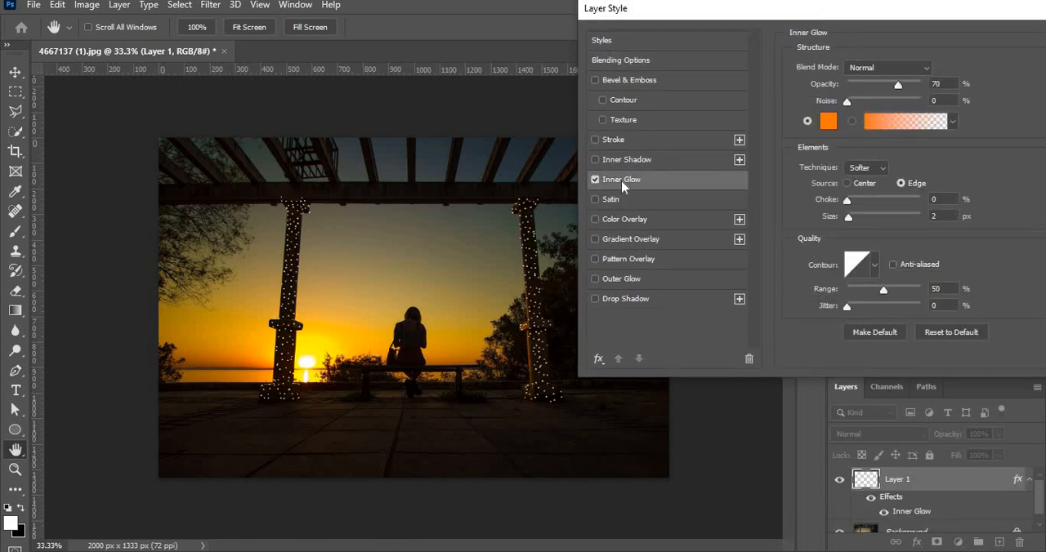
pyautogui.click(828, 121)
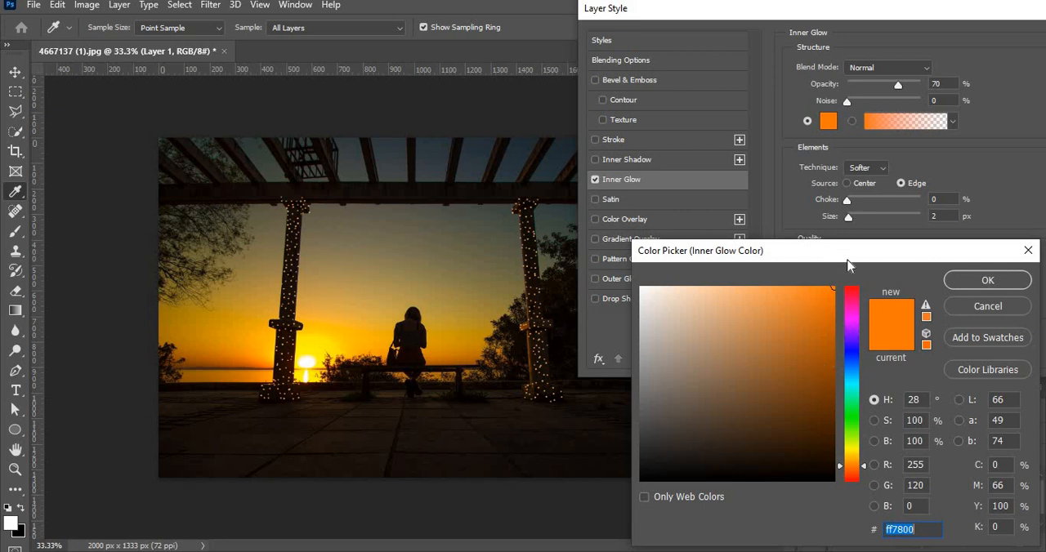
pyautogui.click(1002, 281)
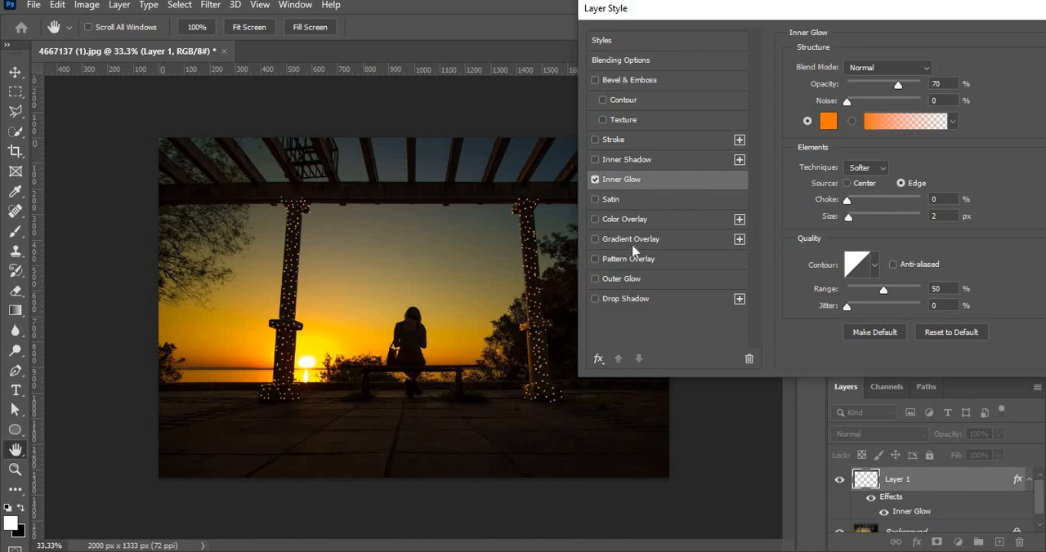
# Add an Outer Glow in orange ff8a00 with Linear Dodge (Add), 70% opacity, 2% spread and 30 px size, and apply the layer style
pyautogui.click(631, 282)
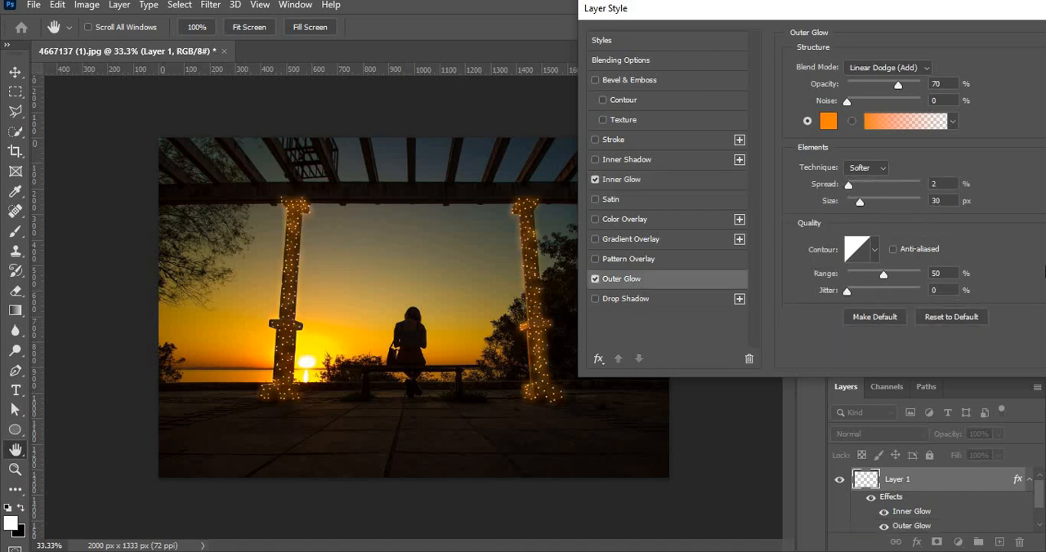
pyautogui.click(857, 68)
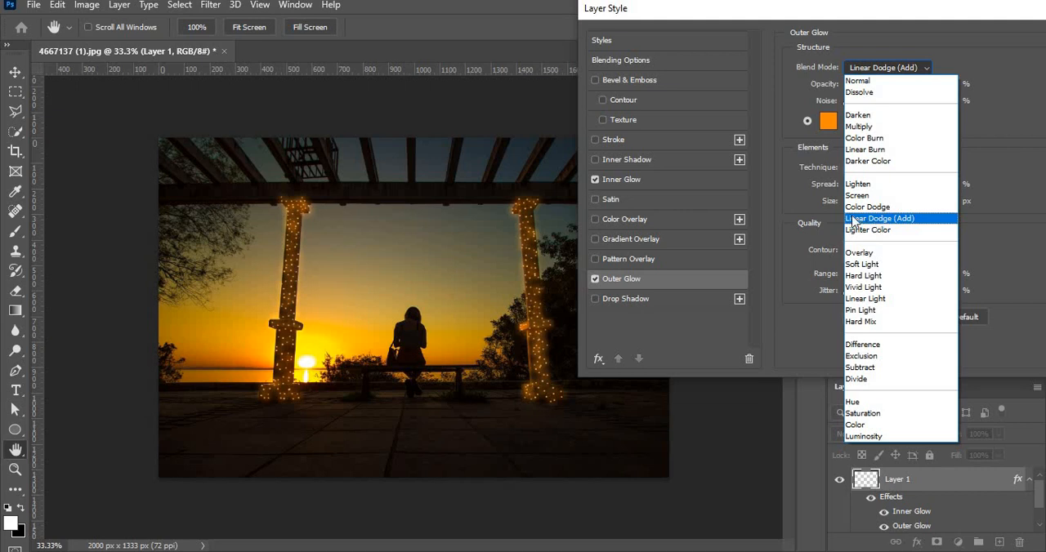
pyautogui.click(894, 221)
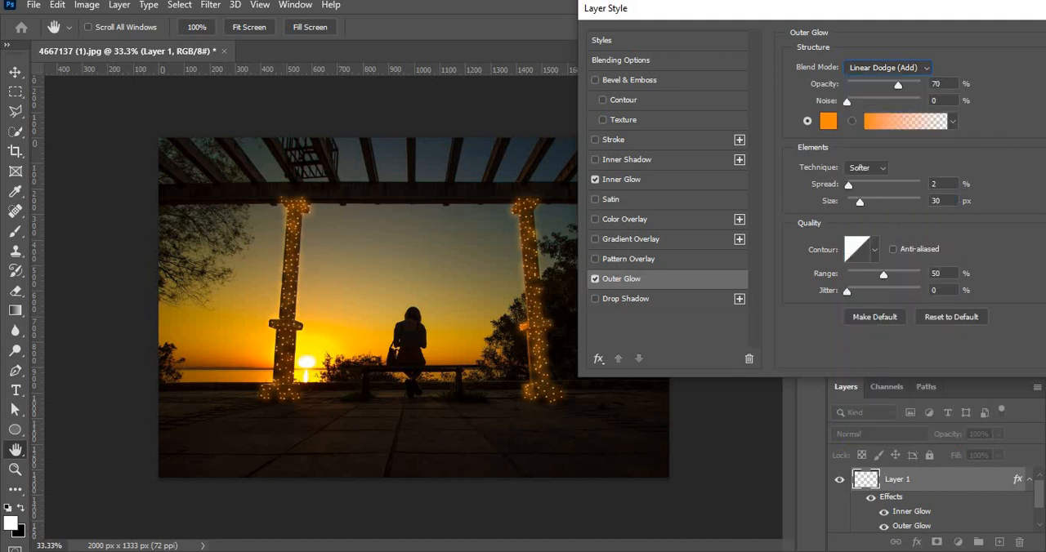
pyautogui.click(828, 122)
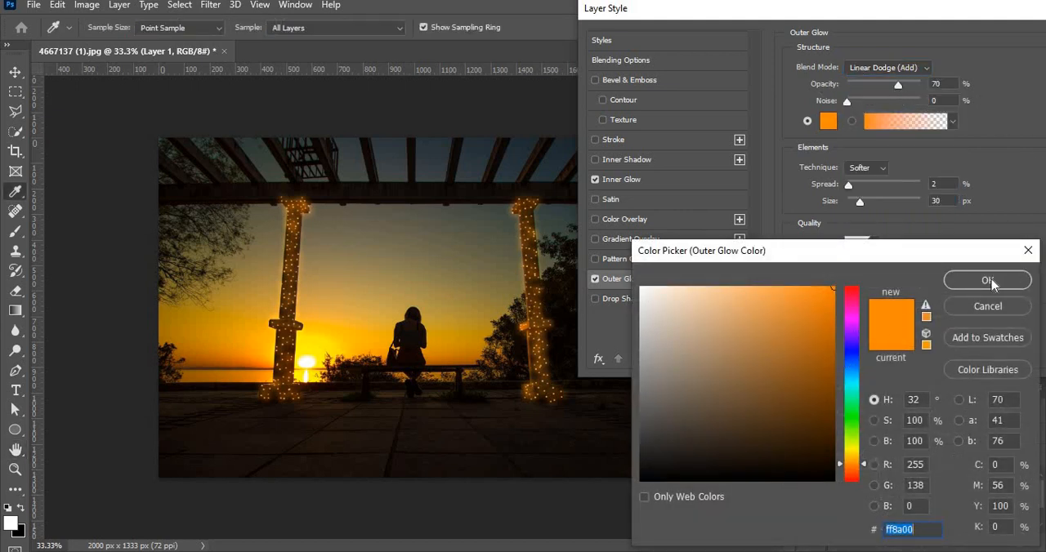
pyautogui.click(987, 280)
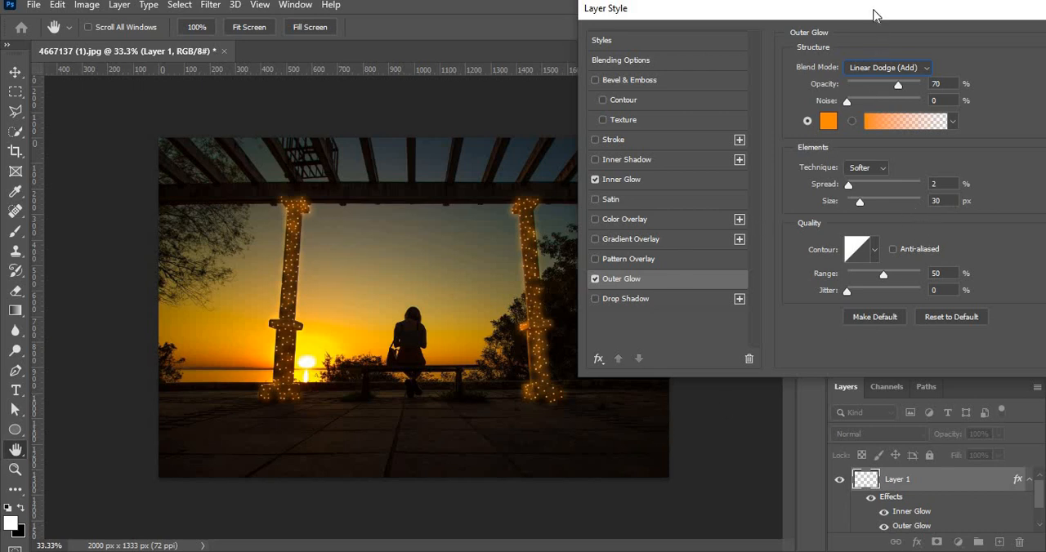
pyautogui.moveTo(873, 11); pyautogui.dragTo(529, 54)
pyautogui.click(768, 84)
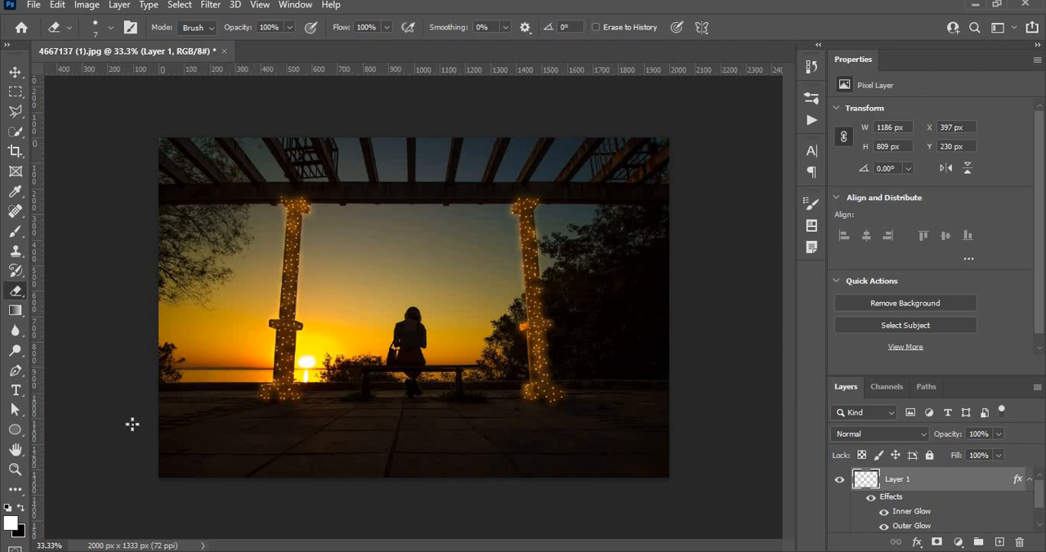
# Collapse the effects list of the dots layer
pyautogui.moveTo(1043, 491); pyautogui.dragTo(1042, 523)
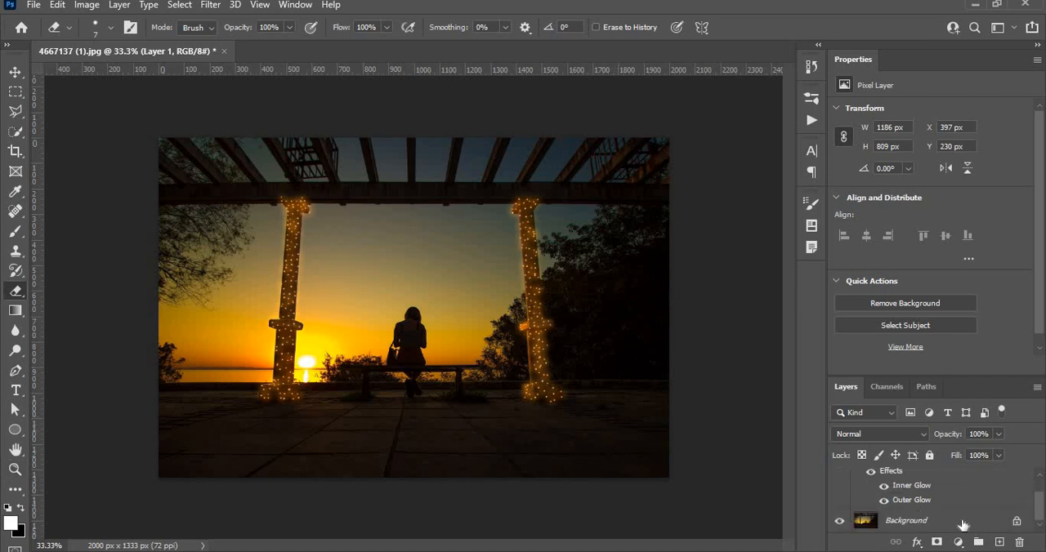
pyautogui.scroll(2, 1040, 482)
pyautogui.click(1027, 481)
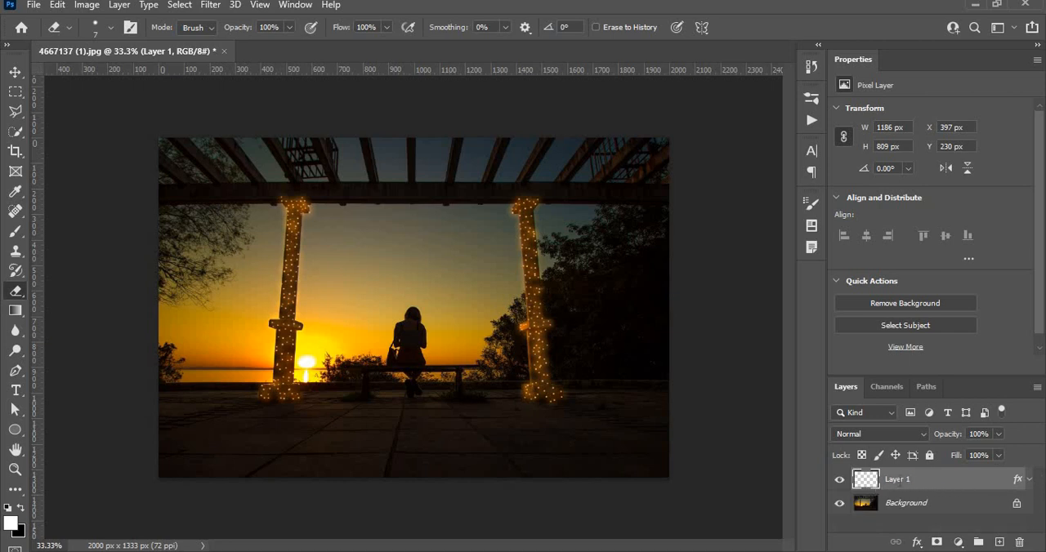
# Rename the white dots layer as Light
pyautogui.doubleClick(899, 479)
pyautogui.write('Lig')
pyautogui.write('ht')
pyautogui.press('Return')
pyautogui.doubleClick(894, 480)
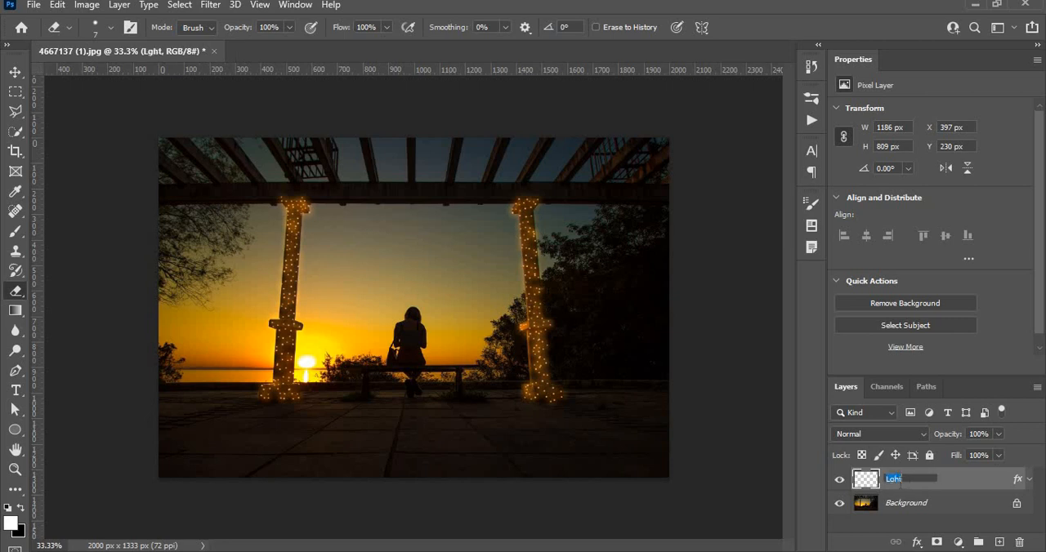
pyautogui.click(891, 480)
pyautogui.write('i')
pyautogui.press('Return')
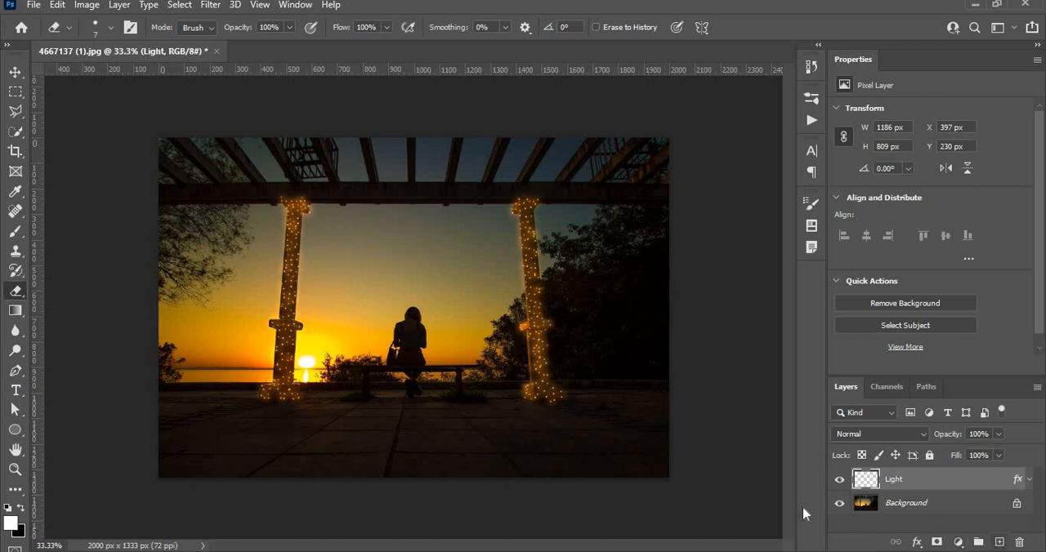
# Add a new layer directly above the Background and name it Glow
pyautogui.click(972, 503)
pyautogui.click(1000, 542)
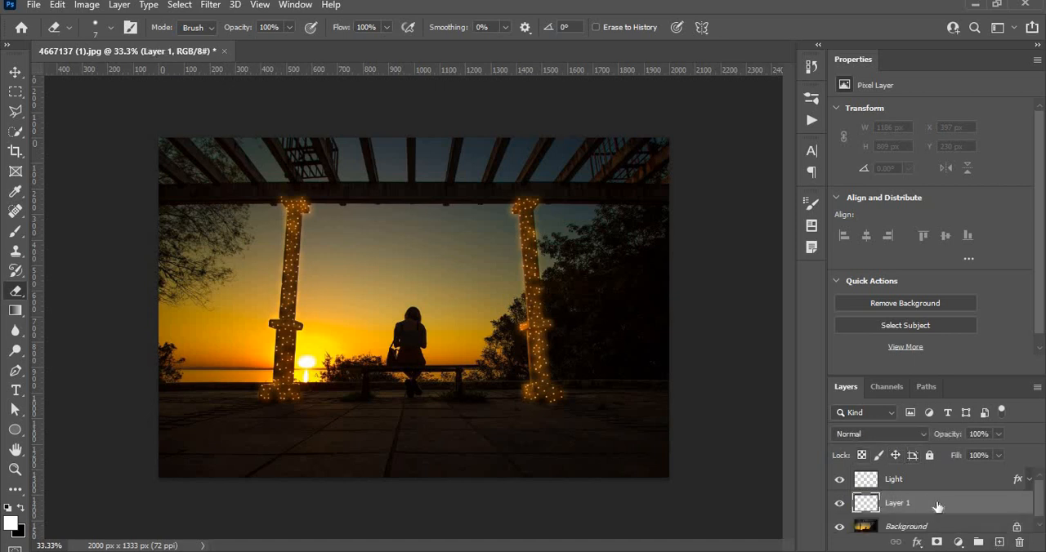
pyautogui.doubleClick(901, 504)
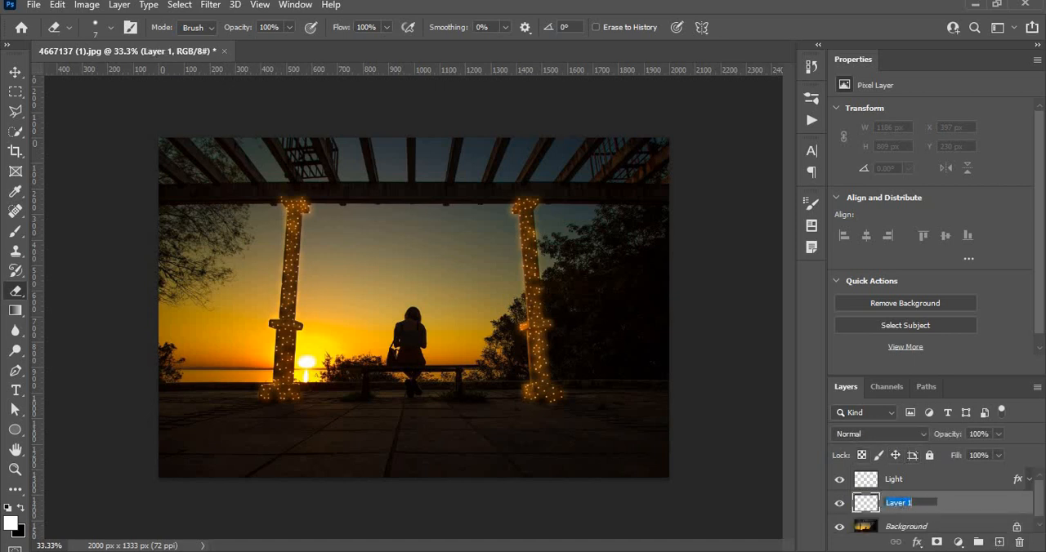
pyautogui.write('Glow')
pyautogui.press('Return')
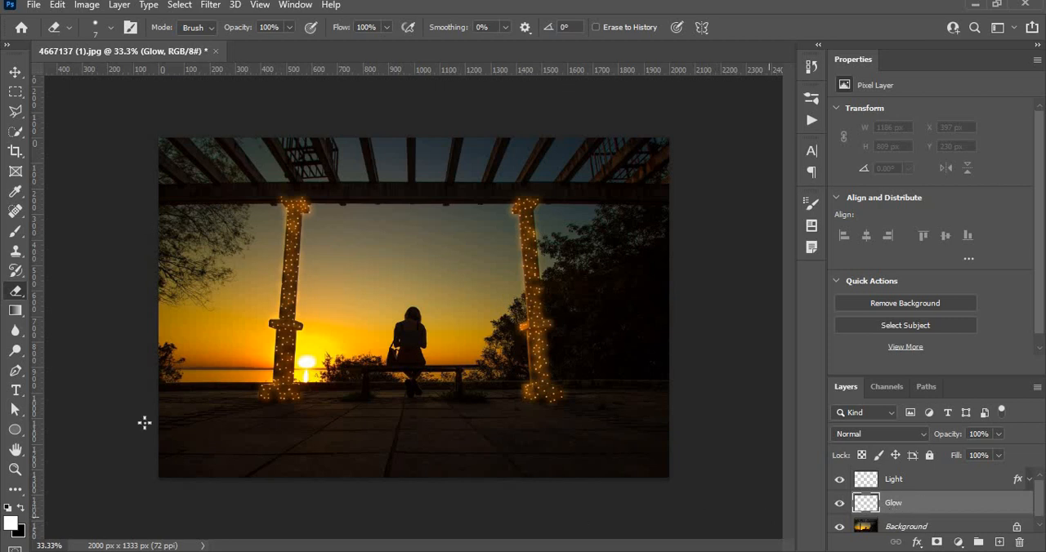
# Activate the Brush tool and set the foreground color to the copied orange code
pyautogui.click(24, 231)
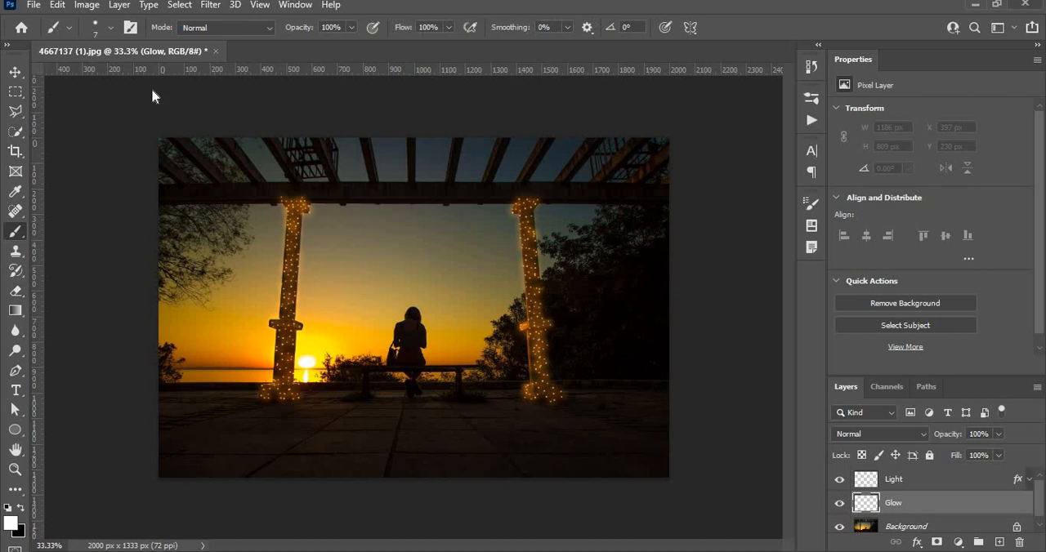
pyautogui.click(11, 524)
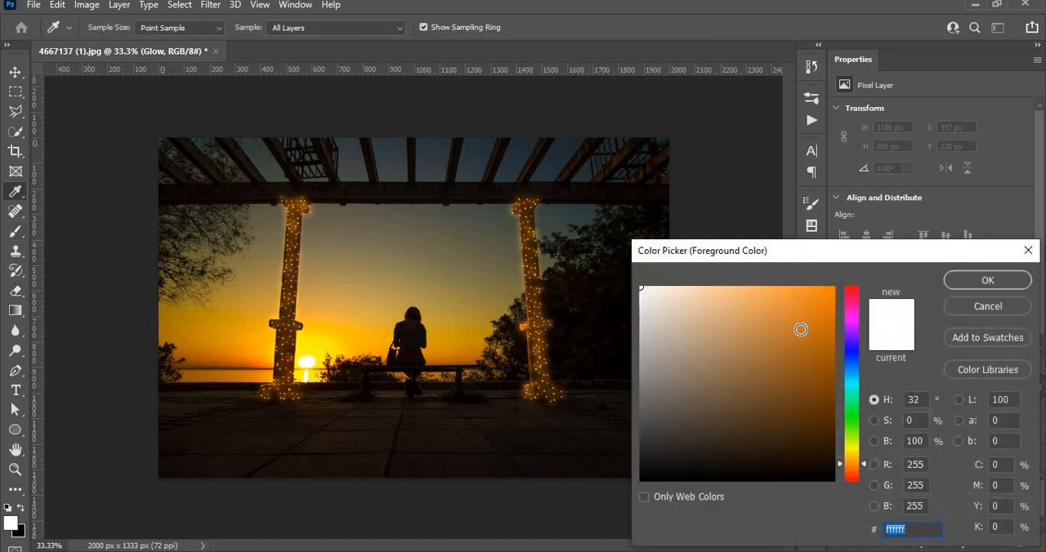
pyautogui.write('ff8600')
pyautogui.click(988, 281)
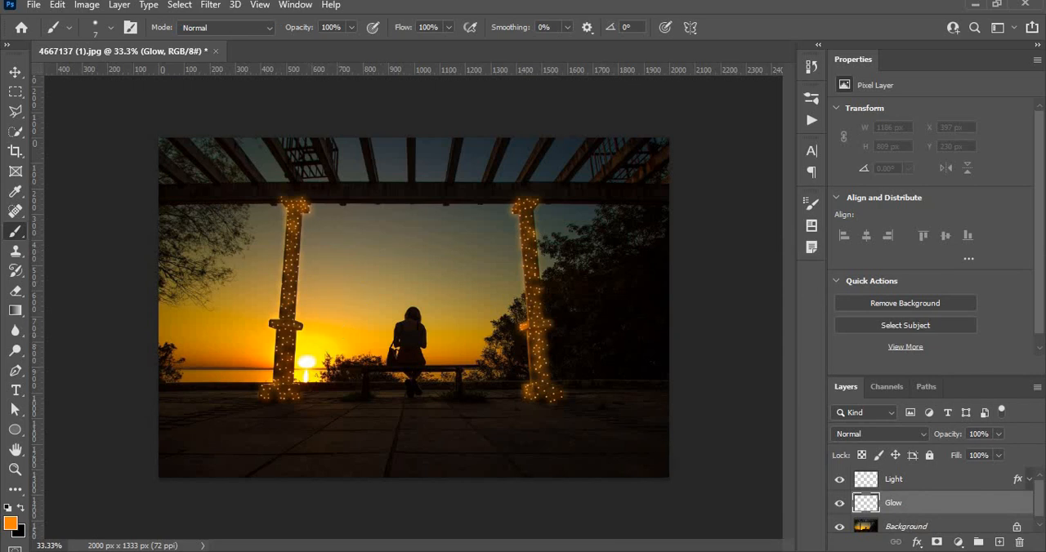
pyautogui.click(62, 28)
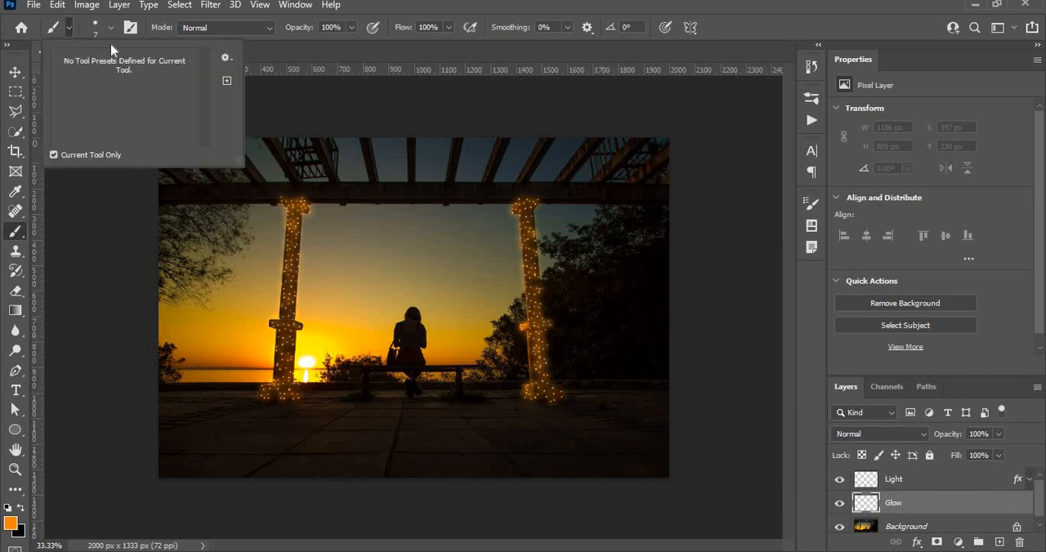
pyautogui.click(111, 28)
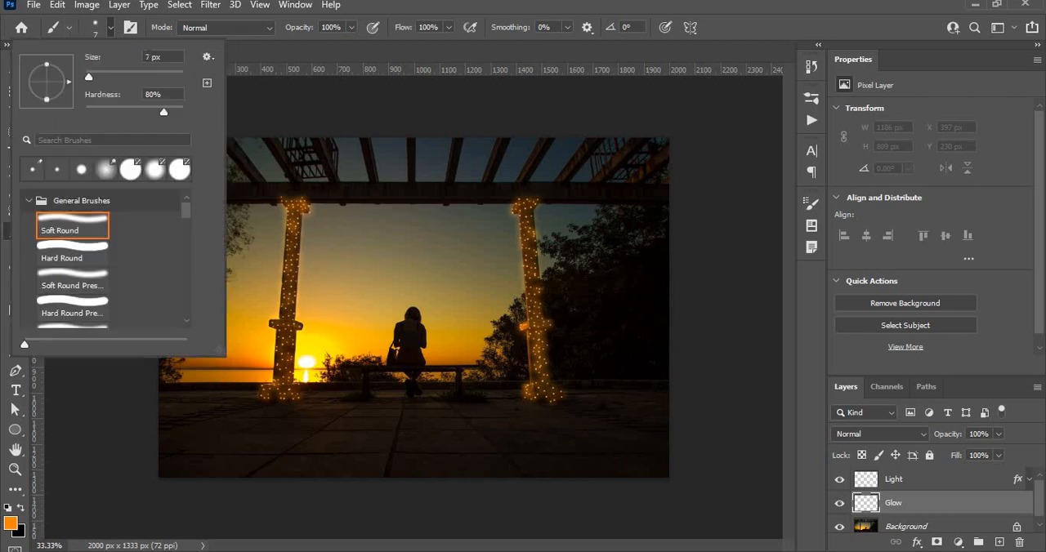
pyautogui.click(208, 58)
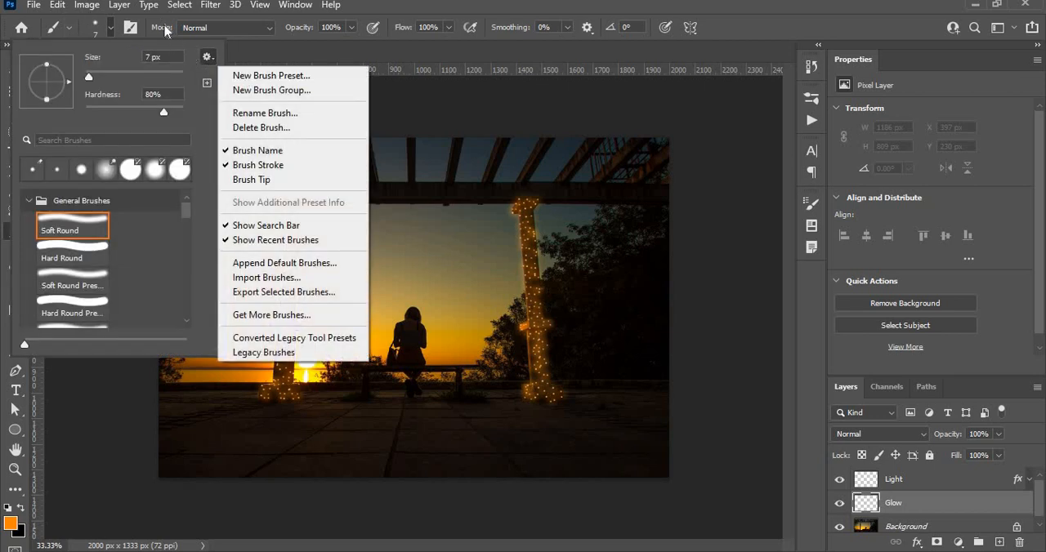
pyautogui.click(128, 29)
# Turn off Shape Dynamics and Scattering in the brush settings
pyautogui.click(128, 29)
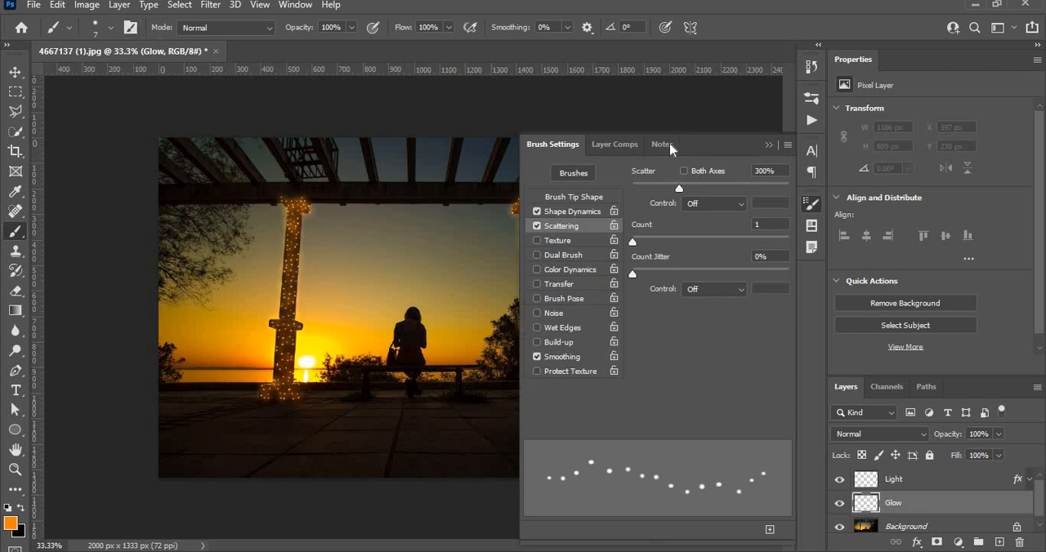
pyautogui.click(537, 211)
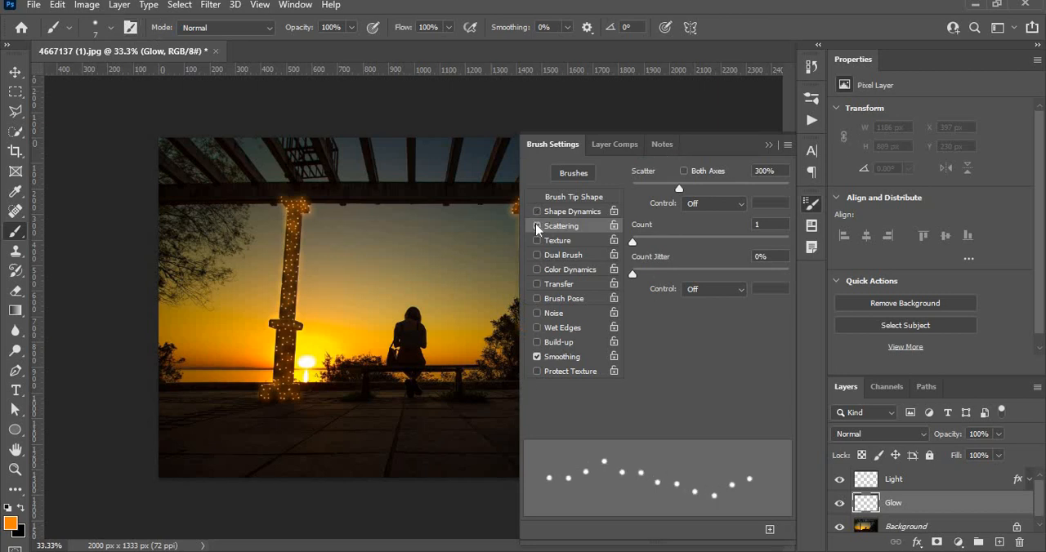
pyautogui.click(537, 226)
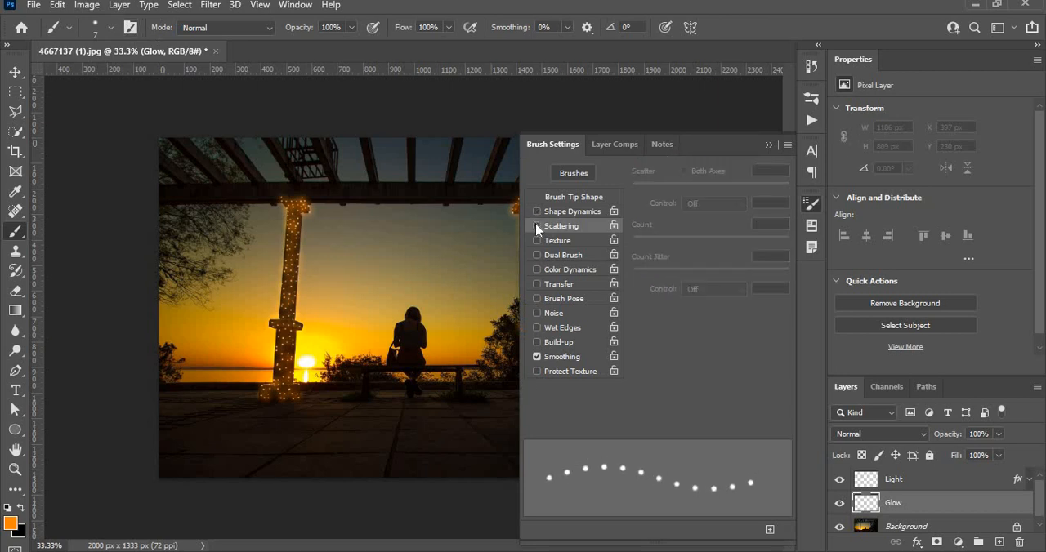
# Set the brush tip to 0% hardness and 25% spacing, and close the brush settings
pyautogui.click(572, 196)
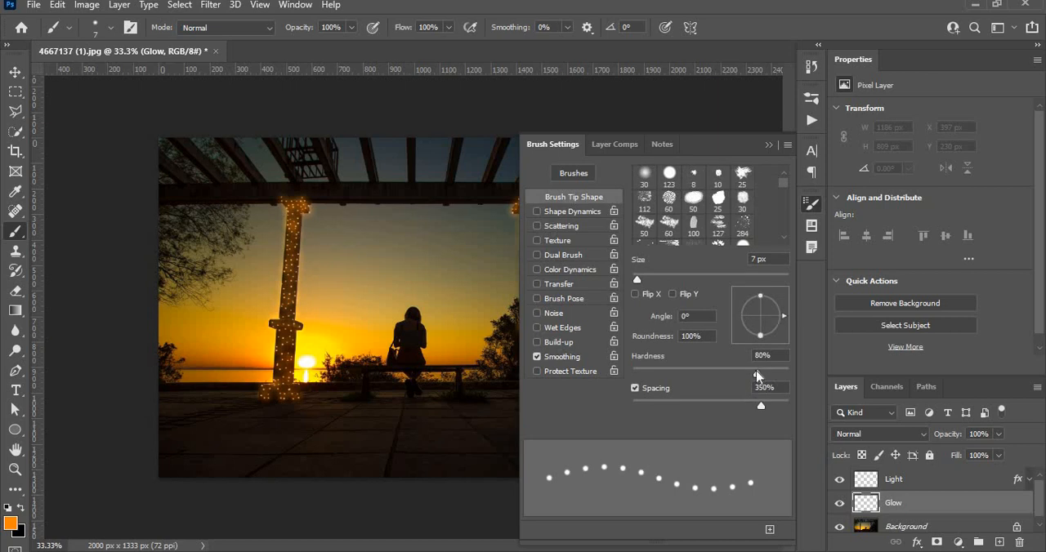
pyautogui.moveTo(757, 367); pyautogui.dragTo(525, 364)
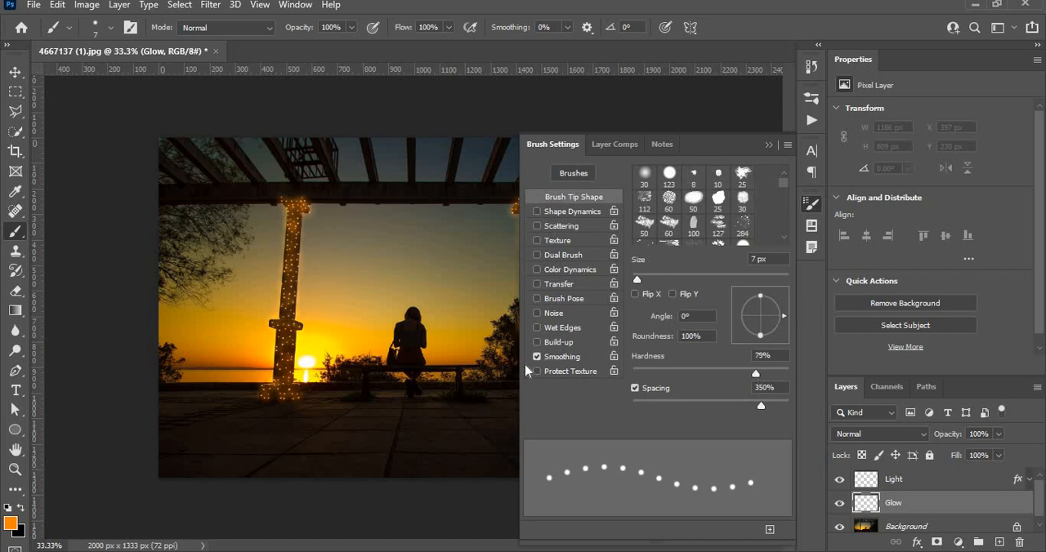
pyautogui.click(771, 387)
pyautogui.write('23')
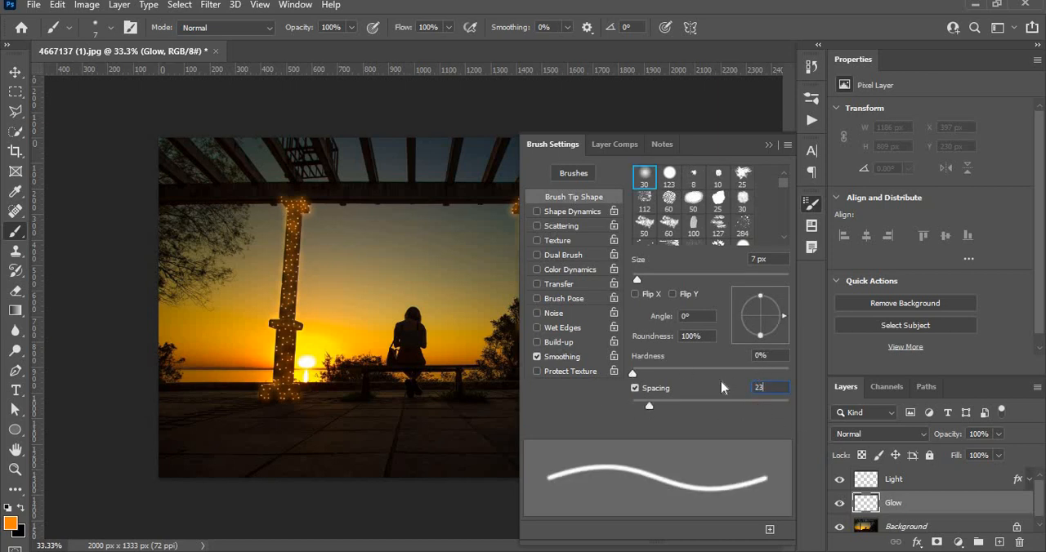
pyautogui.press('BackSpace')
pyautogui.write('5')
pyautogui.press('Return')
pyautogui.click(768, 145)
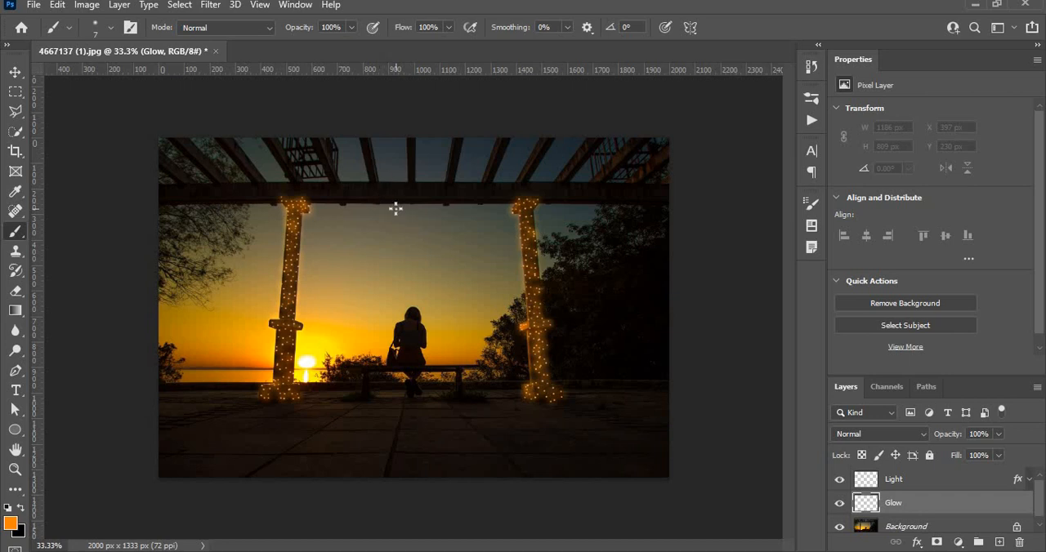
# Paint a winding orange line connecting the dots on the left pillar's cap and uppermost shaft, on the Glow layer
pyautogui.hotkey('ctrl', '+')
pyautogui.hotkey('ctrl', '+')
pyautogui.hotkey('ctrl', '+')
pyautogui.hotkey('ctrl', '+')
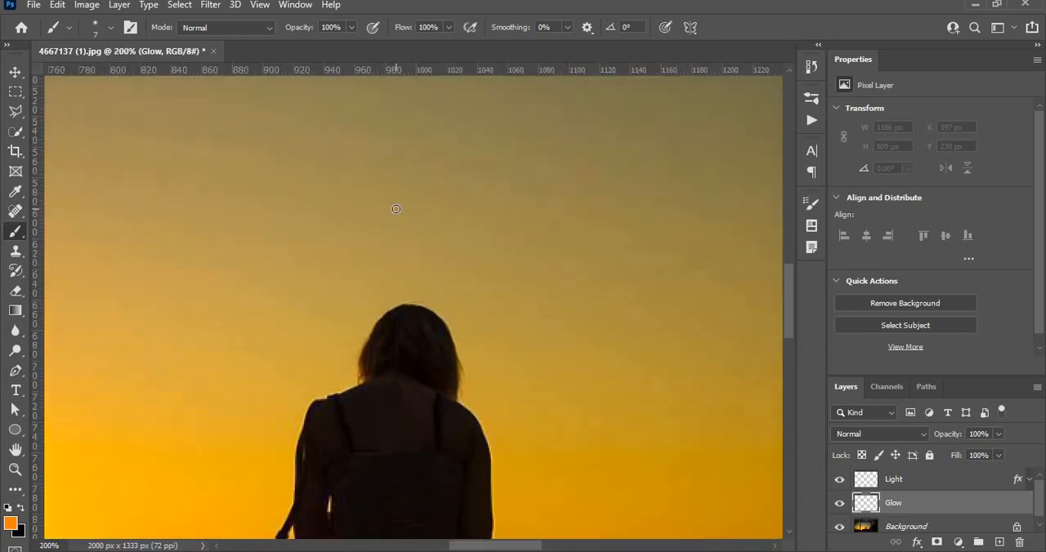
pyautogui.press('space')
pyautogui.moveTo(231, 110); pyautogui.dragTo(597, 376)
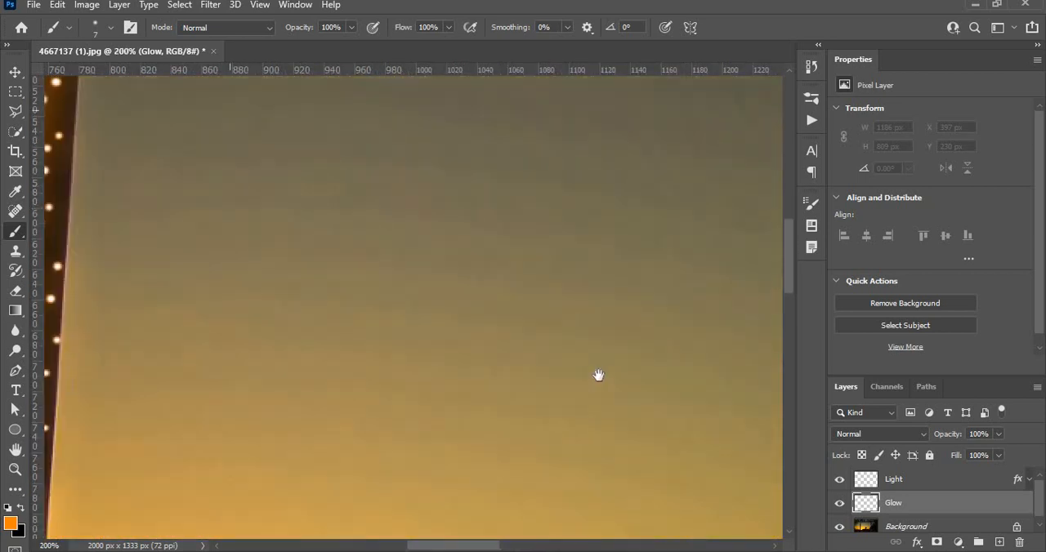
pyautogui.moveTo(483, 322); pyautogui.dragTo(477, 276)
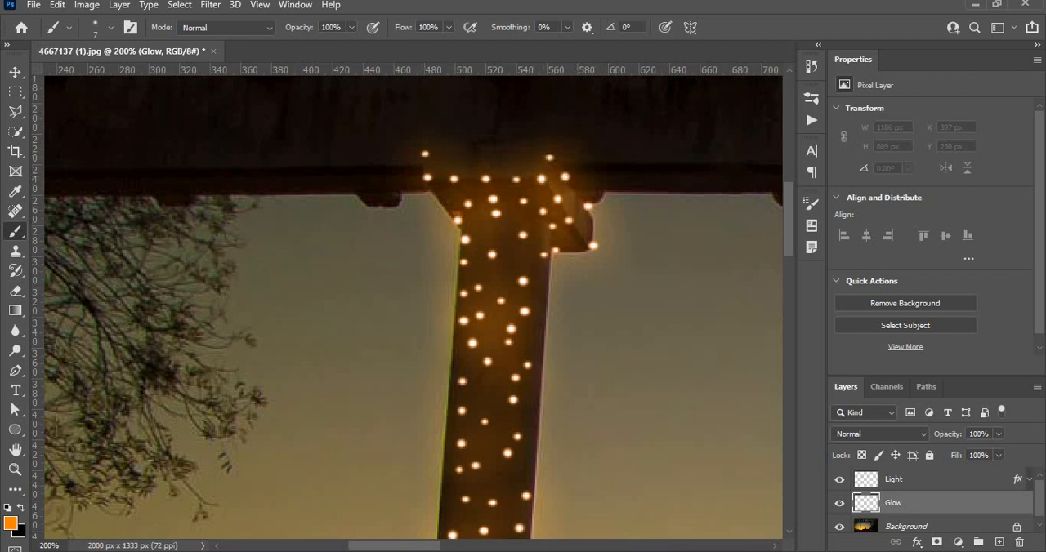
pyautogui.click(424, 155)
pyautogui.moveTo(426, 172)
pyautogui.mouseDown()
pyautogui.moveTo(538, 179)
pyautogui.moveTo(550, 162)
pyautogui.moveTo(561, 168)
pyautogui.moveTo(560, 204)
pyautogui.moveTo(577, 216)
pyautogui.moveTo(588, 209)
pyautogui.moveTo(592, 244)
pyautogui.moveTo(504, 201)
pyautogui.moveTo(482, 200)
pyautogui.moveTo(455, 221)
pyautogui.moveTo(490, 217)
pyautogui.moveTo(552, 251)
pyautogui.moveTo(491, 251)
pyautogui.moveTo(466, 235)
pyautogui.moveTo(463, 254)
pyautogui.moveTo(532, 285)
pyautogui.moveTo(467, 294)
pyautogui.moveTo(525, 310)
pyautogui.moveTo(508, 340)
pyautogui.moveTo(477, 313)
pyautogui.moveTo(464, 319)
pyautogui.moveTo(488, 362)
pyautogui.moveTo(517, 378)
pyautogui.moveTo(514, 399)
pyautogui.moveTo(461, 384)
pyautogui.moveTo(485, 427)
pyautogui.moveTo(515, 431)
pyautogui.moveTo(507, 451)
pyautogui.moveTo(462, 442)
pyautogui.moveTo(456, 462)
pyautogui.moveTo(472, 468)
pyautogui.mouseUp()
# Continue the winding orange line from dot to dot down the left pillar's shaft to the middle collar
pyautogui.scroll(-3, 512, 189)
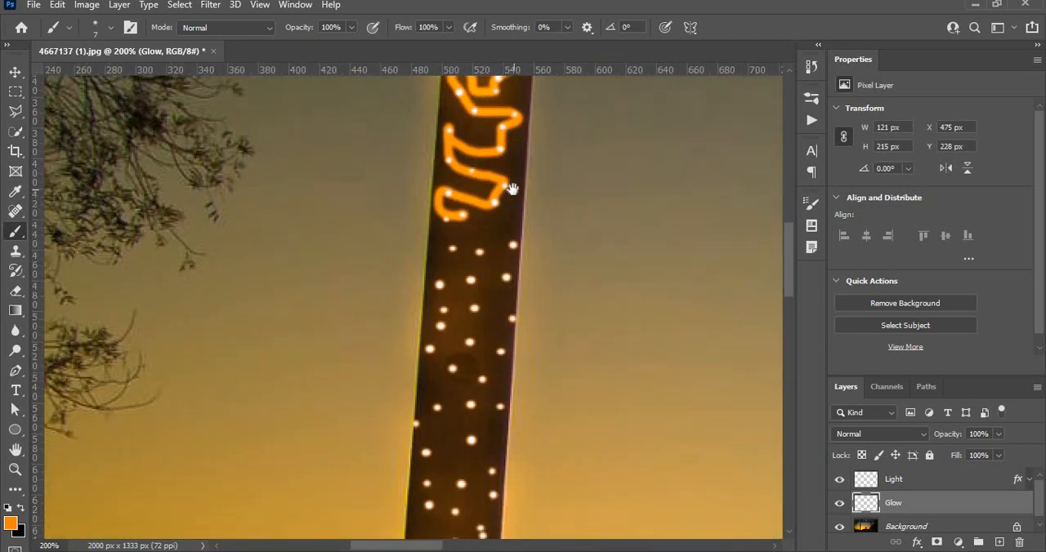
pyautogui.moveTo(473, 213)
pyautogui.mouseDown()
pyautogui.moveTo(447, 252)
pyautogui.moveTo(509, 244)
pyautogui.moveTo(517, 261)
pyautogui.moveTo(439, 287)
pyautogui.moveTo(460, 308)
pyautogui.moveTo(509, 319)
pyautogui.moveTo(502, 348)
pyautogui.moveTo(446, 330)
pyautogui.moveTo(433, 338)
pyautogui.moveTo(439, 364)
pyautogui.moveTo(481, 380)
pyautogui.moveTo(500, 403)
pyautogui.moveTo(415, 425)
pyautogui.mouseUp()
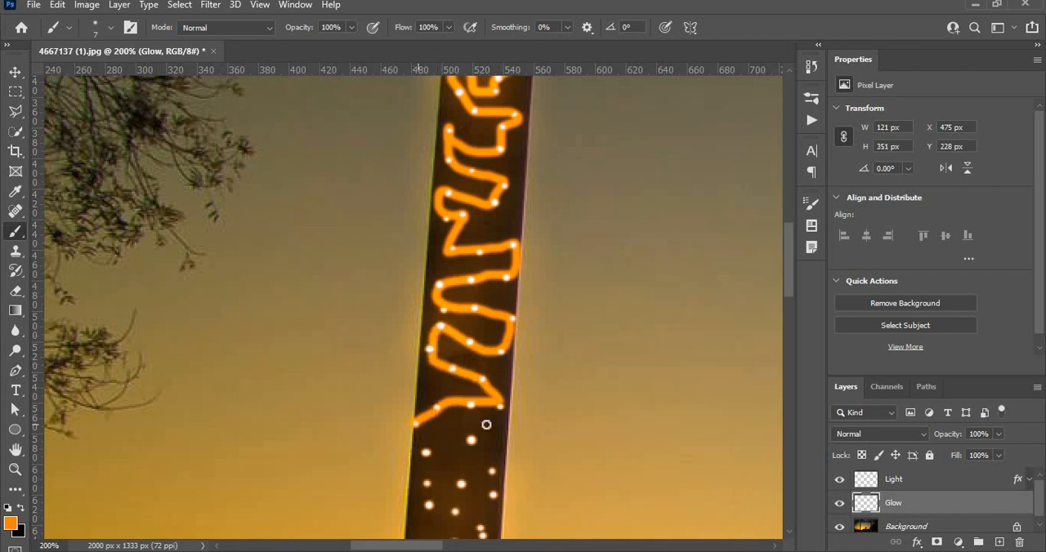
pyautogui.moveTo(476, 408); pyautogui.dragTo(472, 241)
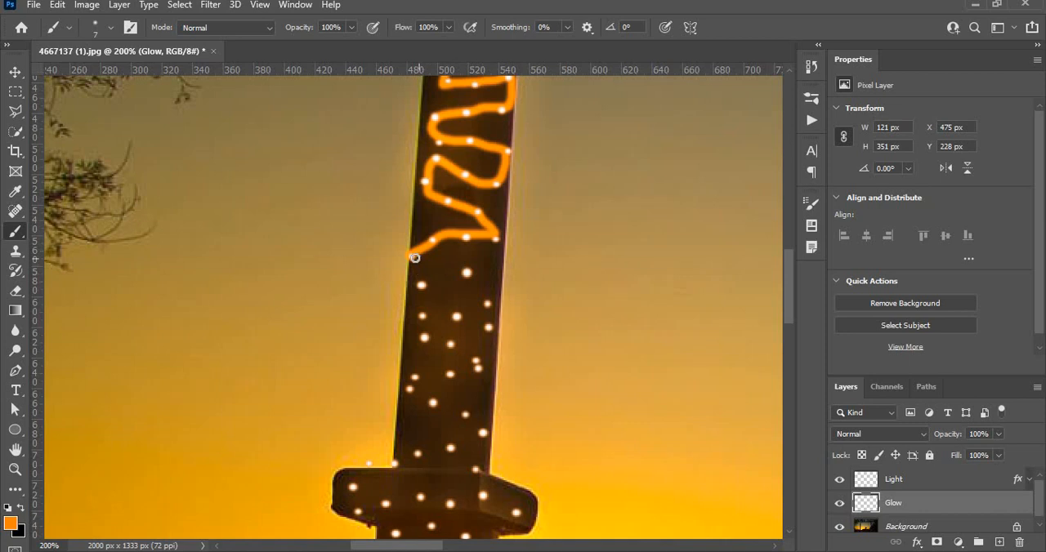
pyautogui.moveTo(418, 274)
pyautogui.mouseDown()
pyautogui.moveTo(468, 274)
pyautogui.moveTo(481, 285)
pyautogui.moveTo(493, 332)
pyautogui.moveTo(458, 317)
pyautogui.moveTo(423, 318)
pyautogui.moveTo(425, 337)
pyautogui.moveTo(481, 363)
pyautogui.moveTo(433, 401)
pyautogui.mouseUp()
pyautogui.moveTo(479, 429); pyautogui.dragTo(389, 462)
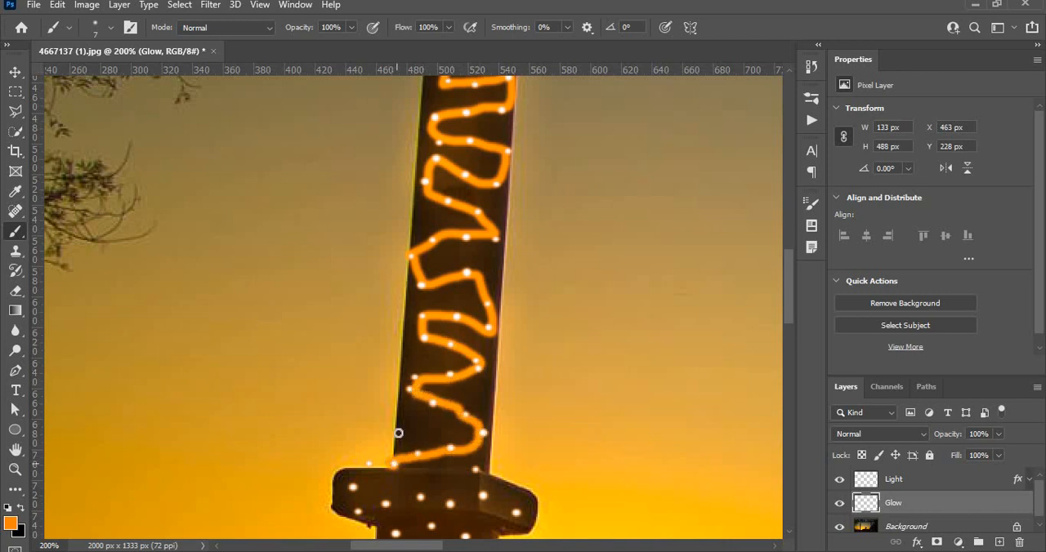
# Connect the dots across the left pillar's collar and down its lower shaft with the orange line
pyautogui.moveTo(414, 350); pyautogui.dragTo(419, 235)
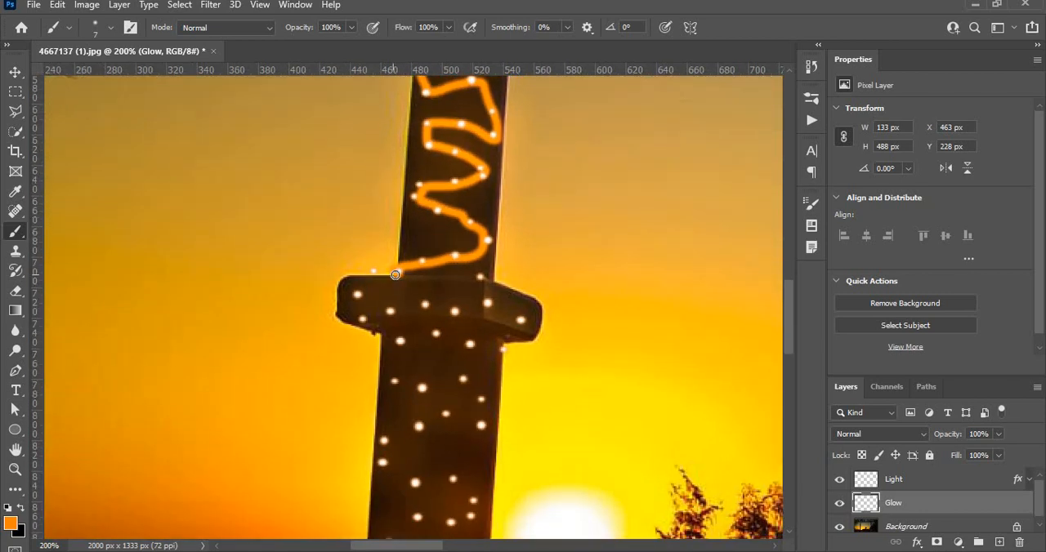
pyautogui.moveTo(395, 274)
pyautogui.mouseDown()
pyautogui.moveTo(359, 294)
pyautogui.moveTo(366, 316)
pyautogui.moveTo(427, 305)
pyautogui.moveTo(465, 311)
pyautogui.moveTo(483, 299)
pyautogui.moveTo(484, 279)
pyautogui.moveTo(525, 324)
pyautogui.moveTo(488, 309)
pyautogui.moveTo(502, 348)
pyautogui.moveTo(424, 336)
pyautogui.moveTo(402, 349)
pyautogui.moveTo(411, 382)
pyautogui.moveTo(457, 379)
pyautogui.moveTo(483, 397)
pyautogui.moveTo(479, 420)
pyautogui.moveTo(432, 416)
pyautogui.moveTo(496, 426)
pyautogui.moveTo(493, 303)
pyautogui.mouseUp()
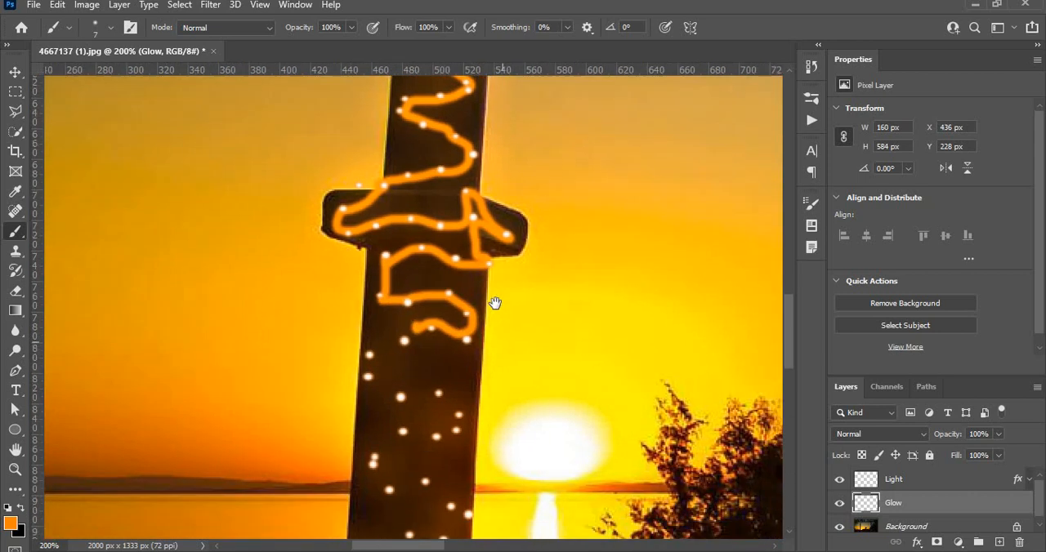
pyautogui.moveTo(401, 308)
pyautogui.mouseDown()
pyautogui.moveTo(369, 311)
pyautogui.moveTo(361, 347)
pyautogui.moveTo(443, 364)
pyautogui.moveTo(454, 378)
pyautogui.moveTo(442, 400)
pyautogui.moveTo(387, 399)
pyautogui.moveTo(369, 434)
pyautogui.moveTo(397, 456)
pyautogui.moveTo(420, 443)
pyautogui.moveTo(463, 478)
pyautogui.moveTo(436, 521)
pyautogui.moveTo(401, 497)
pyautogui.moveTo(347, 518)
pyautogui.mouseUp()
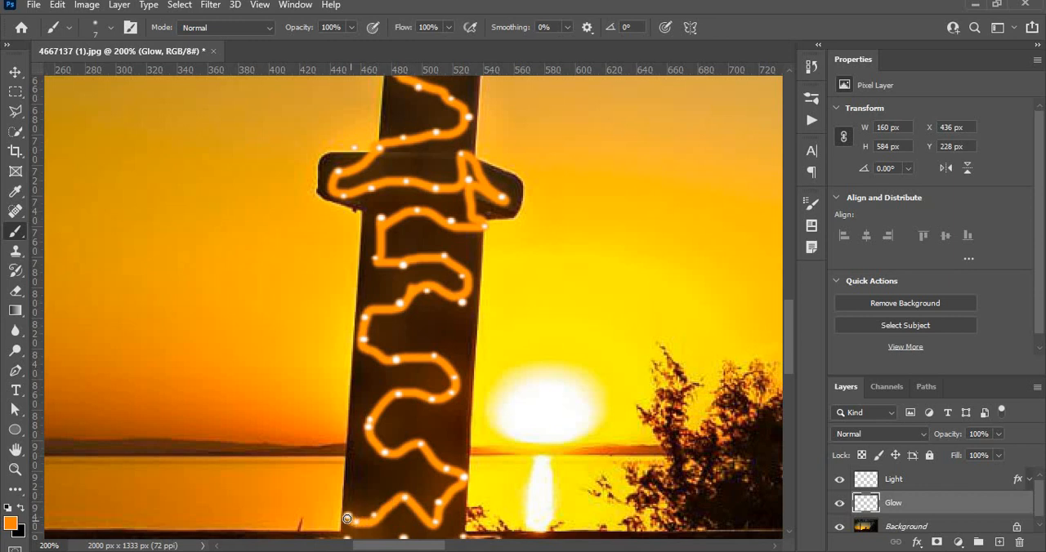
# Link the dots around the base block of the left pillar with the orange line
pyautogui.moveTo(417, 406)
pyautogui.mouseDown()
pyautogui.moveTo(430, 250)
pyautogui.moveTo(402, 305)
pyautogui.mouseUp()
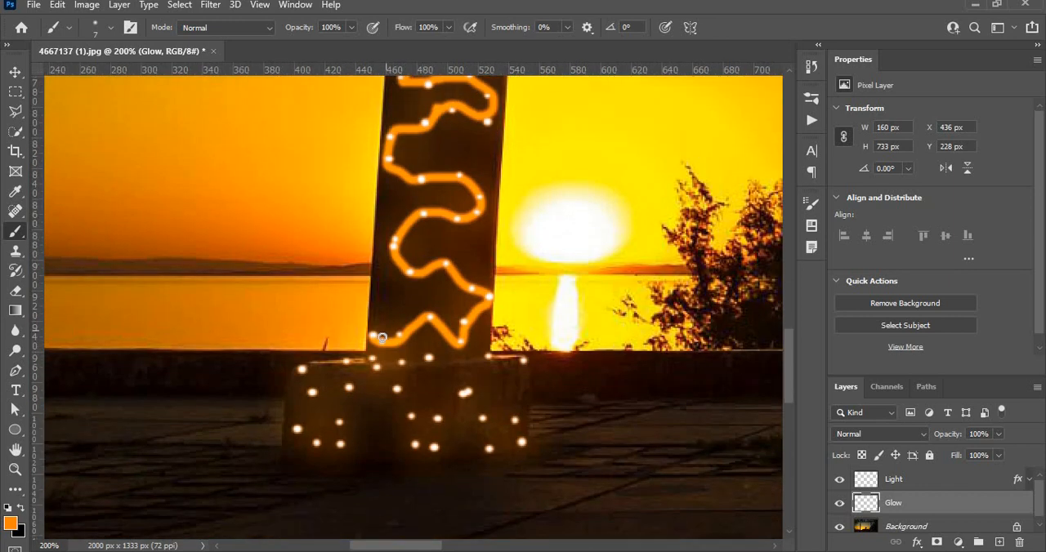
pyautogui.click(371, 335)
pyautogui.click(371, 359)
pyautogui.moveTo(376, 370)
pyautogui.mouseDown()
pyautogui.moveTo(526, 360)
pyautogui.moveTo(524, 450)
pyautogui.moveTo(503, 453)
pyautogui.moveTo(481, 432)
pyautogui.moveTo(467, 388)
pyautogui.moveTo(425, 449)
pyautogui.moveTo(406, 399)
pyautogui.moveTo(374, 384)
pyautogui.moveTo(353, 385)
pyautogui.moveTo(337, 442)
pyautogui.moveTo(318, 446)
pyautogui.moveTo(300, 418)
pyautogui.moveTo(301, 371)
pyautogui.moveTo(345, 362)
pyautogui.mouseUp()
# Paint a winding orange line connecting the dots on the right pillar's cap and the top of its shaft
pyautogui.moveTo(663, 354); pyautogui.dragTo(467, 419)
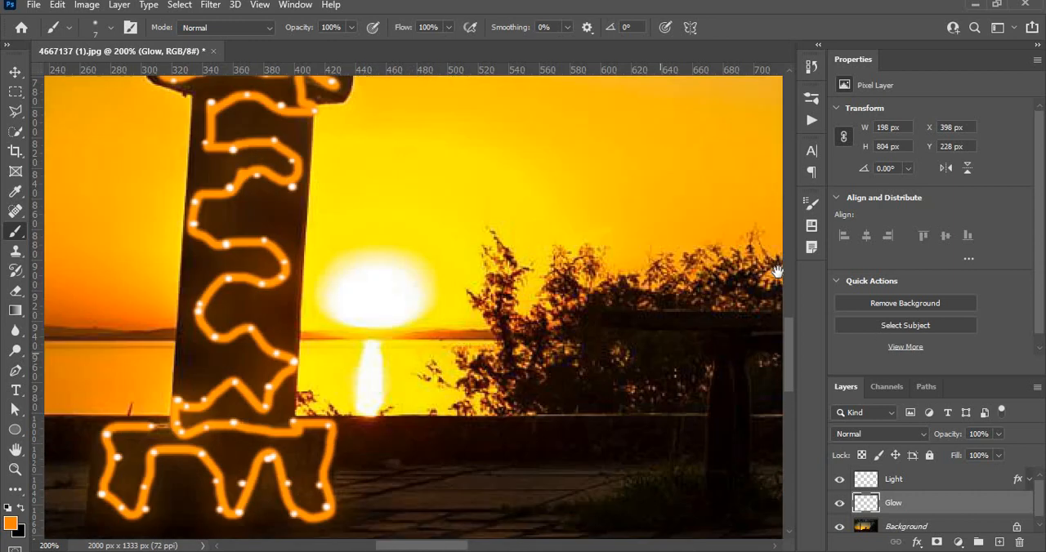
pyautogui.moveTo(777, 273); pyautogui.dragTo(455, 413)
pyautogui.moveTo(716, 147); pyautogui.dragTo(467, 346)
pyautogui.moveTo(760, 266); pyautogui.dragTo(396, 363)
pyautogui.moveTo(724, 318); pyautogui.dragTo(627, 342)
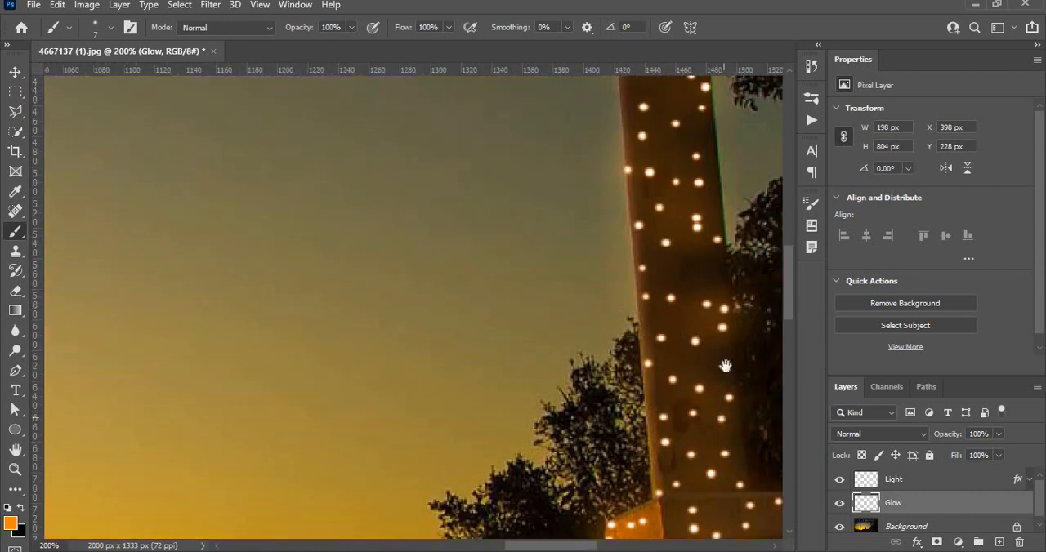
pyautogui.moveTo(733, 236); pyautogui.dragTo(517, 378)
pyautogui.moveTo(696, 331); pyautogui.dragTo(725, 535)
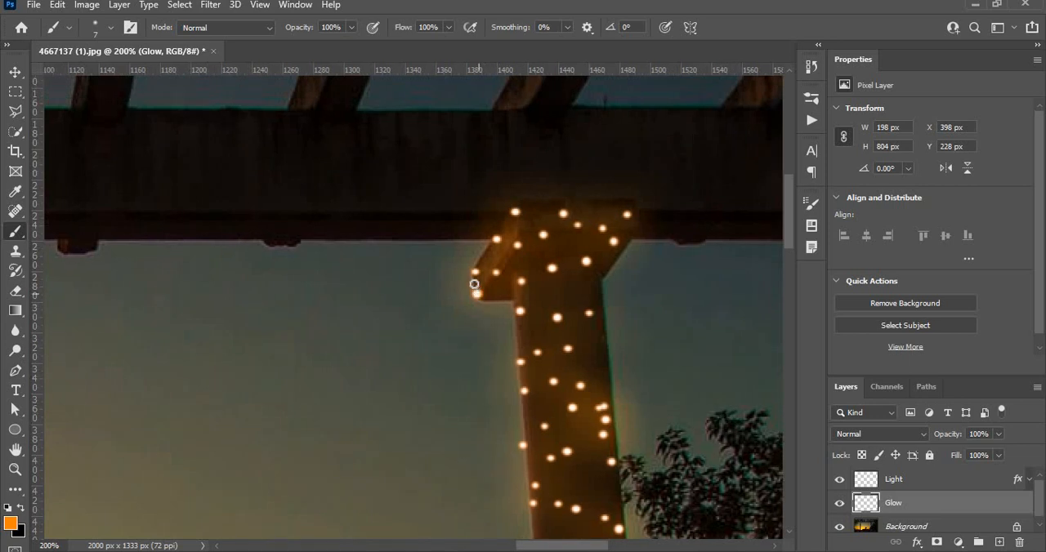
pyautogui.moveTo(476, 273)
pyautogui.mouseDown()
pyautogui.moveTo(498, 240)
pyautogui.moveTo(517, 247)
pyautogui.moveTo(514, 214)
pyautogui.moveTo(536, 235)
pyautogui.moveTo(561, 216)
pyautogui.moveTo(612, 240)
pyautogui.moveTo(626, 213)
pyautogui.moveTo(596, 258)
pyautogui.moveTo(523, 277)
pyautogui.moveTo(520, 311)
pyautogui.moveTo(595, 319)
pyautogui.moveTo(575, 343)
pyautogui.moveTo(522, 363)
pyautogui.moveTo(525, 389)
pyautogui.moveTo(581, 389)
pyautogui.moveTo(527, 456)
pyautogui.moveTo(586, 442)
pyautogui.moveTo(607, 406)
pyautogui.moveTo(605, 464)
pyautogui.moveTo(613, 461)
pyautogui.moveTo(537, 488)
pyautogui.moveTo(534, 502)
pyautogui.moveTo(586, 510)
pyautogui.mouseUp()
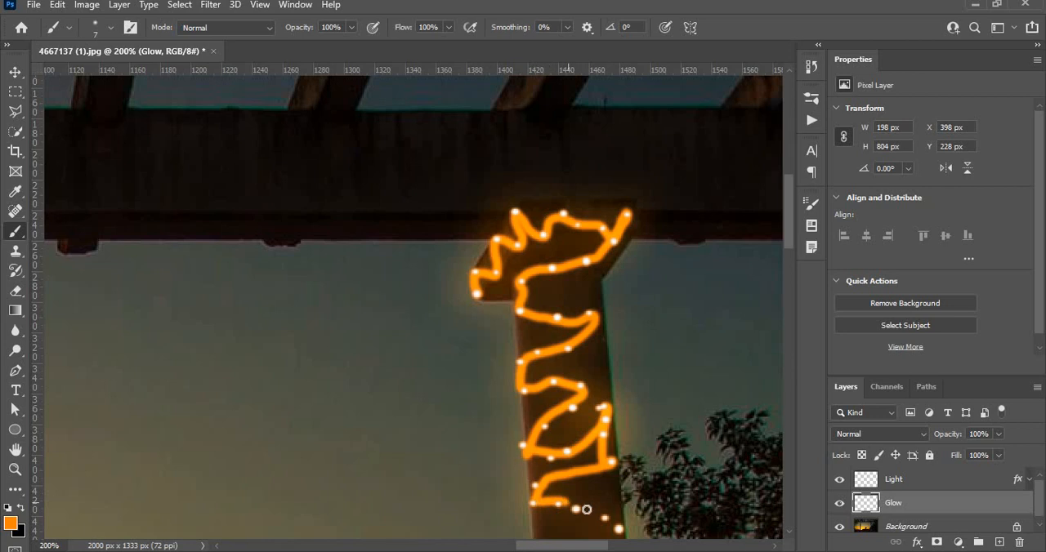
# Wind the orange line from dot to dot down the right pillar's upper shaft, undoing the stray straight stroke across it
pyautogui.scroll(-5, 580, 280)
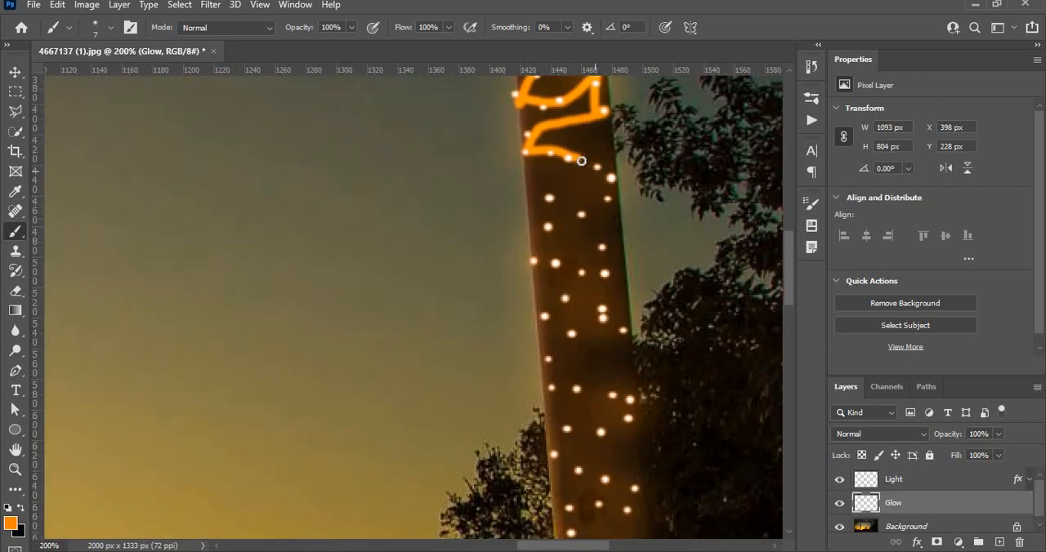
pyautogui.moveTo(579, 161)
pyautogui.mouseDown()
pyautogui.moveTo(605, 165)
pyautogui.moveTo(611, 189)
pyautogui.moveTo(587, 217)
pyautogui.moveTo(567, 198)
pyautogui.moveTo(540, 210)
pyautogui.moveTo(536, 261)
pyautogui.moveTo(611, 277)
pyautogui.moveTo(622, 330)
pyautogui.moveTo(585, 305)
pyautogui.moveTo(556, 307)
pyautogui.moveTo(546, 319)
pyautogui.moveTo(567, 334)
pyautogui.moveTo(549, 379)
pyautogui.moveTo(627, 399)
pyautogui.moveTo(629, 417)
pyautogui.moveTo(571, 432)
pyautogui.moveTo(557, 448)
pyautogui.moveTo(580, 472)
pyautogui.moveTo(635, 489)
pyautogui.moveTo(589, 231)
pyautogui.moveTo(579, 58)
pyautogui.moveTo(596, 85)
pyautogui.mouseUp()
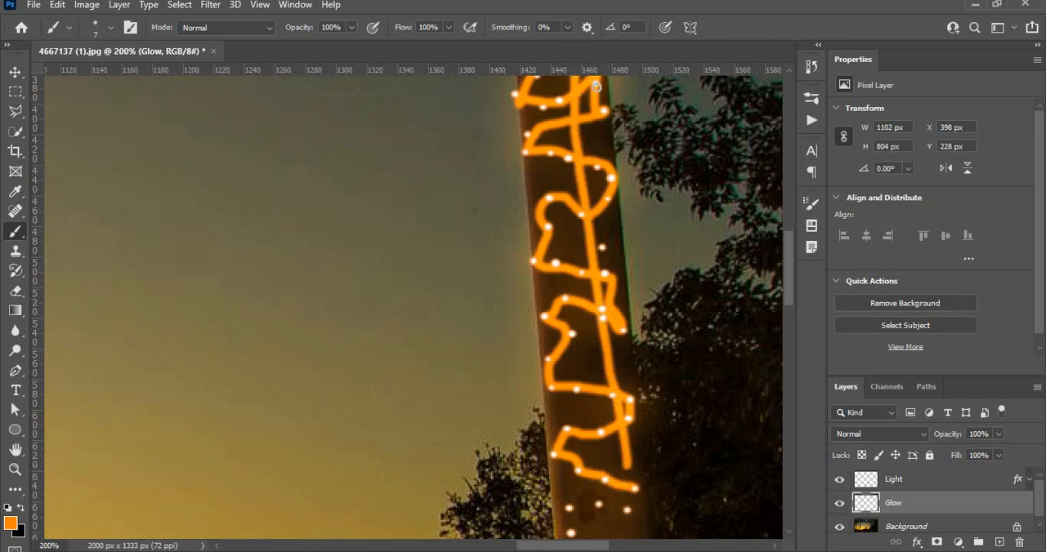
pyautogui.hotkey('ctrl', 'z')
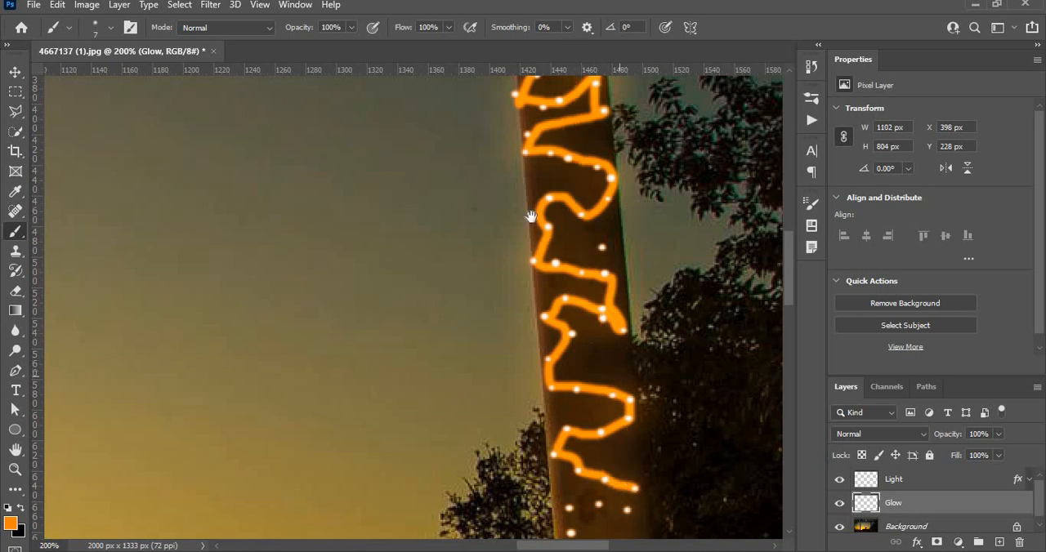
# Continue the orange line across the right pillar's collar, down its lower shaft and around the dots on its base
pyautogui.moveTo(606, 361); pyautogui.dragTo(483, 30)
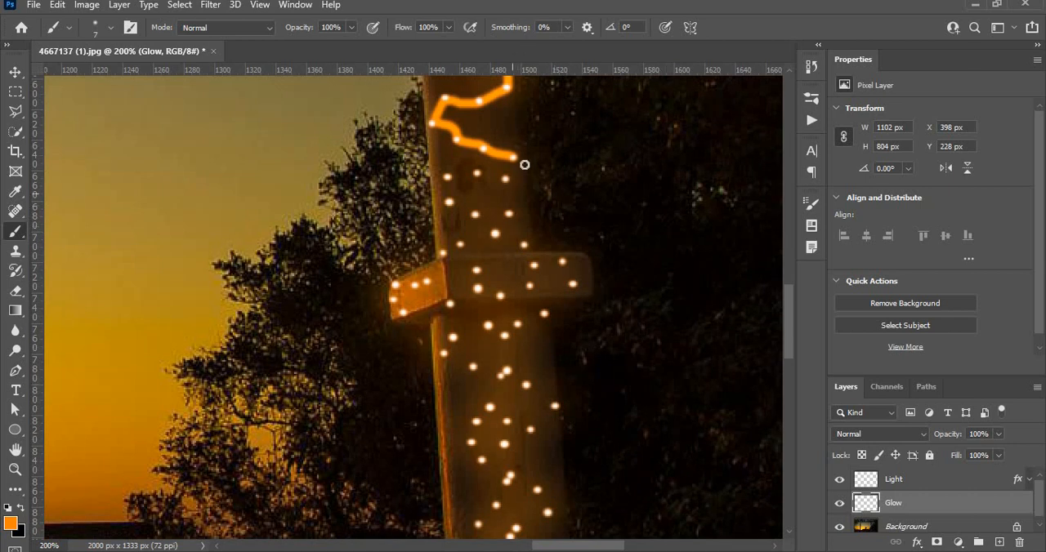
pyautogui.moveTo(514, 156)
pyautogui.mouseDown()
pyautogui.moveTo(448, 177)
pyautogui.moveTo(447, 193)
pyautogui.moveTo(490, 228)
pyautogui.moveTo(504, 231)
pyautogui.moveTo(512, 217)
pyautogui.moveTo(525, 246)
pyautogui.moveTo(451, 251)
pyautogui.moveTo(388, 293)
pyautogui.moveTo(398, 314)
pyautogui.moveTo(467, 271)
pyautogui.moveTo(487, 306)
pyautogui.moveTo(544, 262)
pyautogui.moveTo(562, 266)
pyautogui.moveTo(571, 282)
pyautogui.moveTo(559, 302)
pyautogui.moveTo(516, 331)
pyautogui.moveTo(464, 331)
pyautogui.moveTo(444, 357)
pyautogui.moveTo(493, 376)
pyautogui.moveTo(515, 371)
pyautogui.moveTo(555, 403)
pyautogui.moveTo(540, 429)
pyautogui.moveTo(487, 409)
pyautogui.moveTo(477, 422)
pyautogui.moveTo(473, 452)
pyautogui.moveTo(507, 444)
pyautogui.moveTo(509, 483)
pyautogui.mouseUp()
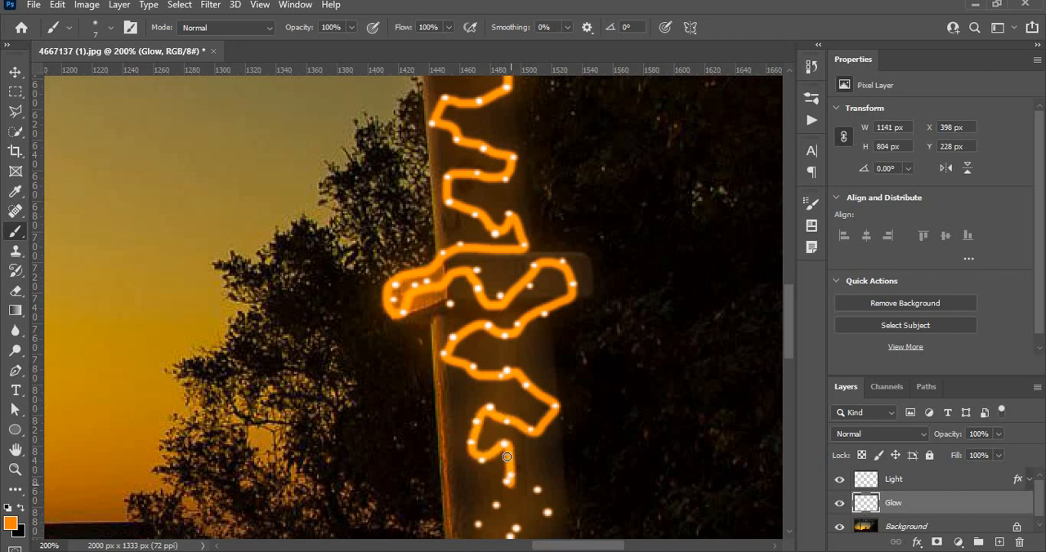
pyautogui.moveTo(501, 434); pyautogui.dragTo(500, 425)
pyautogui.hotkey('ctrl', 'z')
pyautogui.moveTo(510, 472)
pyautogui.mouseDown()
pyautogui.moveTo(493, 217)
pyautogui.moveTo(533, 262)
pyautogui.moveTo(466, 308)
pyautogui.moveTo(477, 258)
pyautogui.moveTo(459, 279)
pyautogui.moveTo(462, 298)
pyautogui.moveTo(488, 323)
pyautogui.moveTo(539, 344)
pyautogui.moveTo(505, 375)
pyautogui.moveTo(410, 411)
pyautogui.moveTo(415, 451)
pyautogui.moveTo(425, 453)
pyautogui.moveTo(404, 480)
pyautogui.moveTo(457, 481)
pyautogui.moveTo(490, 415)
pyautogui.moveTo(512, 426)
pyautogui.moveTo(550, 490)
pyautogui.moveTo(576, 491)
pyautogui.moveTo(576, 421)
pyautogui.moveTo(536, 390)
pyautogui.moveTo(557, 390)
pyautogui.moveTo(615, 434)
pyautogui.moveTo(623, 474)
pyautogui.mouseUp()
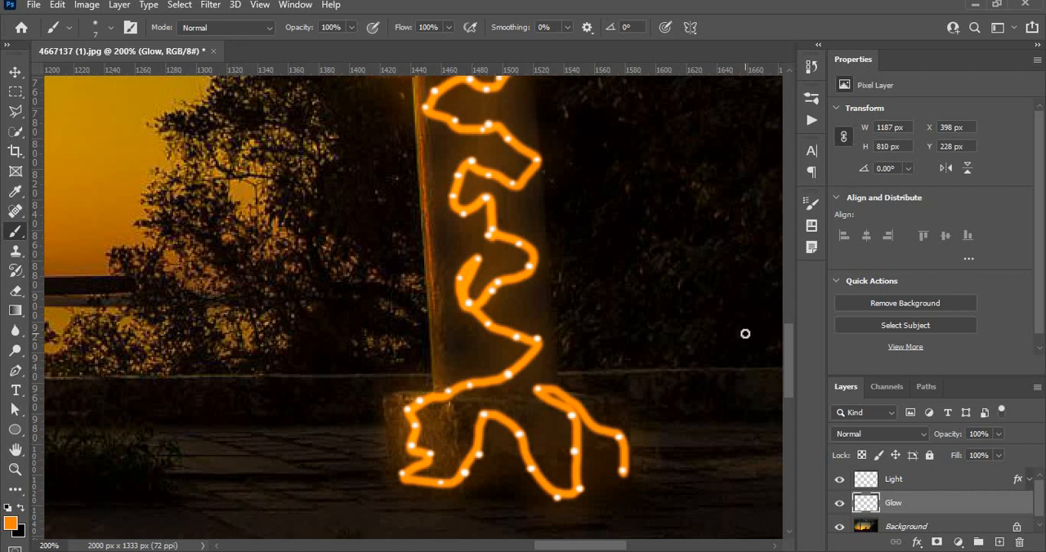
# Set the Glow layer's blend mode to Screen
pyautogui.hotkey('ctrl', '-')
pyautogui.hotkey('ctrl', '-')
pyautogui.hotkey('ctrl', '-')
pyautogui.hotkey('ctrl', '-')
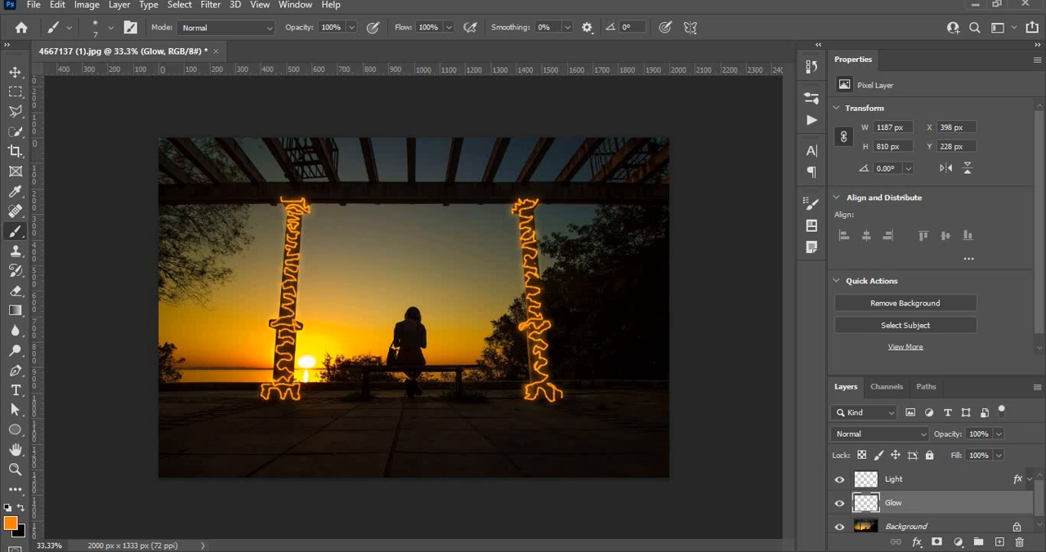
pyautogui.click(890, 434)
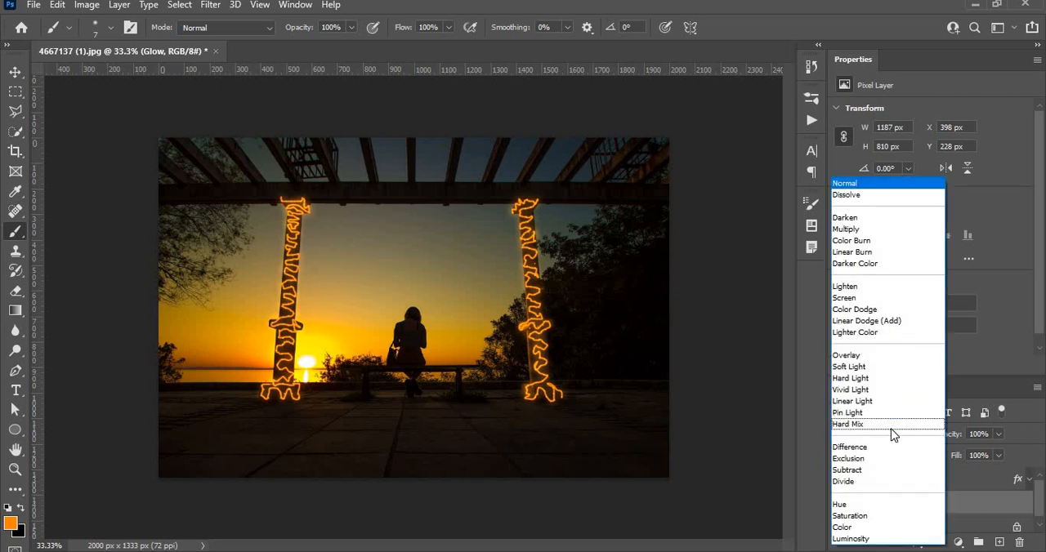
pyautogui.click(855, 298)
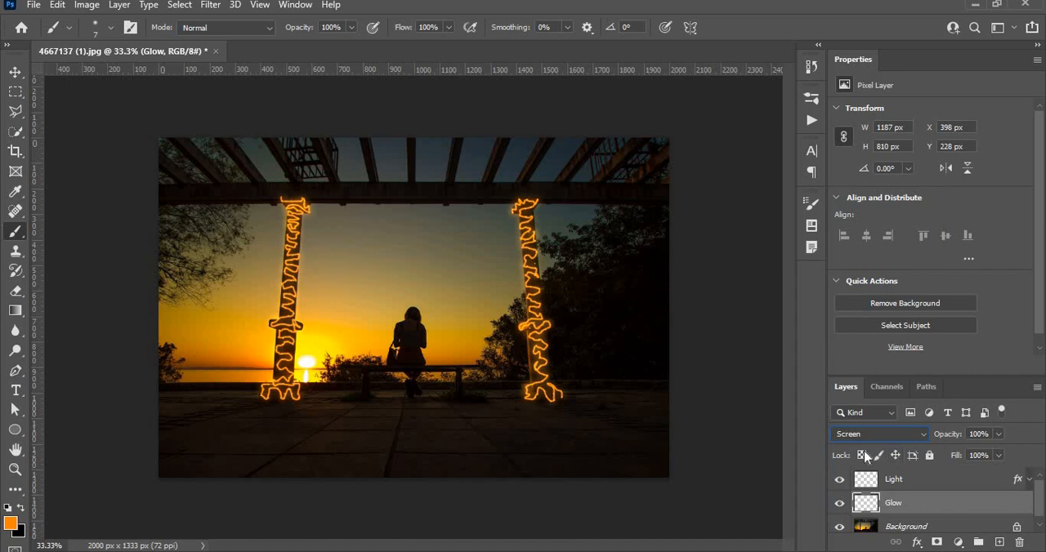
# In the Glow layer's blending options, raise the Blend If black point for the underlying layer to 176 and apply it
pyautogui.rightClick(926, 512)
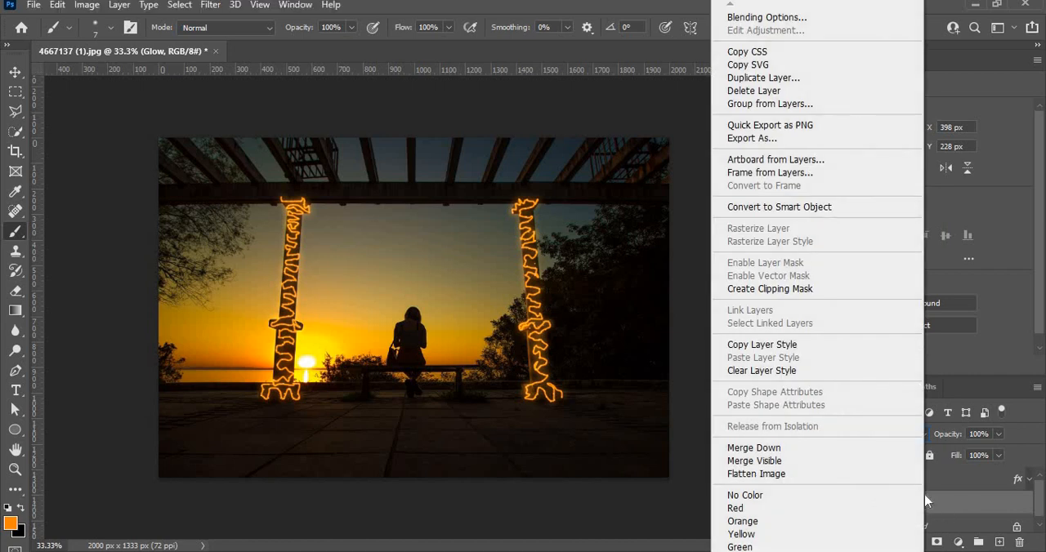
pyautogui.click(798, 20)
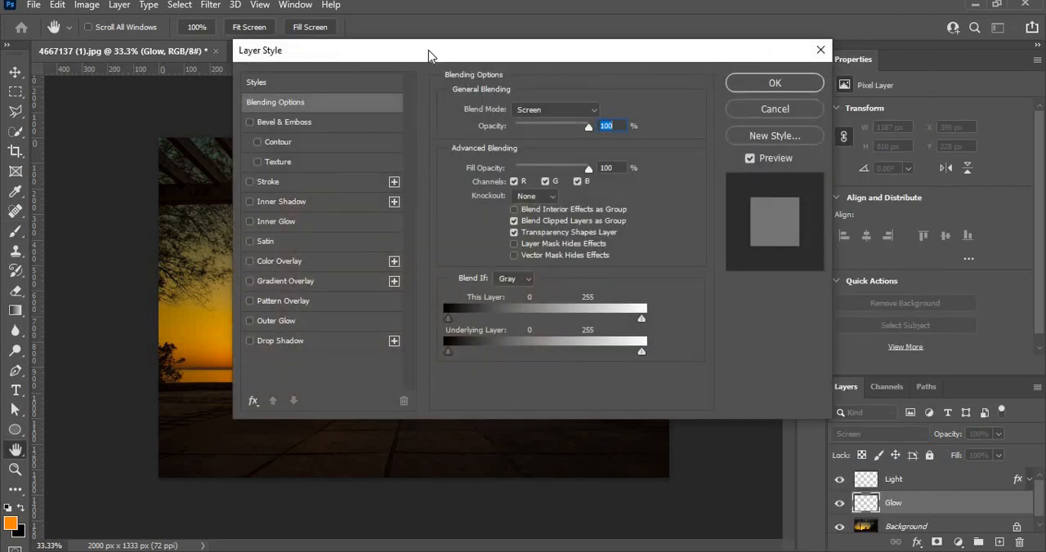
pyautogui.moveTo(430, 56); pyautogui.dragTo(744, 13)
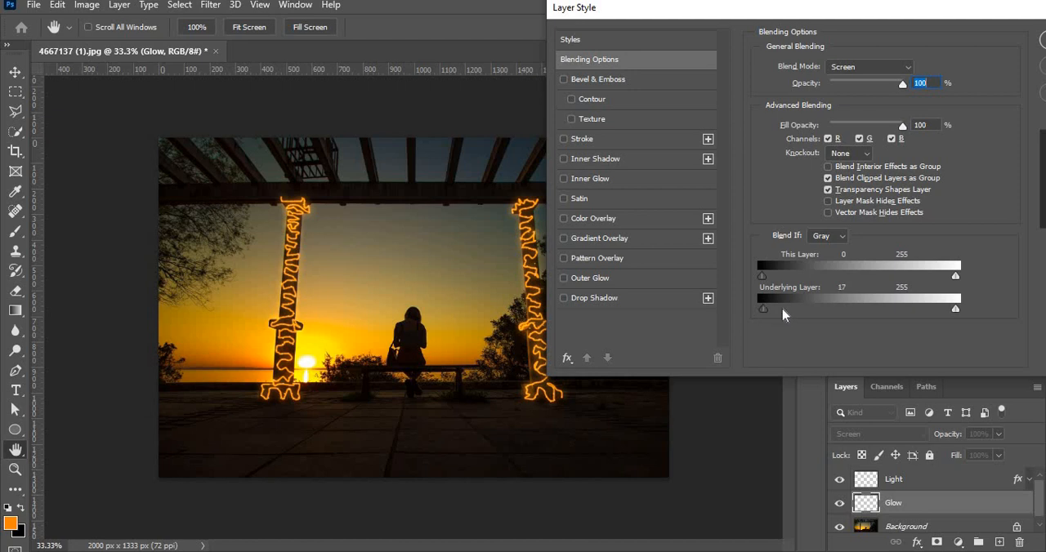
pyautogui.moveTo(783, 316); pyautogui.dragTo(789, 311)
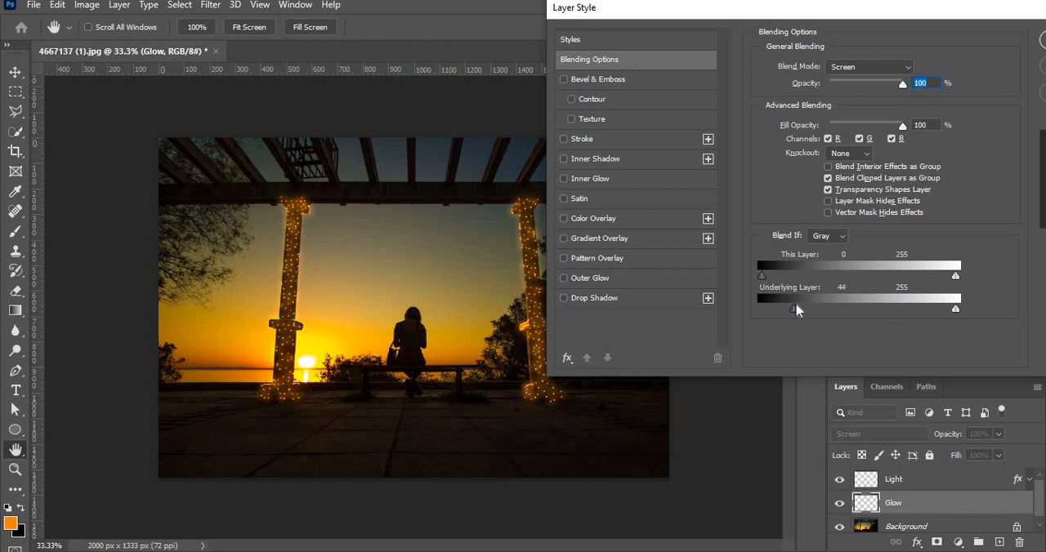
pyautogui.moveTo(804, 309); pyautogui.dragTo(812, 307)
pyautogui.moveTo(823, 307); pyautogui.dragTo(833, 308)
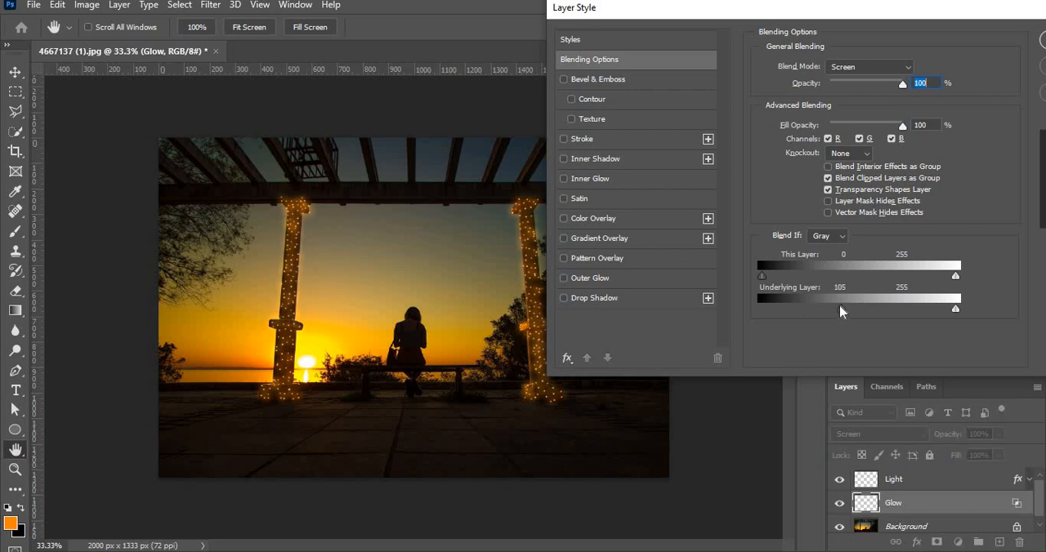
pyautogui.moveTo(862, 313)
pyautogui.mouseDown()
pyautogui.moveTo(934, 314)
pyautogui.moveTo(862, 317)
pyautogui.mouseUp()
pyautogui.moveTo(889, 315); pyautogui.dragTo(897, 316)
pyautogui.moveTo(833, 10); pyautogui.dragTo(112, 159)
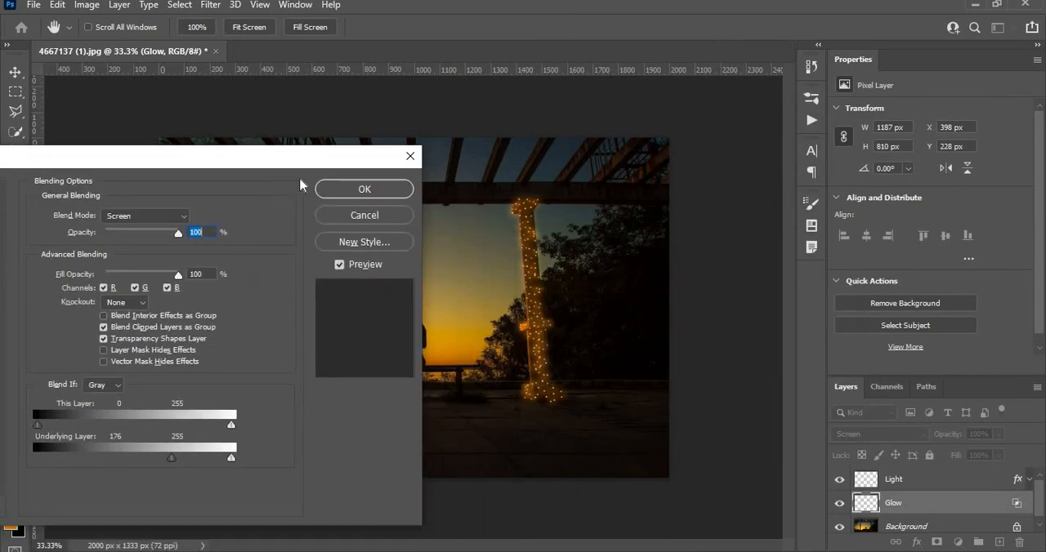
pyautogui.click(365, 189)
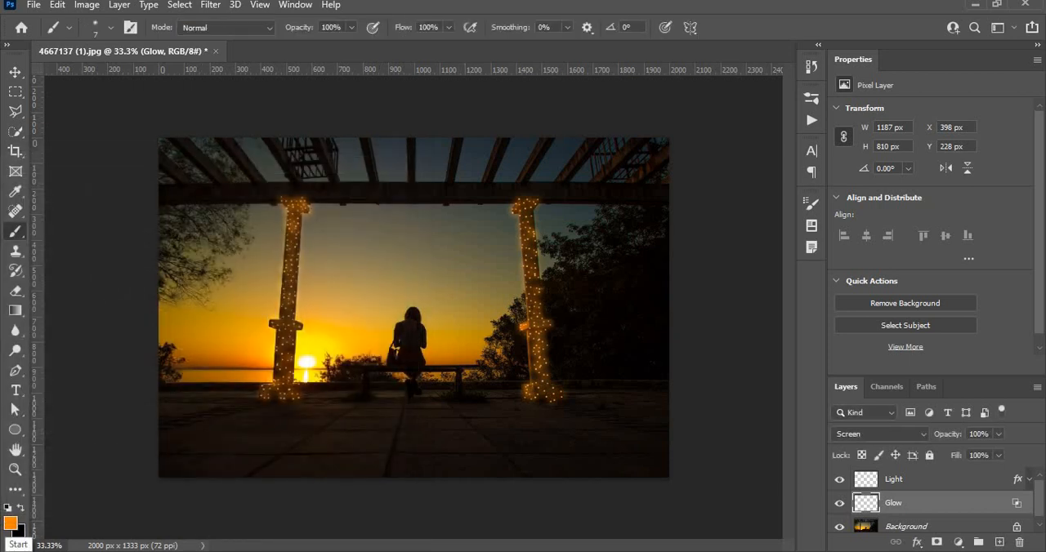
# Convert the Light layer to a smart object
pyautogui.click(942, 483)
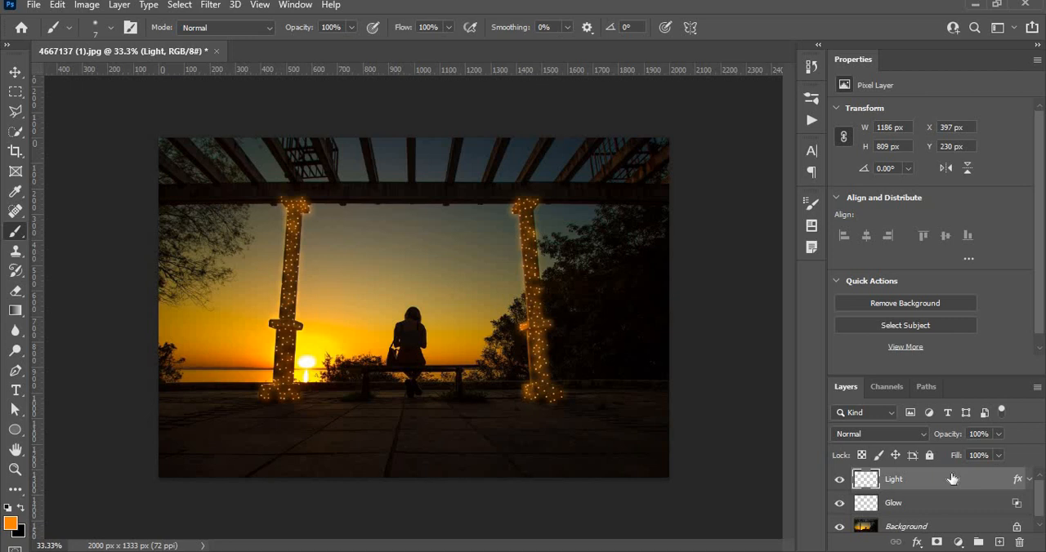
pyautogui.rightClick(890, 482)
pyautogui.click(743, 208)
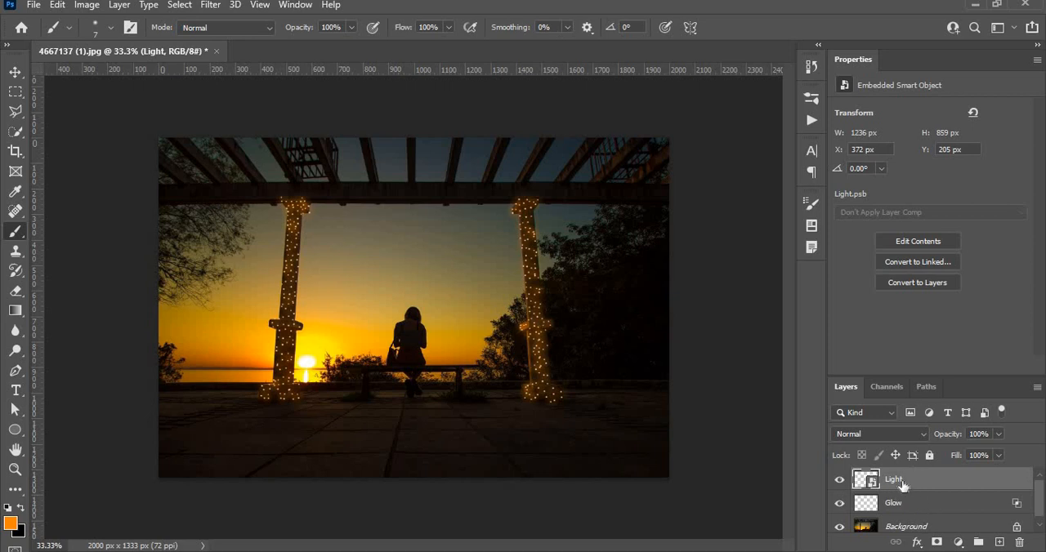
# Apply a Gaussian Blur with a 1.2-pixel radius to the Light smart object
pyautogui.click(209, 4)
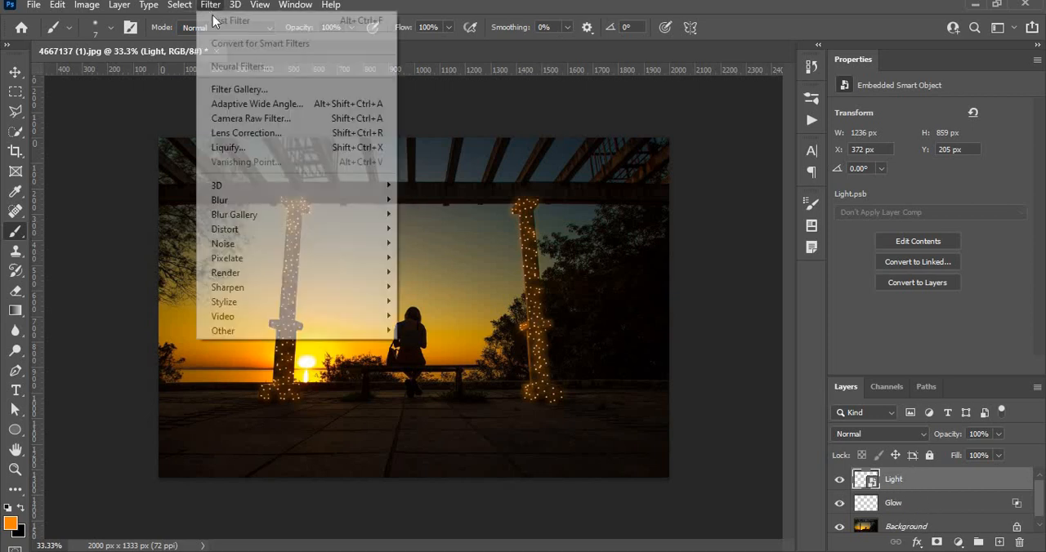
pyautogui.moveTo(255, 203)
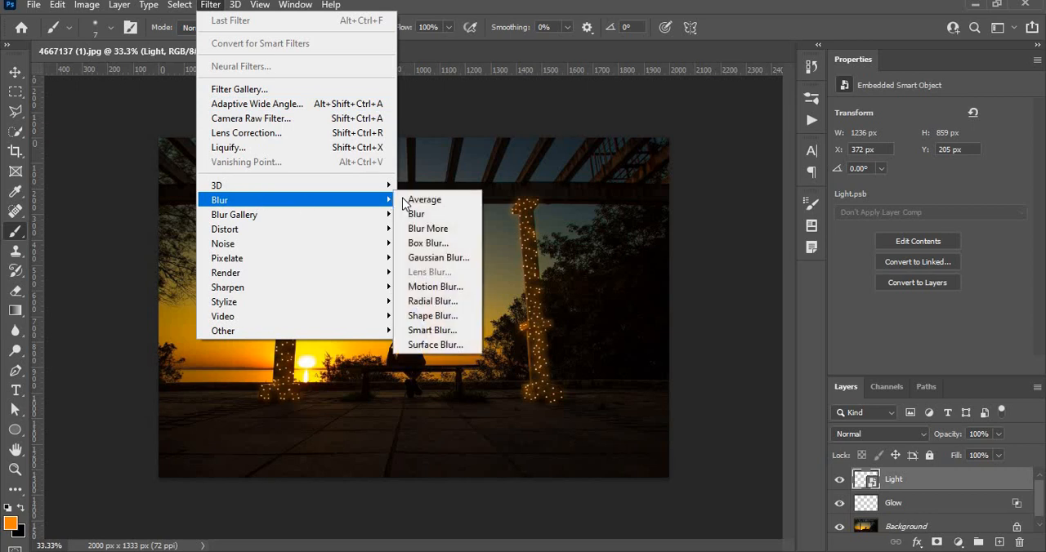
pyautogui.click(429, 259)
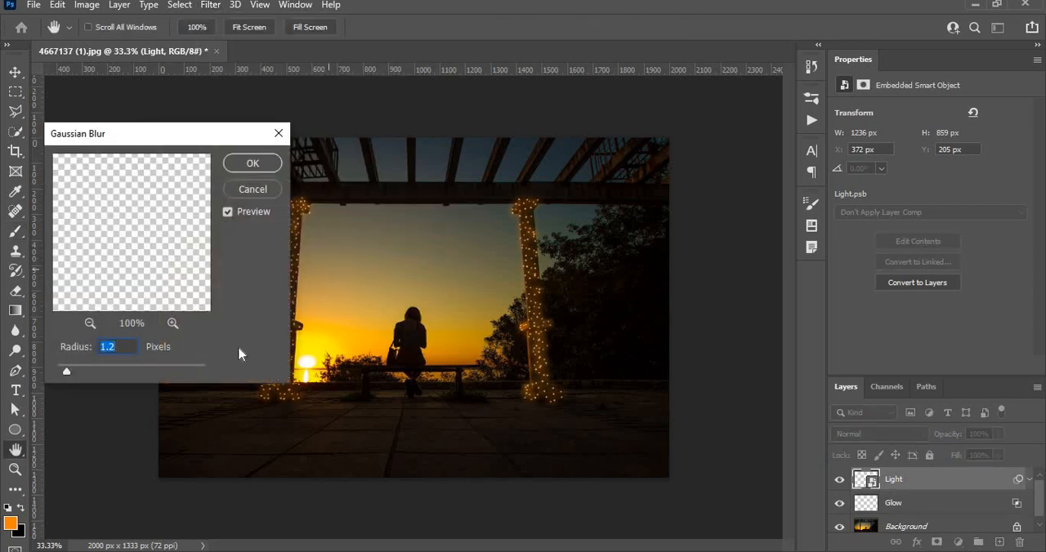
pyautogui.click(268, 166)
# Duplicate the blurred Light layer twice and delete the second copy, keeping a single duplicate
pyautogui.moveTo(903, 490); pyautogui.dragTo(1000, 543)
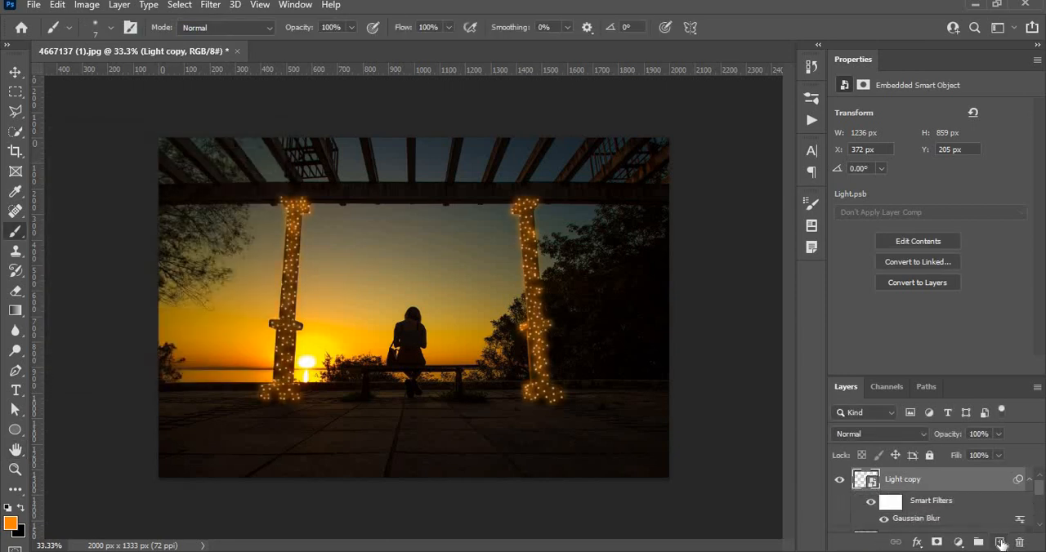
pyautogui.moveTo(967, 493); pyautogui.dragTo(999, 544)
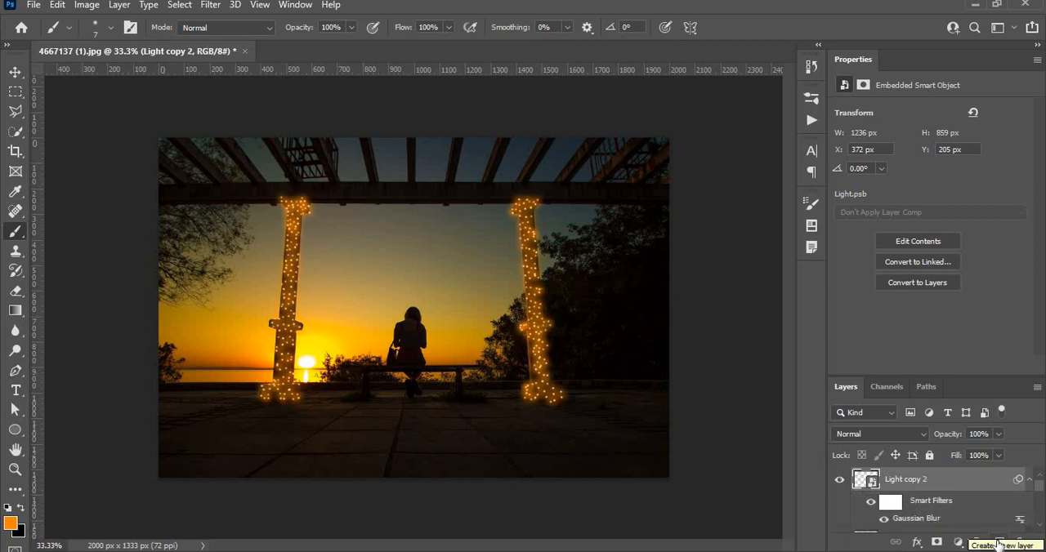
pyautogui.click(1022, 544)
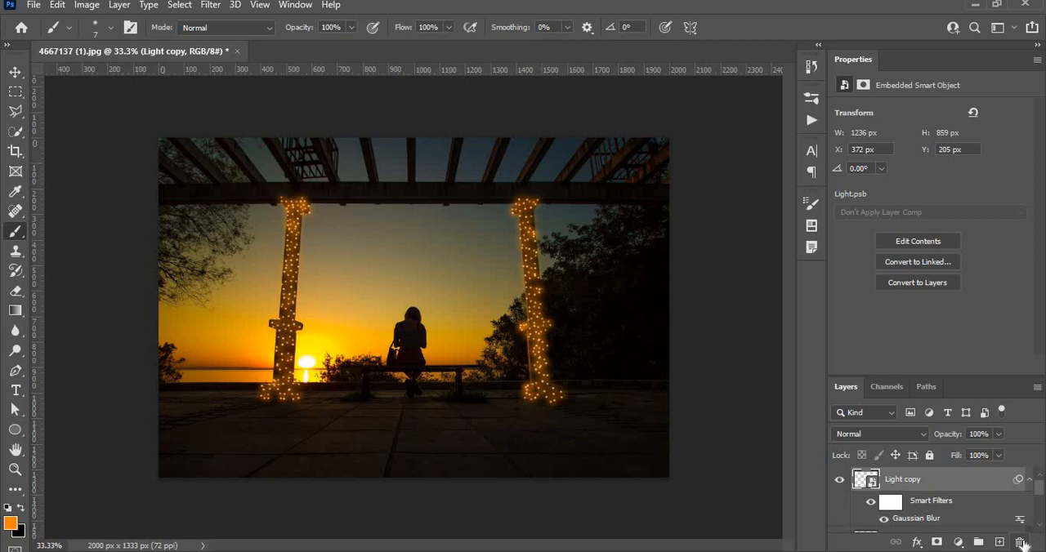
# Collapse the smart filter lists of the Light copy and Light layers, and deselect all layers with the Move tool
pyautogui.scroll(-3, 981, 510)
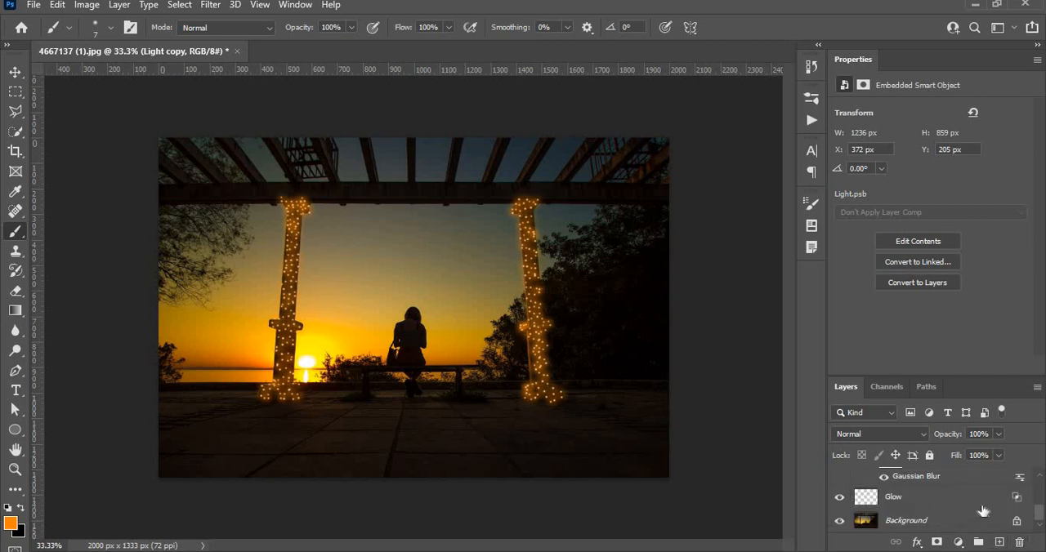
pyautogui.scroll(1, 981, 509)
pyautogui.scroll(2, 980, 510)
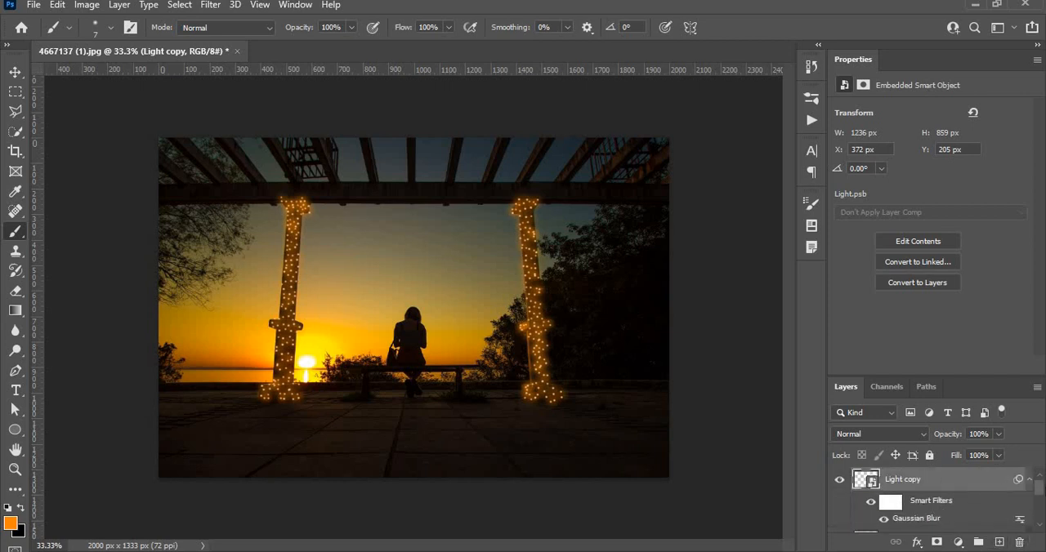
pyautogui.click(1029, 480)
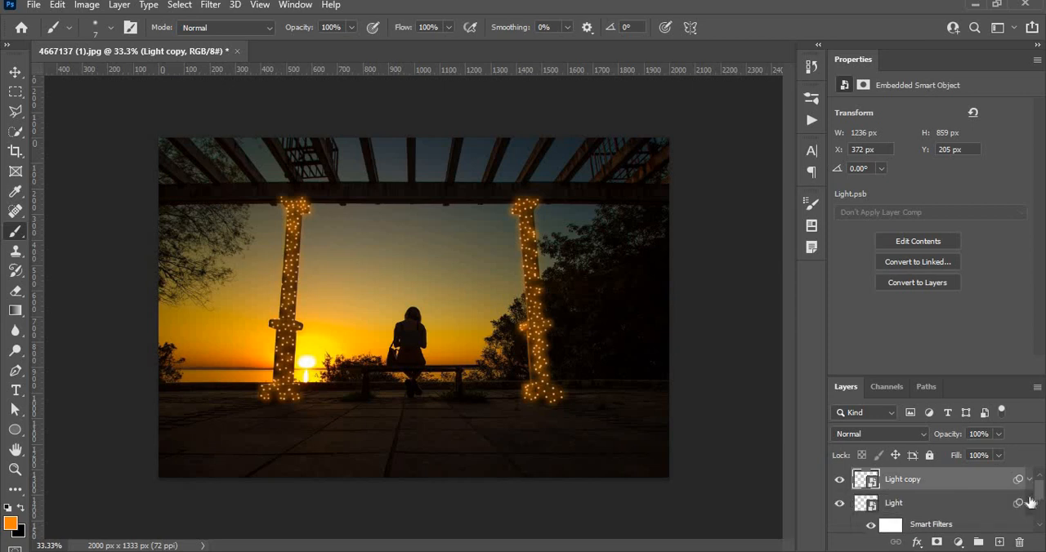
pyautogui.click(1029, 503)
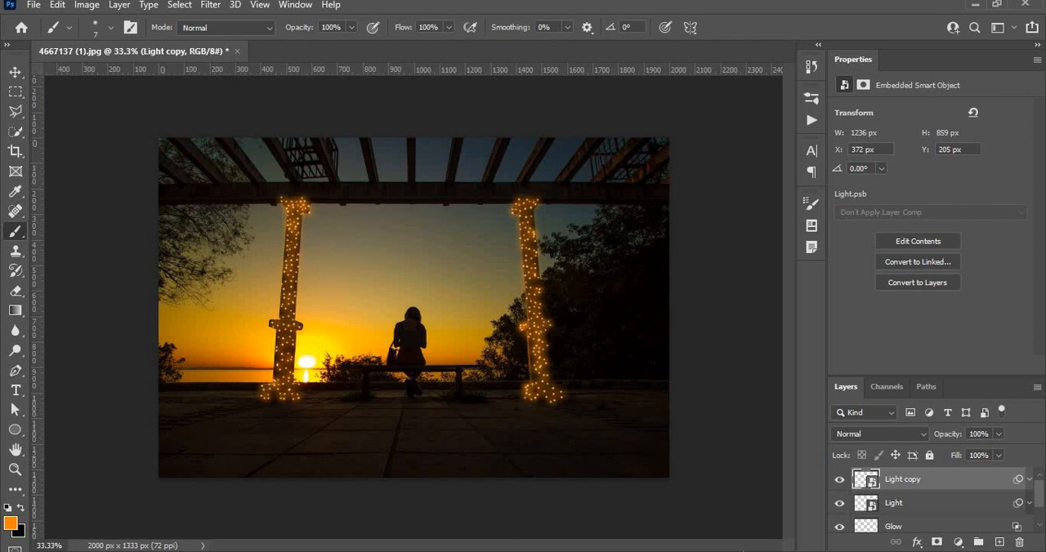
pyautogui.click(15, 72)
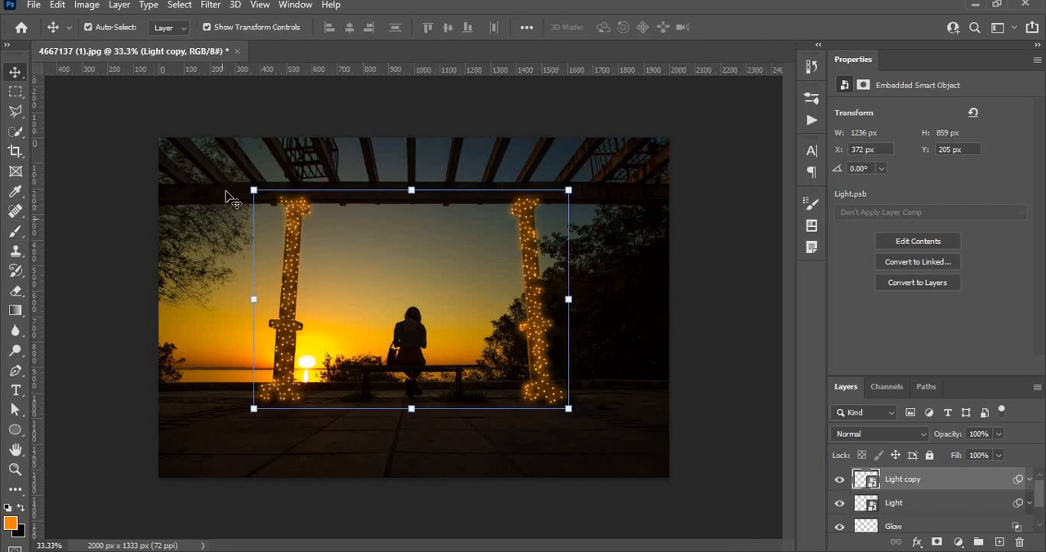
pyautogui.click(476, 460)
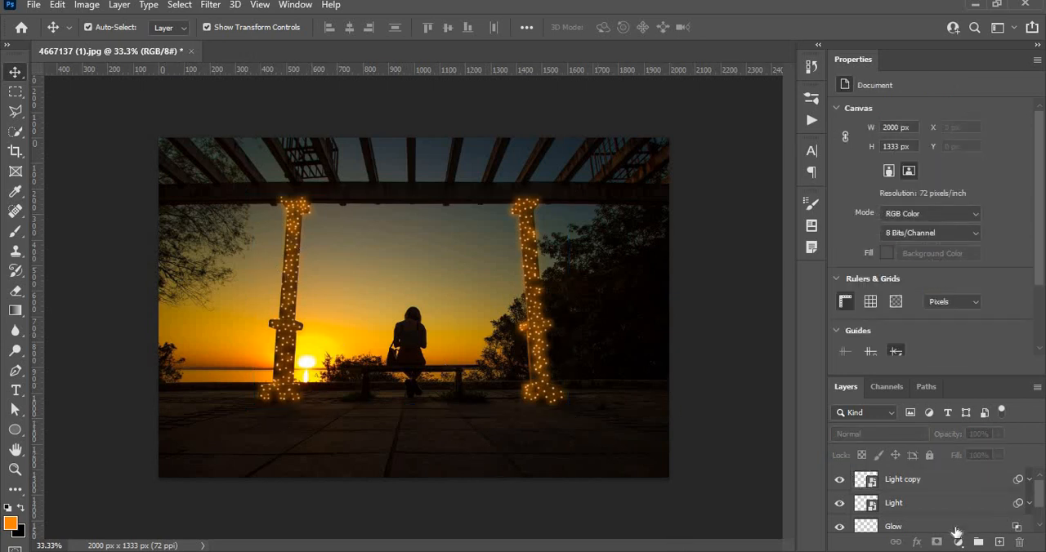
# Add a new layer directly above the Background and rename it "Wire"
pyautogui.click(954, 529)
pyautogui.scroll(-1, 935, 527)
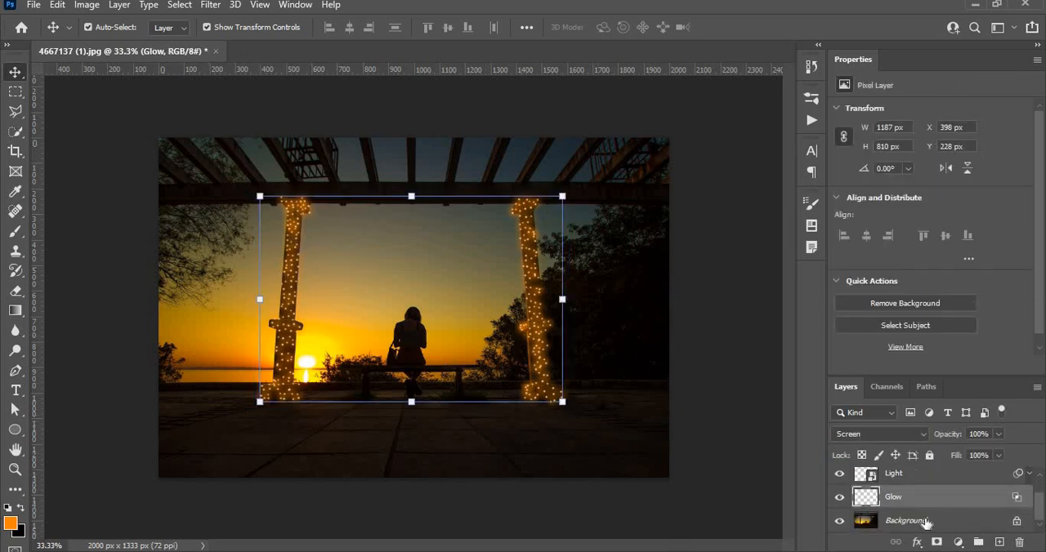
pyautogui.click(926, 522)
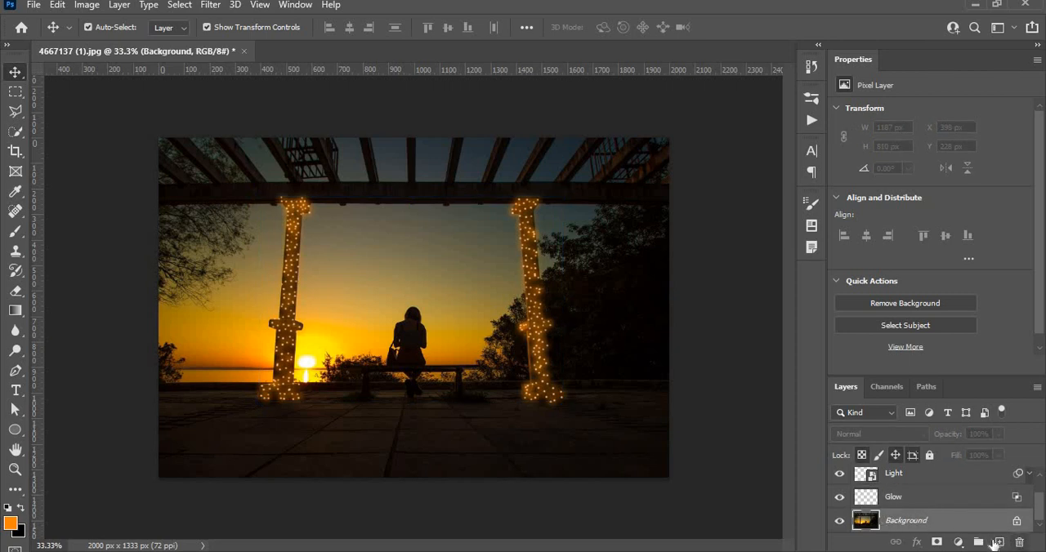
pyautogui.click(997, 542)
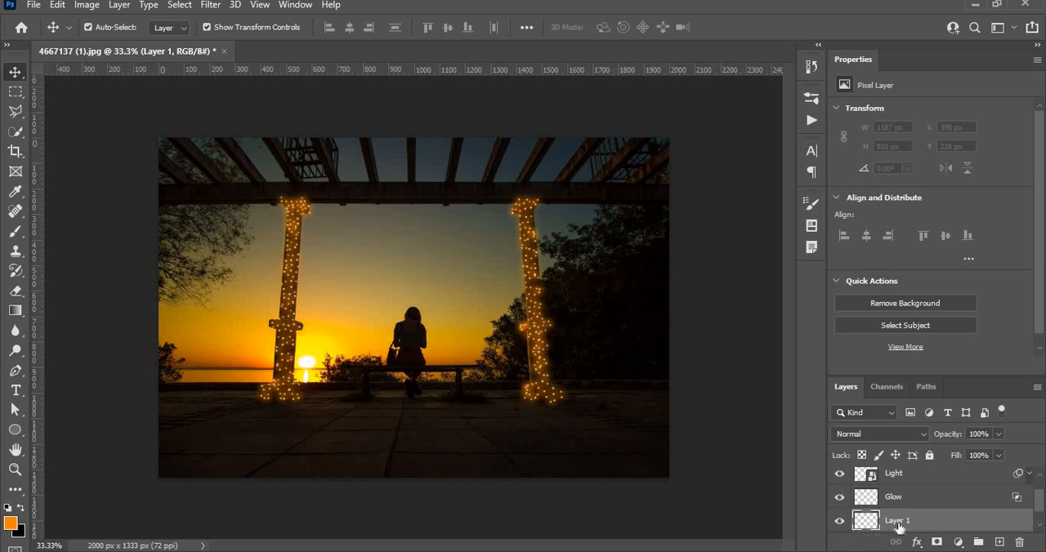
pyautogui.doubleClick(898, 521)
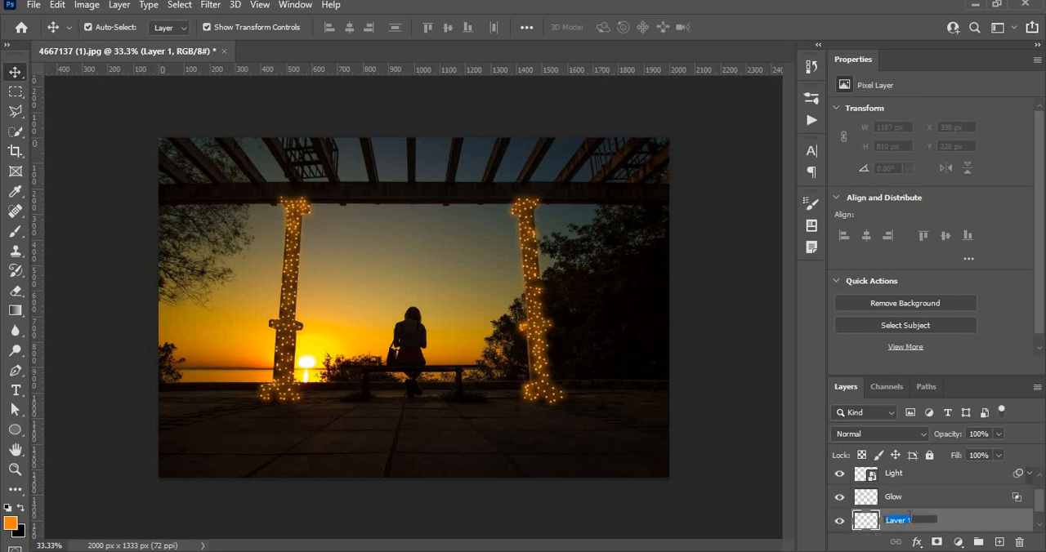
pyautogui.write('Wire')
pyautogui.press('Return')
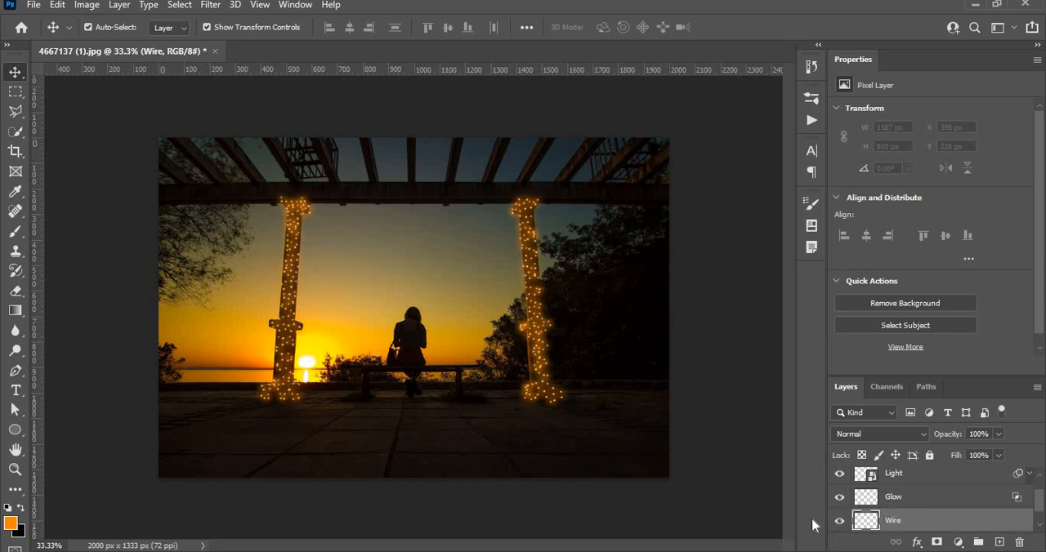
# Choose the Brush tool and set the foreground colour to white (ffffff) with black (000000) as the background colour
pyautogui.click(13, 236)
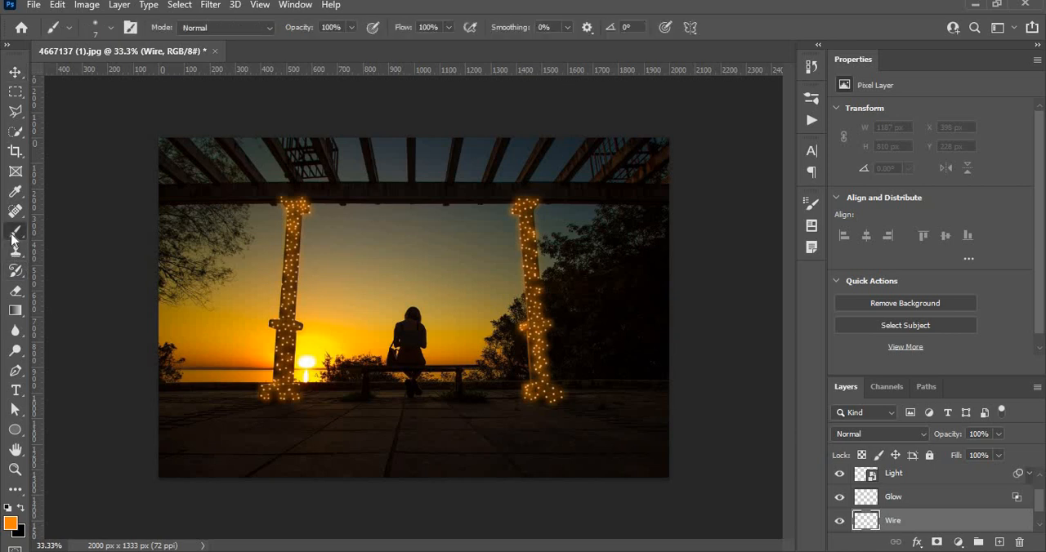
pyautogui.click(9, 522)
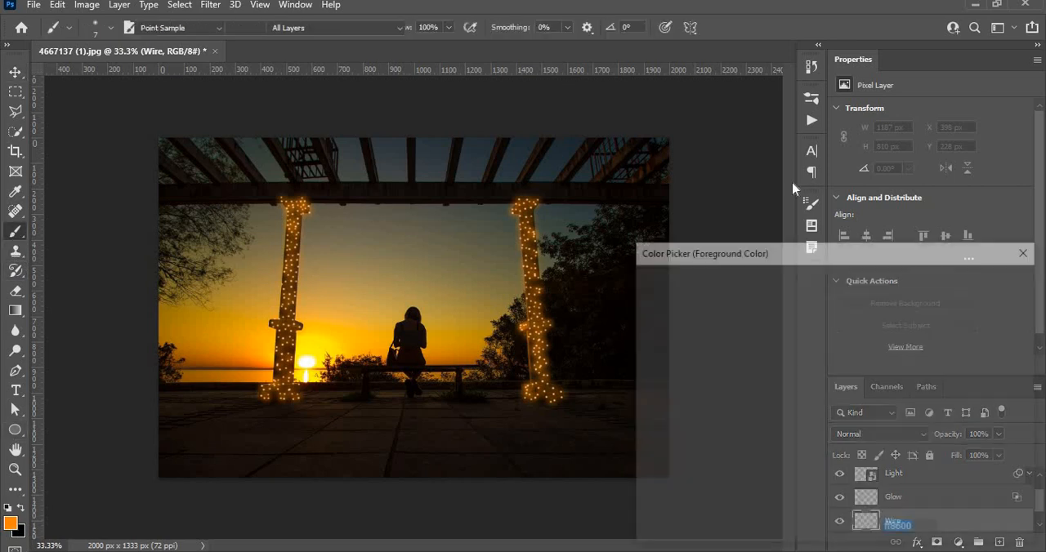
pyautogui.click(569, 251)
pyautogui.click(1027, 282)
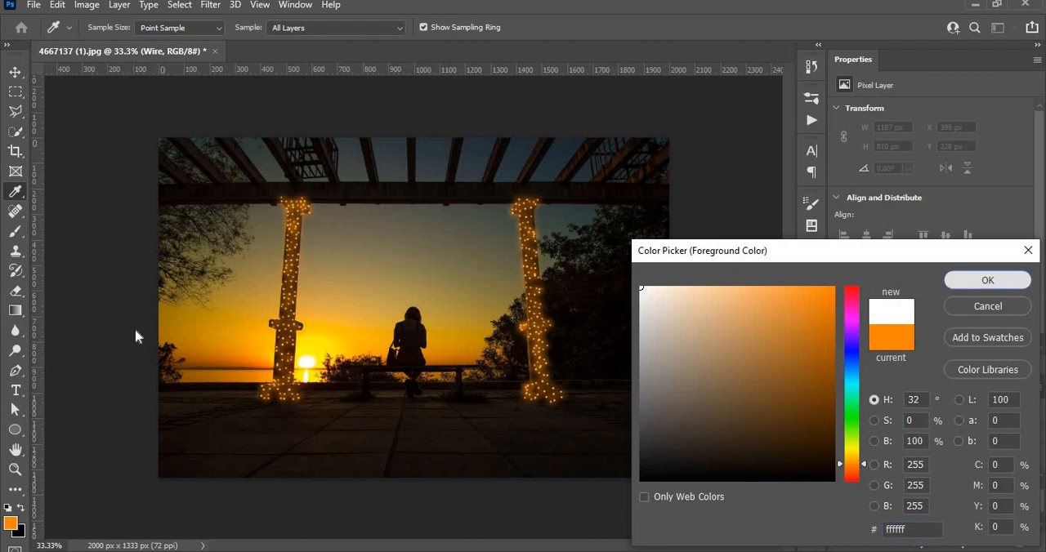
pyautogui.click(20, 533)
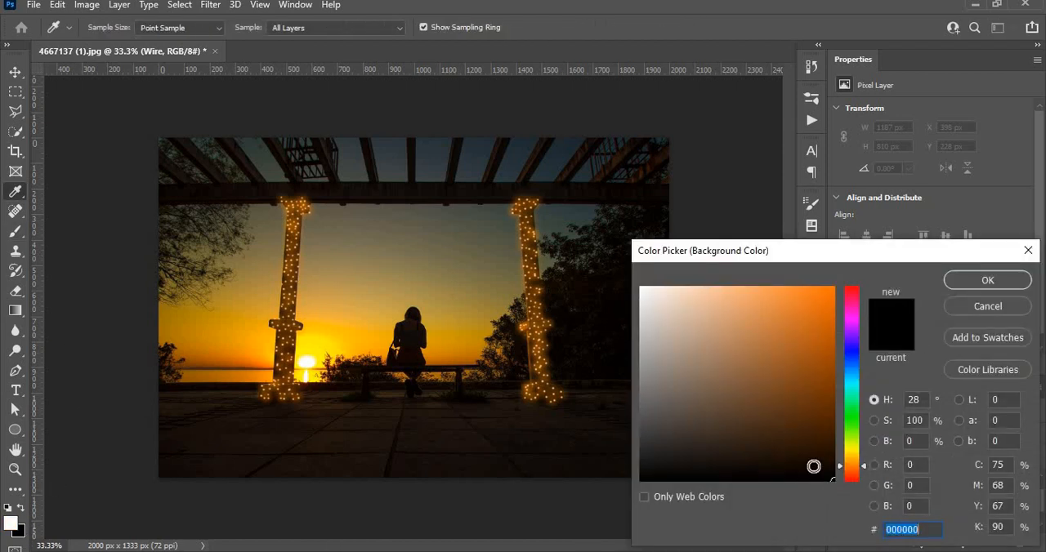
pyautogui.click(988, 281)
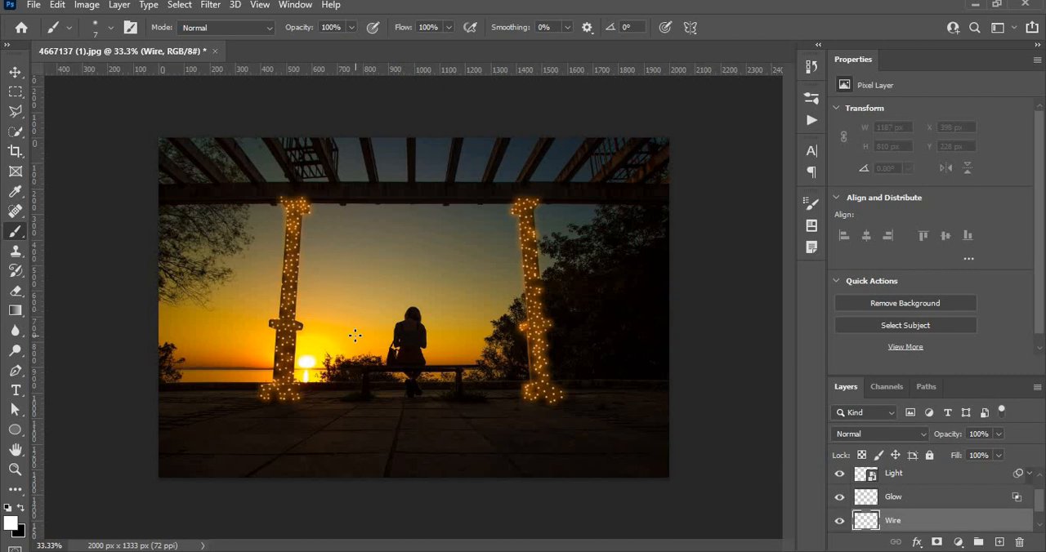
pyautogui.click(111, 29)
pyautogui.click(111, 31)
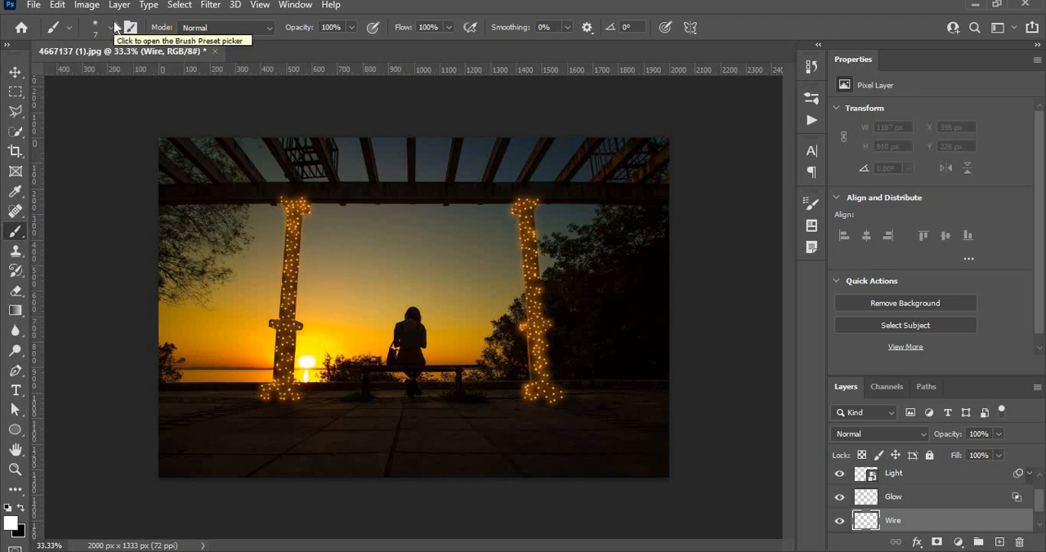
pyautogui.click(114, 31)
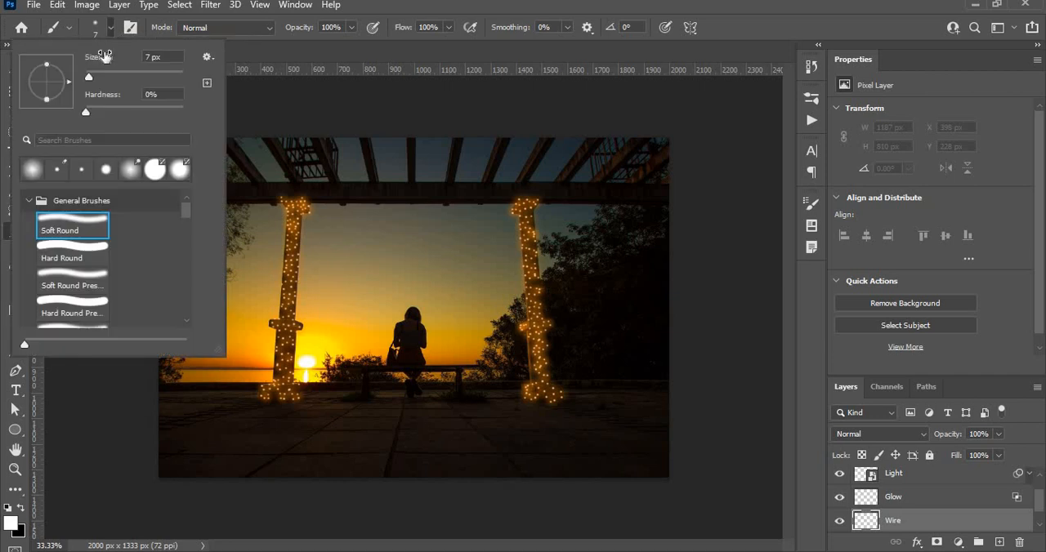
pyautogui.click(121, 28)
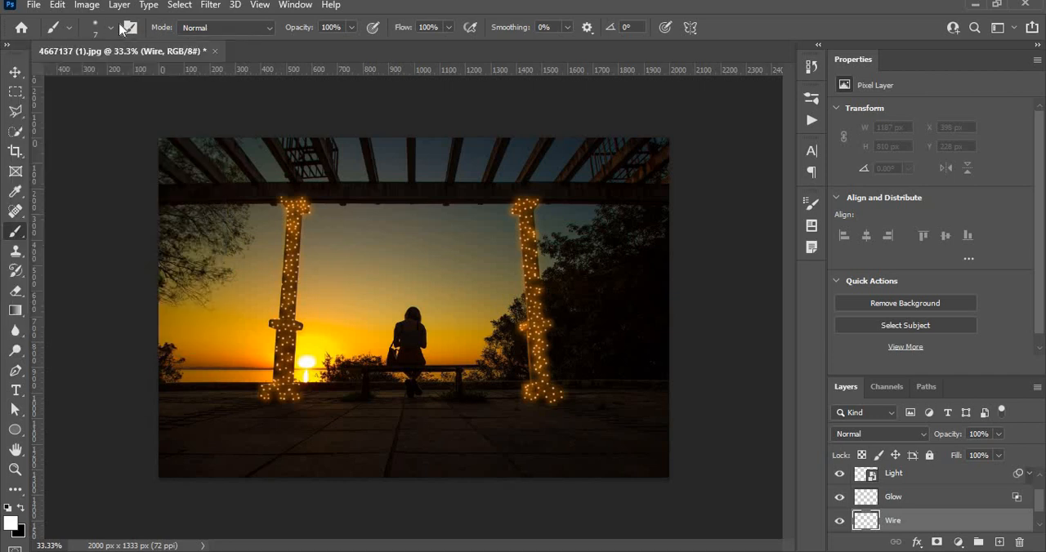
# Try a 6 px Soft Round brush with a test dab on the beam near the left pillar's top
pyautogui.hotkey('ctrl', '+')
pyautogui.hotkey('ctrl', '+')
pyautogui.hotkey('ctrl', '+')
pyautogui.hotkey('ctrl', '+')
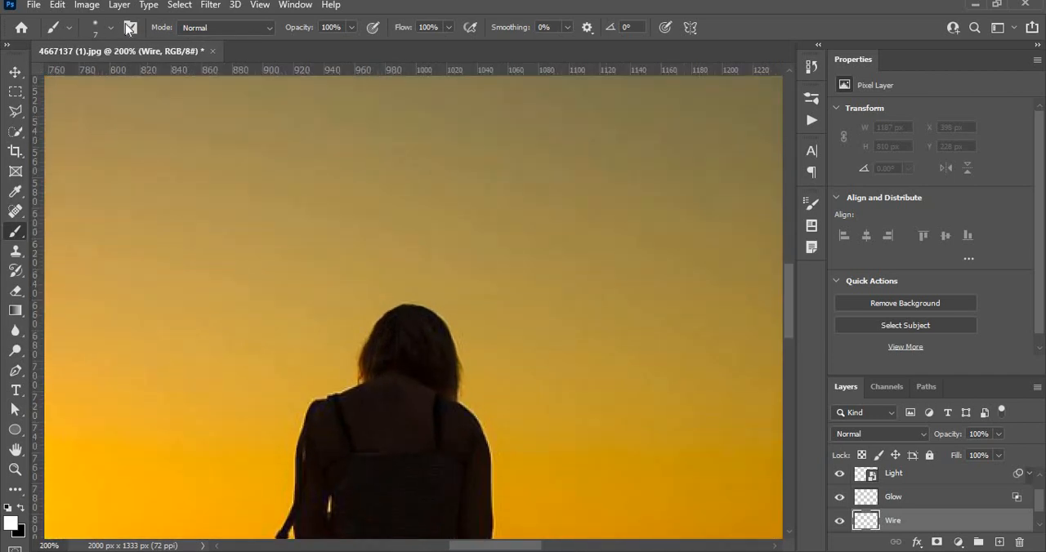
pyautogui.moveTo(308, 315); pyautogui.dragTo(448, 418)
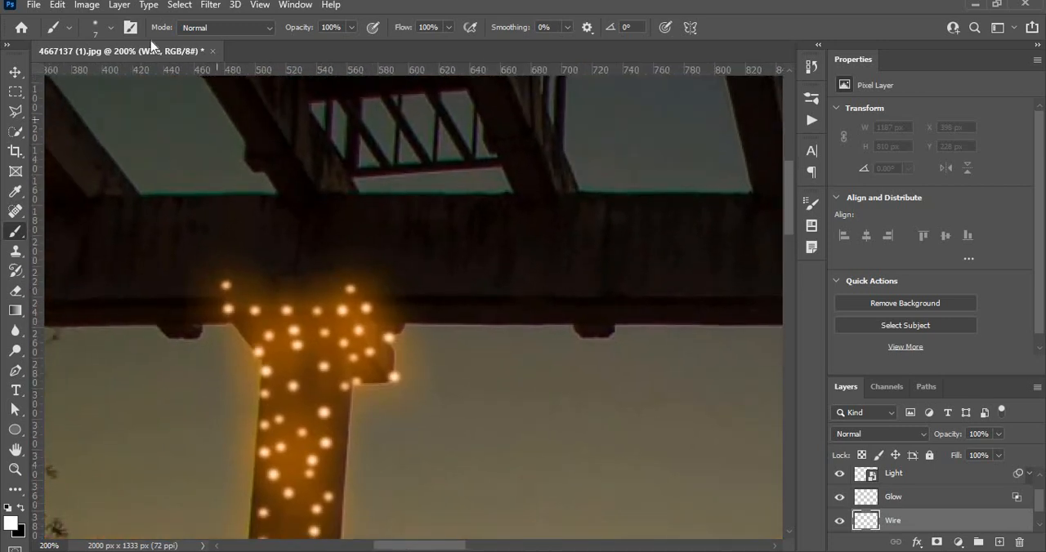
pyautogui.click(111, 31)
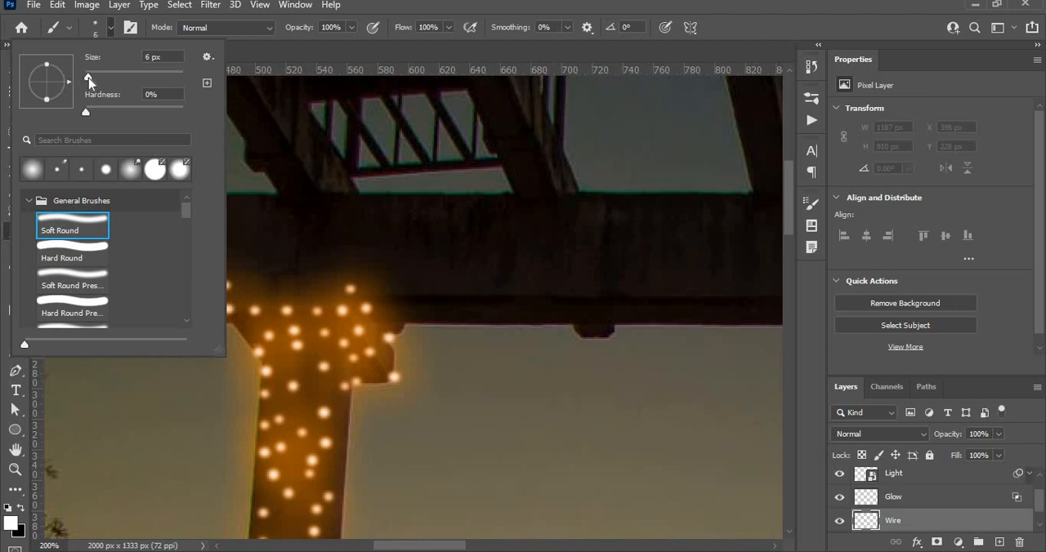
pyautogui.moveTo(88, 79); pyautogui.dragTo(87, 83)
pyautogui.press('space')
pyautogui.press('Return')
pyautogui.click(501, 216)
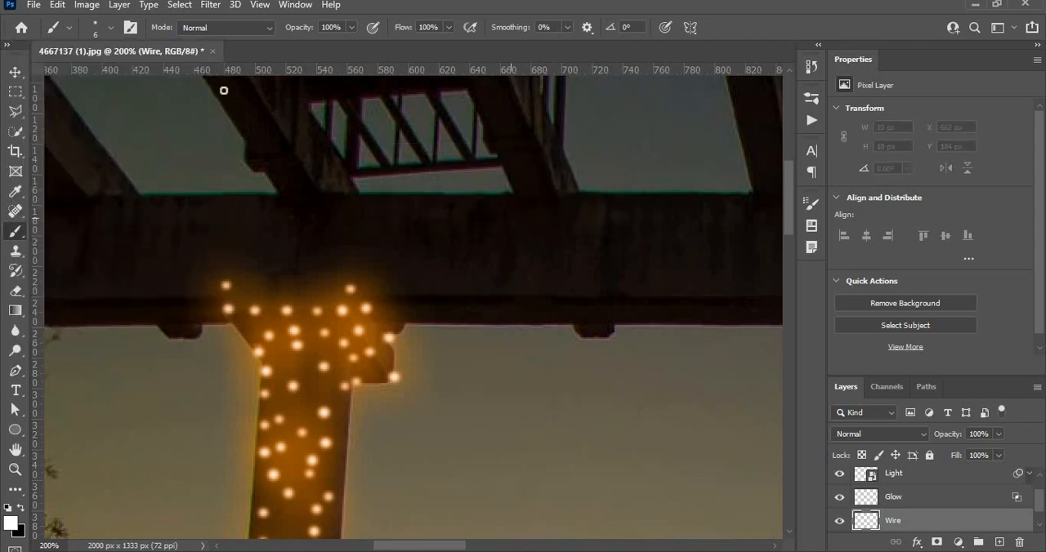
# Set the Soft Round brush size to 3 px and test it with a dab on the beam
pyautogui.click(109, 28)
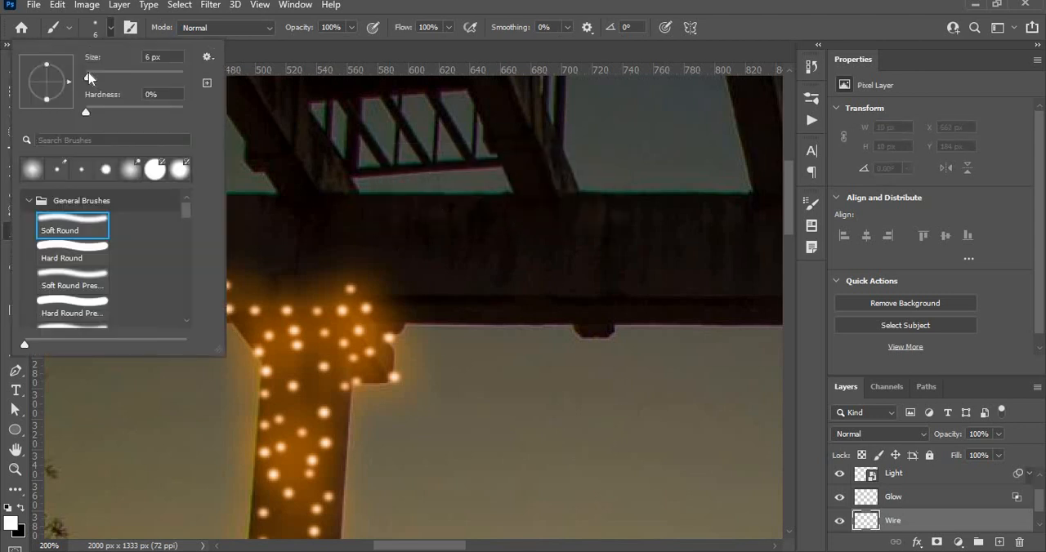
pyautogui.click(87, 75)
pyautogui.press('space')
pyautogui.click(259, 128)
pyautogui.click(503, 217)
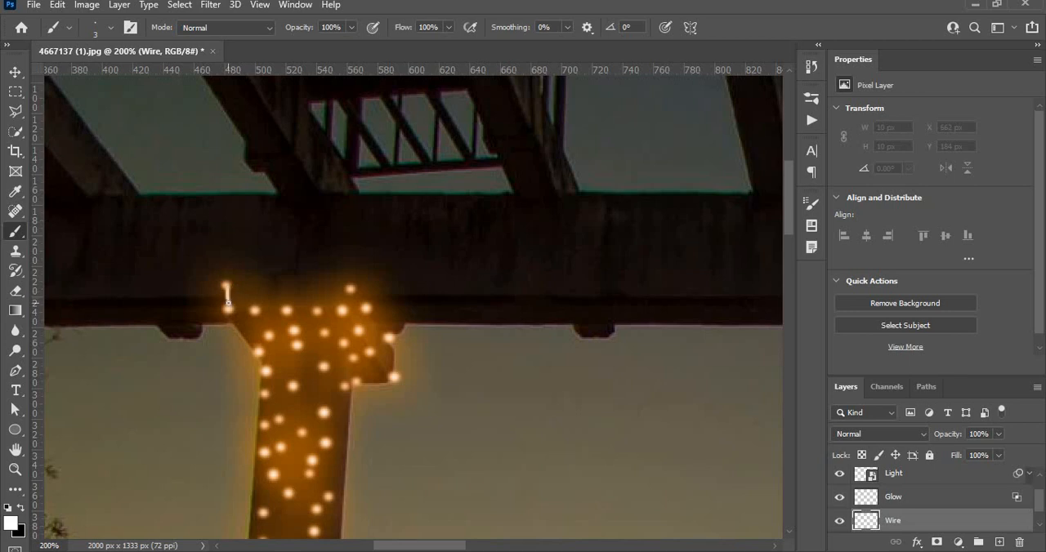
# Paint a winding white wire on the Wire layer connecting the lights on the left pillar's top and upper shaft
pyautogui.moveTo(245, 311)
pyautogui.mouseDown()
pyautogui.moveTo(337, 314)
pyautogui.moveTo(358, 294)
pyautogui.moveTo(391, 339)
pyautogui.moveTo(394, 378)
pyautogui.moveTo(359, 331)
pyautogui.mouseUp()
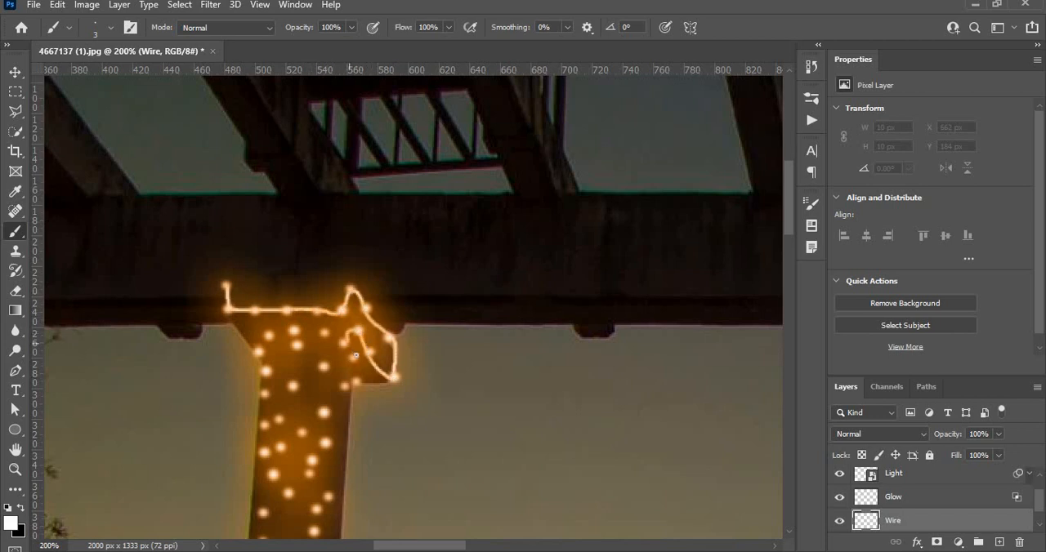
pyautogui.moveTo(359, 370)
pyautogui.mouseDown()
pyautogui.moveTo(323, 368)
pyautogui.moveTo(323, 333)
pyautogui.moveTo(299, 329)
pyautogui.moveTo(296, 347)
pyautogui.moveTo(266, 332)
pyautogui.moveTo(261, 361)
pyautogui.mouseUp()
pyautogui.moveTo(264, 394)
pyautogui.mouseDown()
pyautogui.moveTo(316, 392)
pyautogui.moveTo(324, 412)
pyautogui.moveTo(273, 422)
pyautogui.moveTo(262, 451)
pyautogui.moveTo(313, 436)
pyautogui.moveTo(324, 446)
pyautogui.moveTo(305, 481)
pyautogui.moveTo(279, 473)
pyautogui.moveTo(289, 495)
pyautogui.mouseUp()
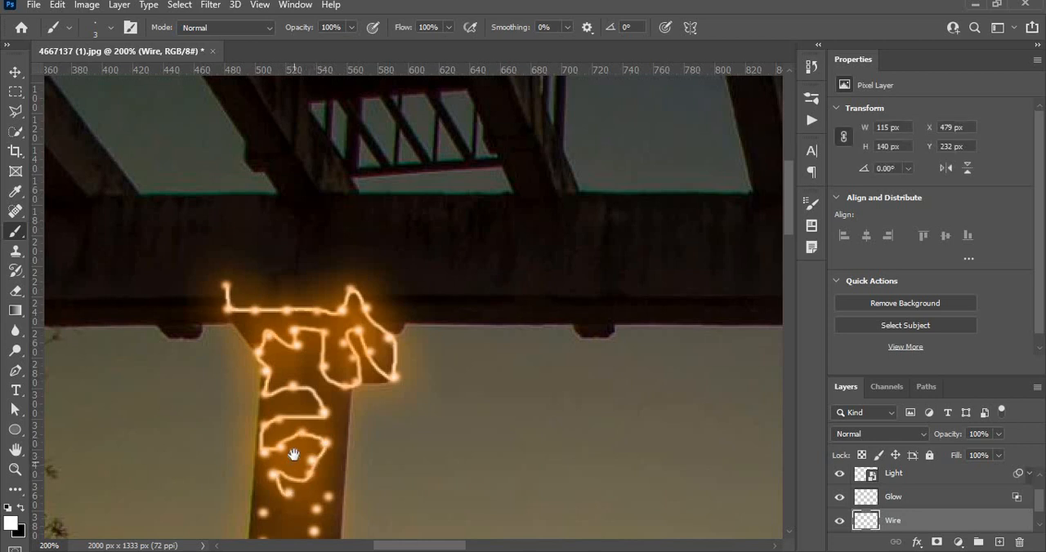
pyautogui.moveTo(308, 451)
pyautogui.mouseDown()
pyautogui.moveTo(319, 144)
pyautogui.moveTo(321, 165)
pyautogui.mouseUp()
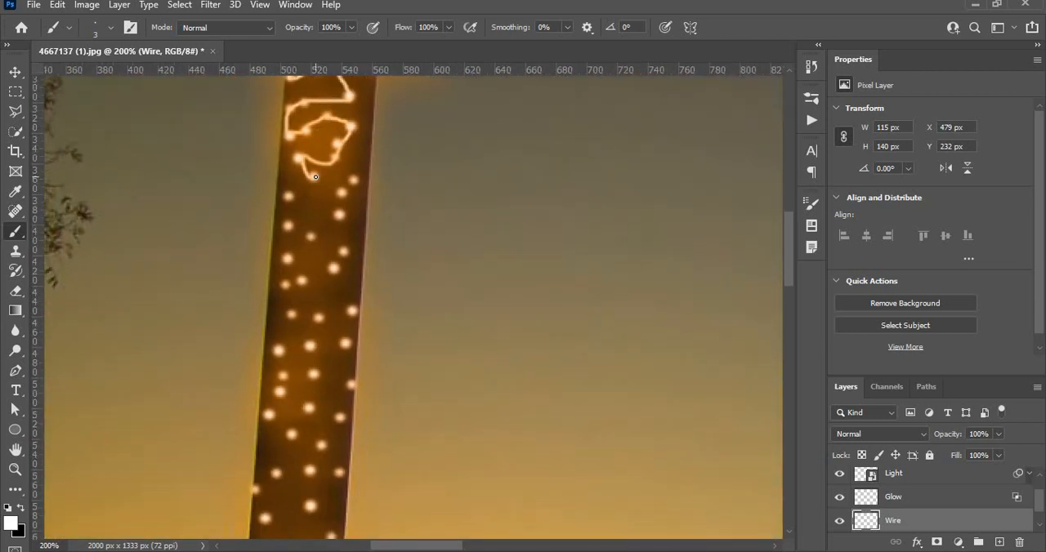
pyautogui.moveTo(317, 176); pyautogui.dragTo(354, 183)
pyautogui.moveTo(339, 224)
pyautogui.mouseDown()
pyautogui.moveTo(314, 240)
pyautogui.moveTo(289, 228)
pyautogui.moveTo(287, 197)
pyautogui.moveTo(277, 234)
pyautogui.moveTo(292, 260)
pyautogui.moveTo(350, 251)
pyautogui.moveTo(281, 298)
pyautogui.moveTo(352, 333)
pyautogui.moveTo(276, 358)
pyautogui.moveTo(281, 372)
pyautogui.moveTo(355, 382)
pyautogui.moveTo(283, 394)
pyautogui.moveTo(340, 424)
pyautogui.moveTo(325, 443)
pyautogui.moveTo(265, 419)
pyautogui.moveTo(264, 454)
pyautogui.moveTo(300, 475)
pyautogui.moveTo(344, 473)
pyautogui.mouseUp()
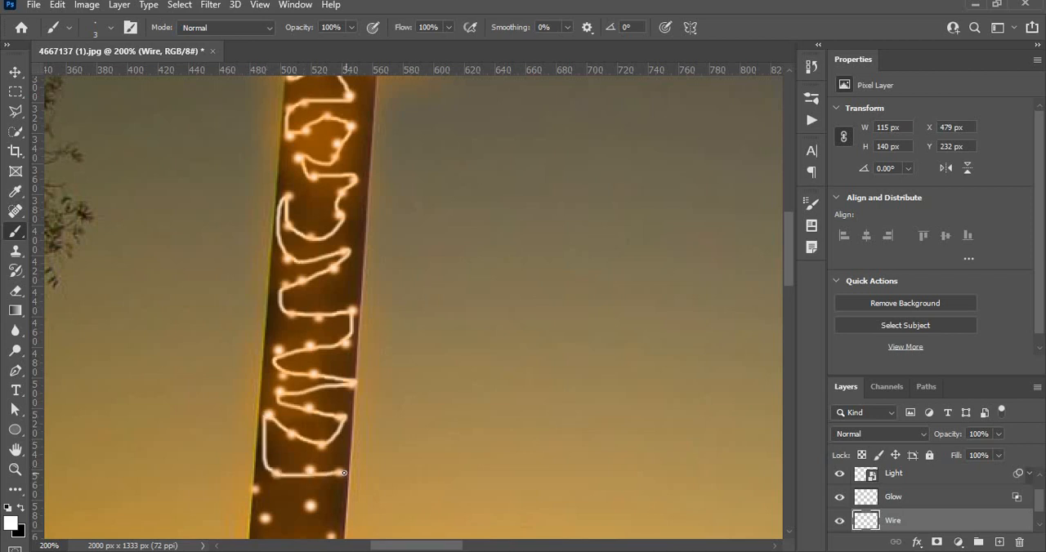
# Continue painting the wire through the lights on the left pillar's middle shaft, around its collar and just below it
pyautogui.moveTo(315, 372); pyautogui.dragTo(293, 92)
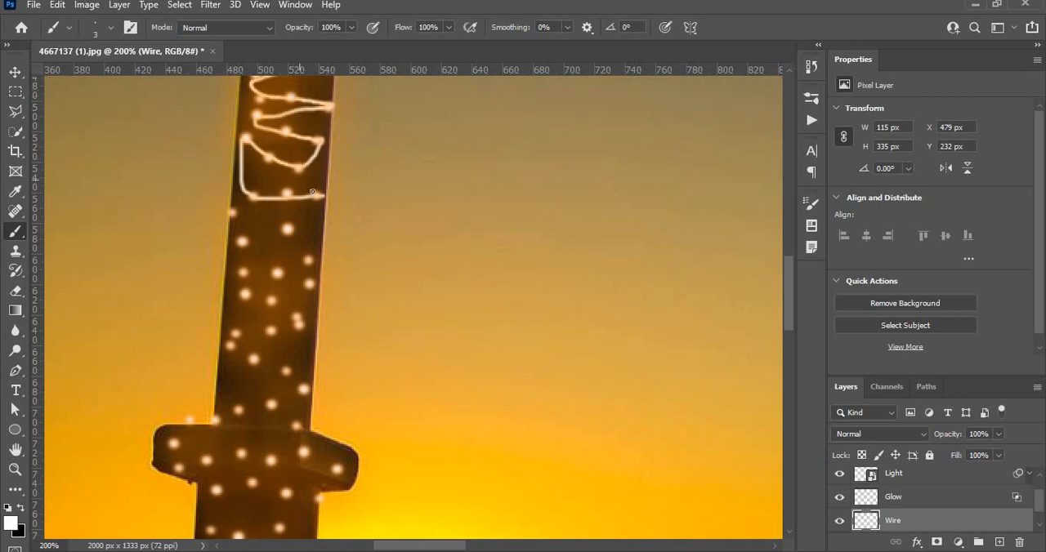
pyautogui.moveTo(324, 197)
pyautogui.mouseDown()
pyautogui.moveTo(233, 215)
pyautogui.moveTo(243, 250)
pyautogui.moveTo(287, 234)
pyautogui.mouseUp()
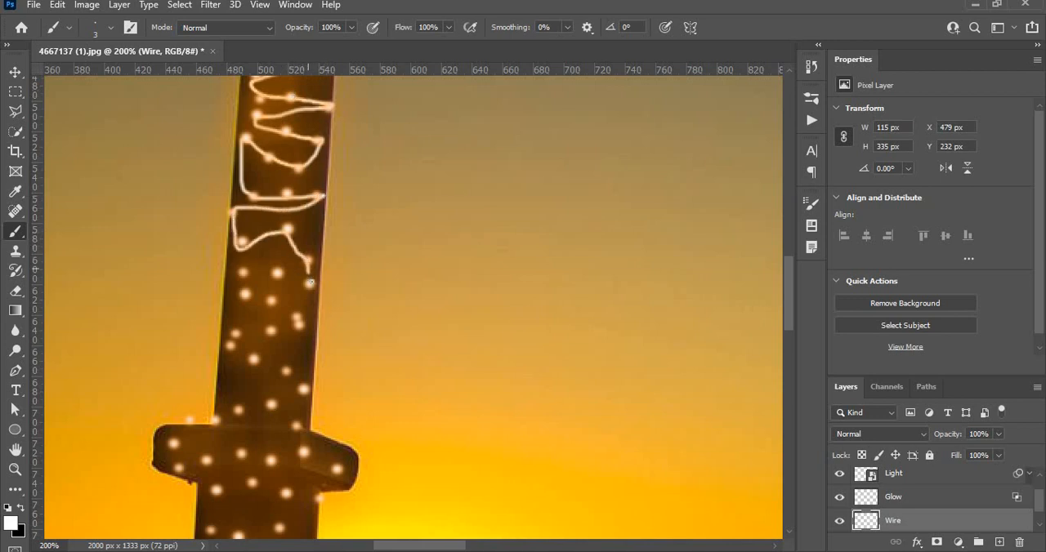
pyautogui.moveTo(276, 273); pyautogui.dragTo(242, 277)
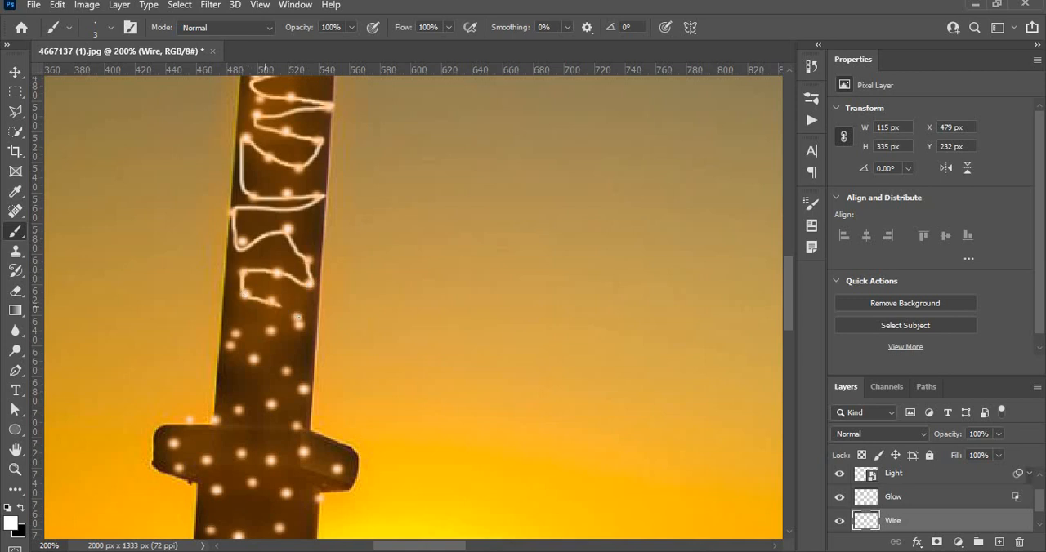
pyautogui.moveTo(289, 331)
pyautogui.mouseDown()
pyautogui.moveTo(236, 334)
pyautogui.moveTo(239, 354)
pyautogui.moveTo(285, 371)
pyautogui.mouseUp()
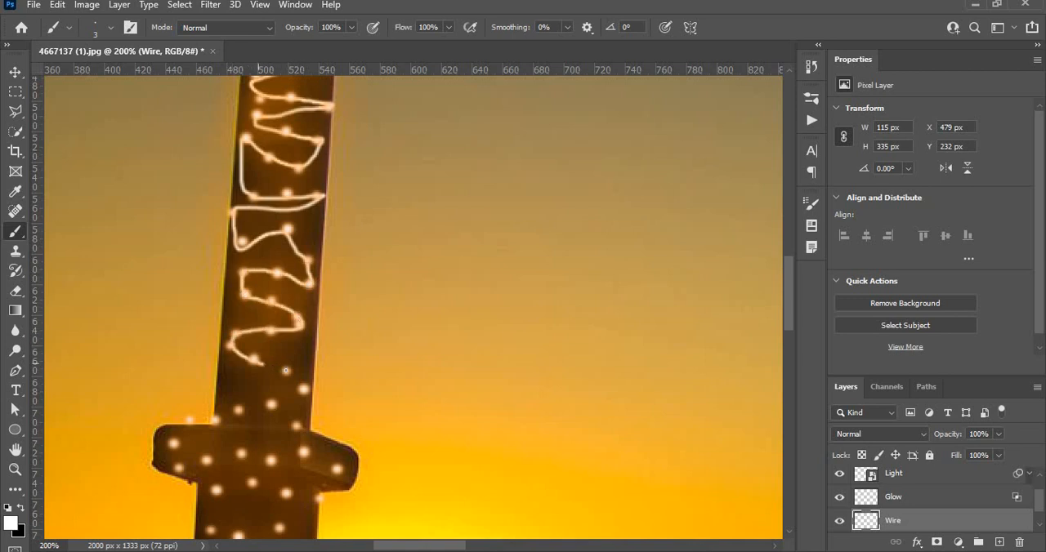
pyautogui.moveTo(299, 335); pyautogui.dragTo(302, 198)
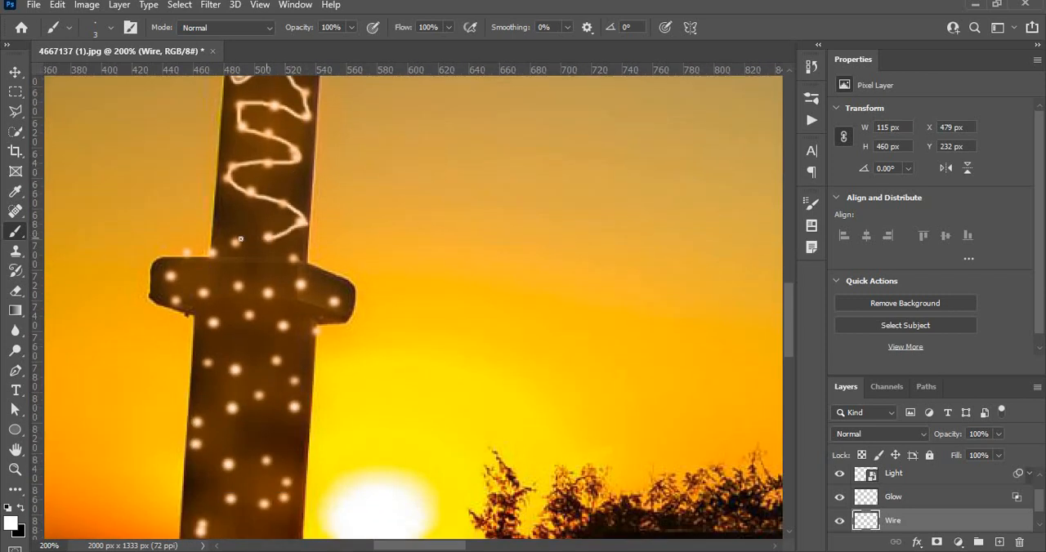
pyautogui.moveTo(185, 260)
pyautogui.mouseDown()
pyautogui.moveTo(292, 259)
pyautogui.moveTo(337, 299)
pyautogui.moveTo(300, 285)
pyautogui.moveTo(178, 299)
pyautogui.moveTo(171, 277)
pyautogui.moveTo(175, 305)
pyautogui.moveTo(198, 318)
pyautogui.moveTo(310, 330)
pyautogui.moveTo(303, 369)
pyautogui.moveTo(204, 363)
pyautogui.moveTo(219, 404)
pyautogui.mouseUp()
pyautogui.moveTo(279, 382); pyautogui.dragTo(290, 381)
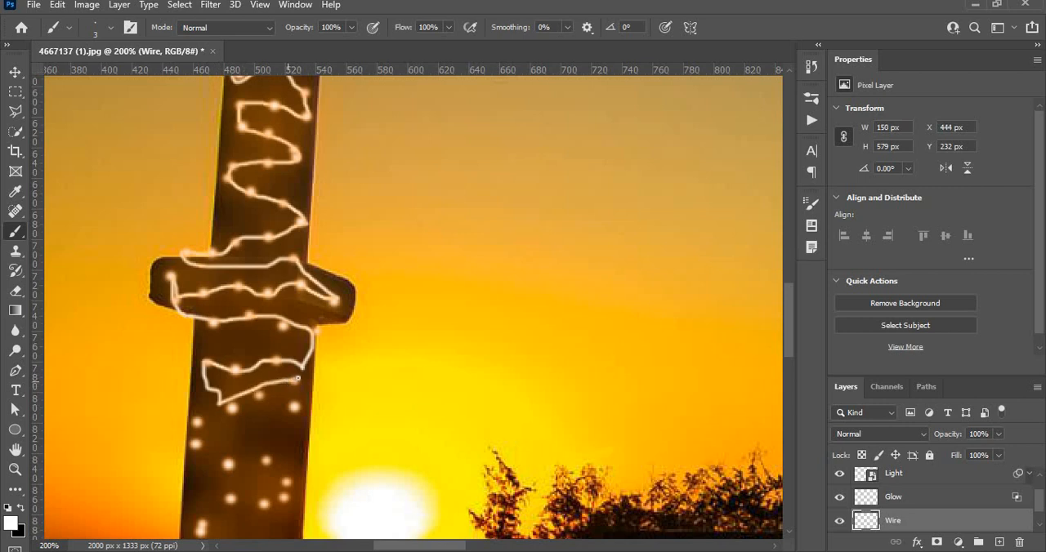
pyautogui.moveTo(293, 381)
pyautogui.mouseDown()
pyautogui.moveTo(202, 427)
pyautogui.moveTo(191, 448)
pyautogui.moveTo(299, 406)
pyautogui.mouseUp()
# Paint the wire through the remaining lights on the left pillar's lowest section and around its base
pyautogui.moveTo(294, 449)
pyautogui.mouseDown()
pyautogui.moveTo(228, 466)
pyautogui.moveTo(230, 500)
pyautogui.moveTo(285, 483)
pyautogui.moveTo(283, 499)
pyautogui.moveTo(265, 510)
pyautogui.moveTo(270, 472)
pyautogui.moveTo(388, 273)
pyautogui.moveTo(377, 322)
pyautogui.moveTo(373, 308)
pyautogui.moveTo(315, 327)
pyautogui.moveTo(320, 356)
pyautogui.moveTo(369, 353)
pyautogui.mouseUp()
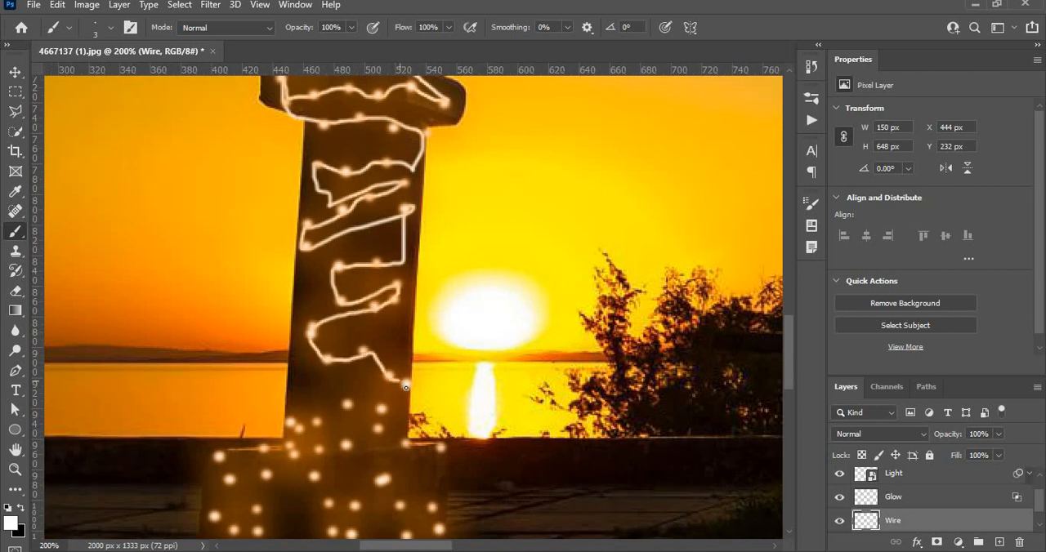
pyautogui.moveTo(387, 394)
pyautogui.mouseDown()
pyautogui.moveTo(362, 427)
pyautogui.moveTo(352, 396)
pyautogui.moveTo(344, 454)
pyautogui.moveTo(326, 455)
pyautogui.moveTo(306, 416)
pyautogui.mouseUp()
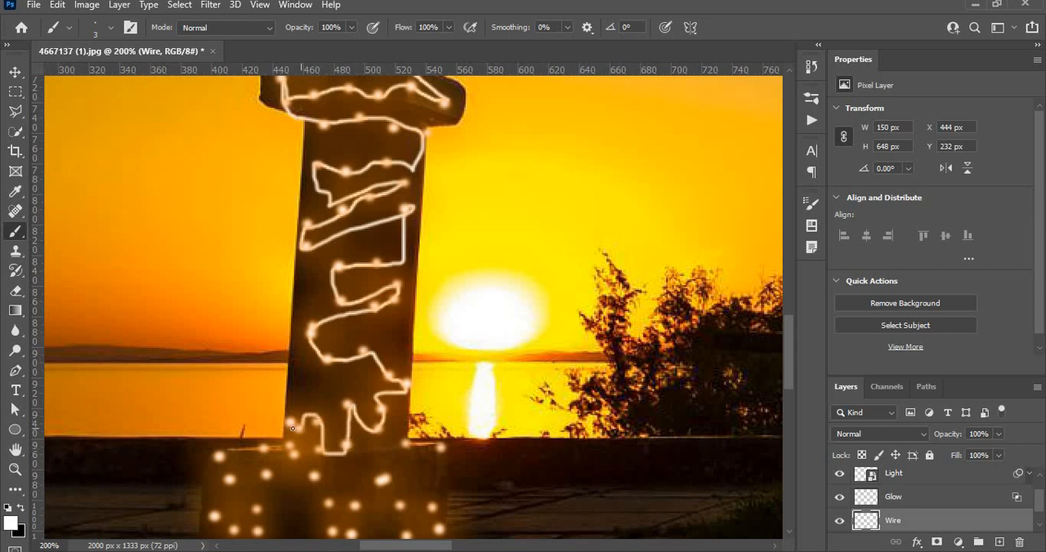
pyautogui.moveTo(265, 447); pyautogui.dragTo(227, 451)
pyautogui.moveTo(226, 501)
pyautogui.mouseDown()
pyautogui.moveTo(235, 533)
pyautogui.moveTo(242, 524)
pyautogui.moveTo(255, 336)
pyautogui.moveTo(260, 346)
pyautogui.moveTo(250, 346)
pyautogui.moveTo(275, 342)
pyautogui.moveTo(282, 289)
pyautogui.moveTo(321, 284)
pyautogui.moveTo(352, 353)
pyautogui.moveTo(363, 355)
pyautogui.moveTo(370, 318)
pyautogui.moveTo(403, 293)
pyautogui.moveTo(423, 354)
pyautogui.moveTo(444, 324)
pyautogui.moveTo(459, 339)
pyautogui.moveTo(458, 271)
pyautogui.moveTo(427, 254)
pyautogui.mouseUp()
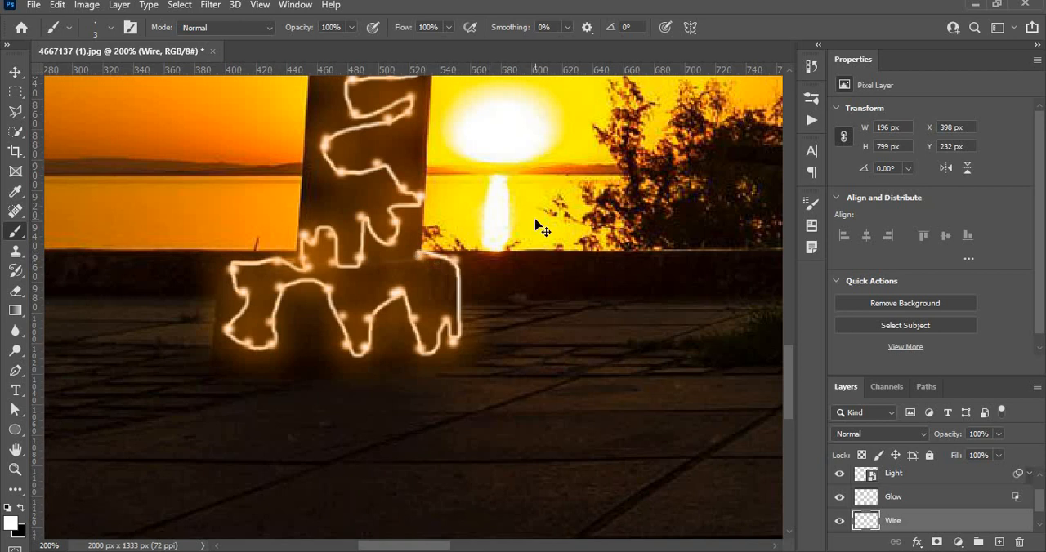
# Move on to the right pillar's top and reduce the Soft Round brush size to 1 px
pyautogui.hotkey('ctrl', '-')
pyautogui.hotkey('ctrl', '-')
pyautogui.hotkey('ctrl', '-')
pyautogui.hotkey('ctrl', '-')
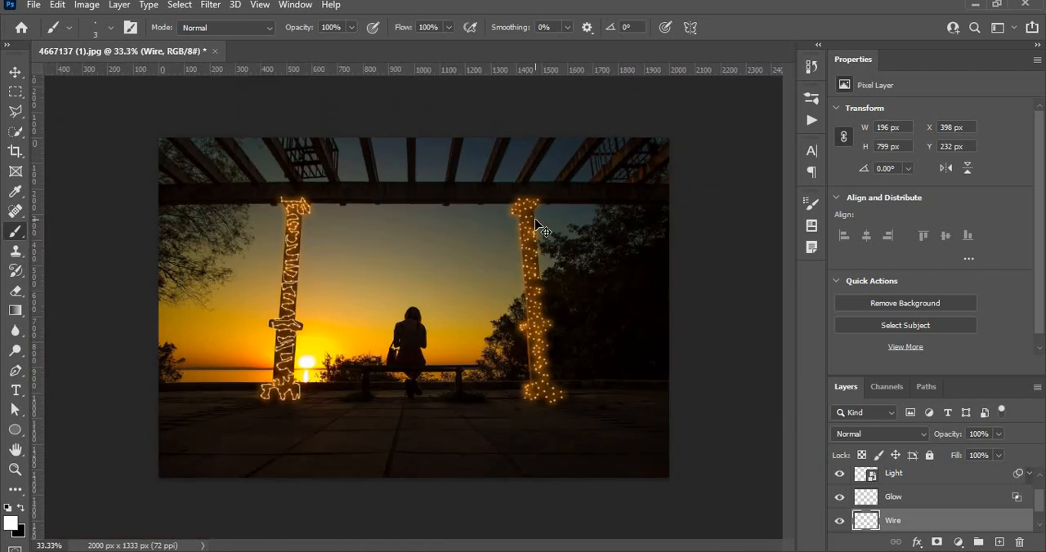
pyautogui.hotkey('ctrl', '+')
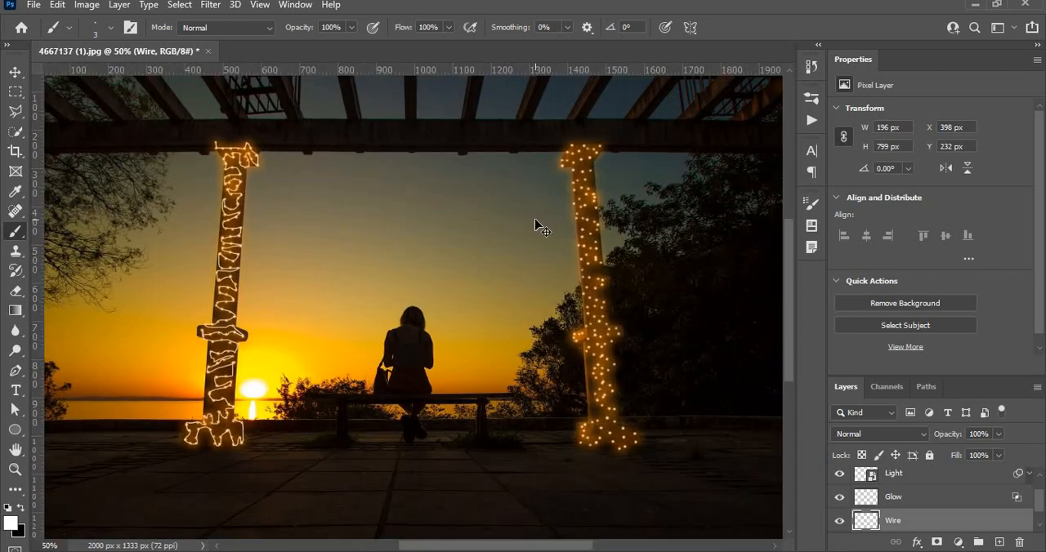
pyautogui.hotkey('ctrl', '+')
pyautogui.hotkey('ctrl', '+')
pyautogui.moveTo(696, 226); pyautogui.dragTo(360, 454)
pyautogui.moveTo(520, 310); pyautogui.dragTo(522, 277)
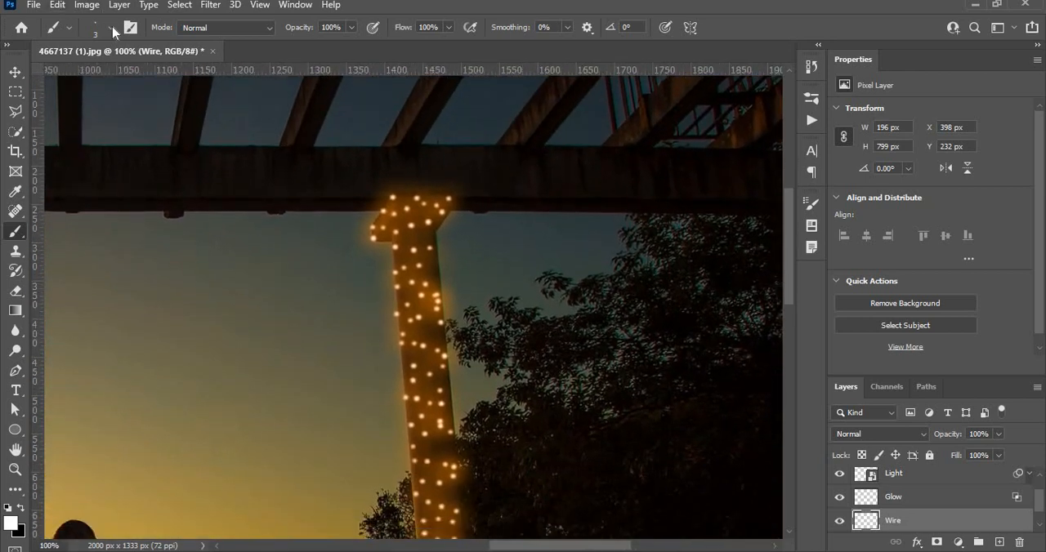
pyautogui.click(112, 28)
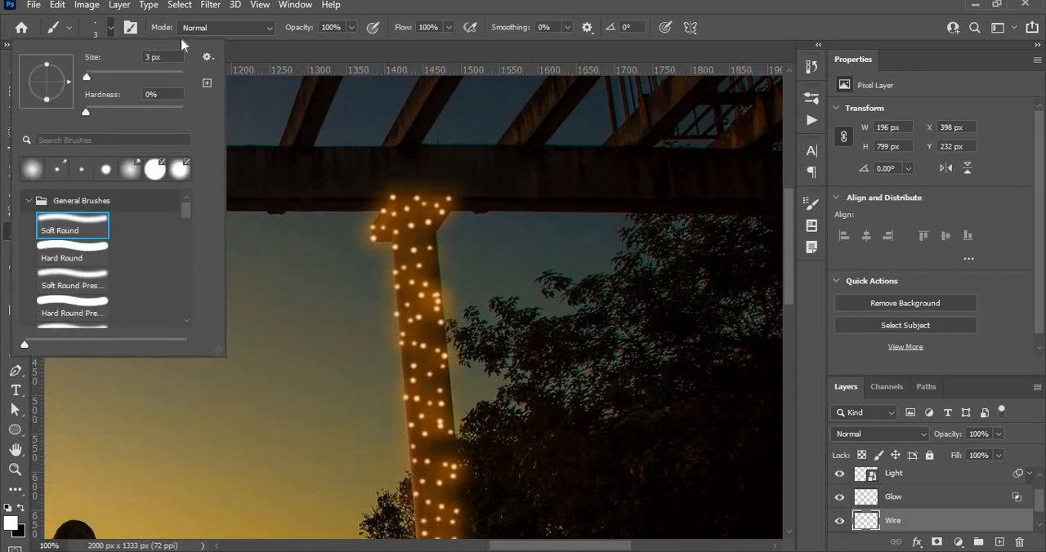
pyautogui.click(86, 78)
# Paint a thin white wire connecting the lights on the right pillar's top
pyautogui.hotkey('ctrl', '+')
pyautogui.hotkey('ctrl', '+')
pyautogui.hotkey('ctrl', '+')
pyautogui.hotkey('ctrl', '+')
pyautogui.moveTo(422, 194); pyautogui.dragTo(402, 550)
pyautogui.moveTo(482, 351); pyautogui.dragTo(584, 463)
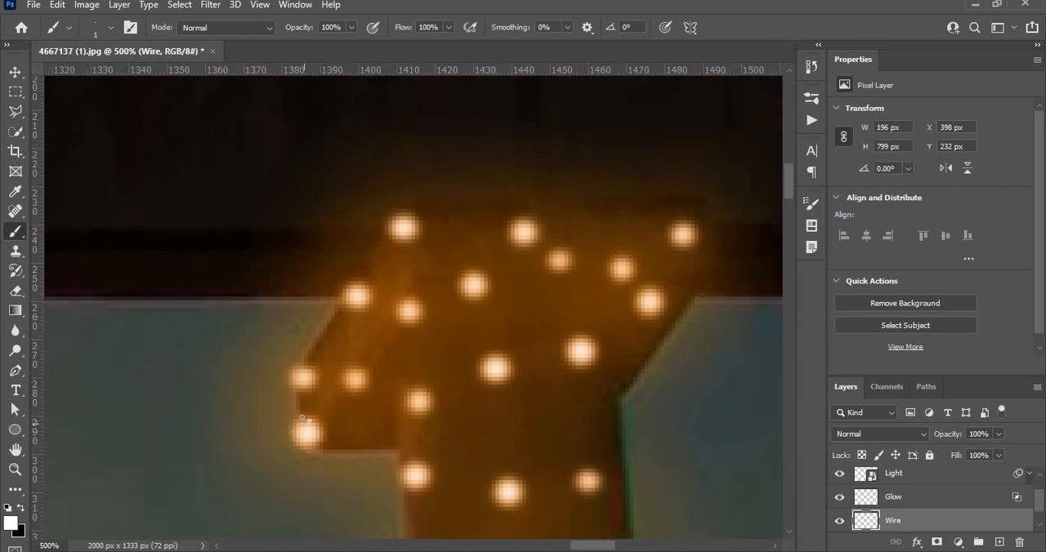
pyautogui.moveTo(302, 417)
pyautogui.mouseDown()
pyautogui.moveTo(315, 358)
pyautogui.moveTo(419, 225)
pyautogui.moveTo(603, 258)
pyautogui.moveTo(647, 289)
pyautogui.moveTo(679, 245)
pyautogui.mouseUp()
pyautogui.moveTo(658, 314)
pyautogui.mouseDown()
pyautogui.moveTo(613, 359)
pyautogui.moveTo(565, 352)
pyautogui.moveTo(481, 289)
pyautogui.moveTo(454, 290)
pyautogui.moveTo(416, 308)
pyautogui.moveTo(358, 383)
pyautogui.moveTo(400, 403)
pyautogui.moveTo(505, 373)
pyautogui.moveTo(409, 474)
pyautogui.moveTo(494, 493)
pyautogui.moveTo(566, 496)
pyautogui.moveTo(590, 484)
pyautogui.mouseUp()
# Continue the thin wire in a zigzag through the lights down the right pillar's upper shaft
pyautogui.moveTo(546, 434); pyautogui.dragTo(577, 165)
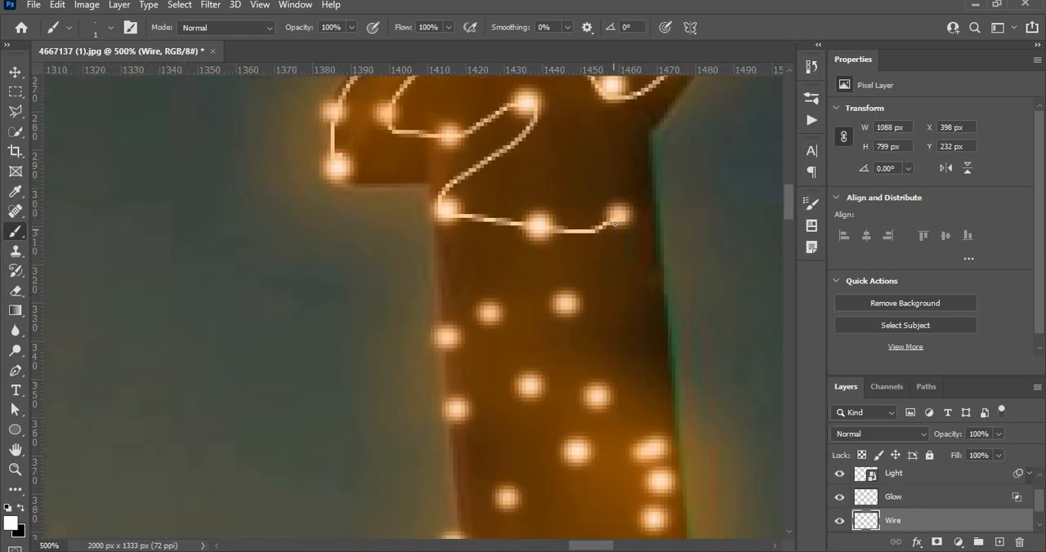
pyautogui.moveTo(619, 214)
pyautogui.mouseDown()
pyautogui.moveTo(557, 308)
pyautogui.moveTo(505, 308)
pyautogui.moveTo(448, 341)
pyautogui.mouseUp()
pyautogui.moveTo(456, 385)
pyautogui.mouseDown()
pyautogui.moveTo(463, 421)
pyautogui.moveTo(524, 390)
pyautogui.moveTo(591, 394)
pyautogui.mouseUp()
pyautogui.moveTo(578, 437)
pyautogui.mouseDown()
pyautogui.moveTo(508, 505)
pyautogui.moveTo(548, 245)
pyautogui.moveTo(528, 275)
pyautogui.mouseUp()
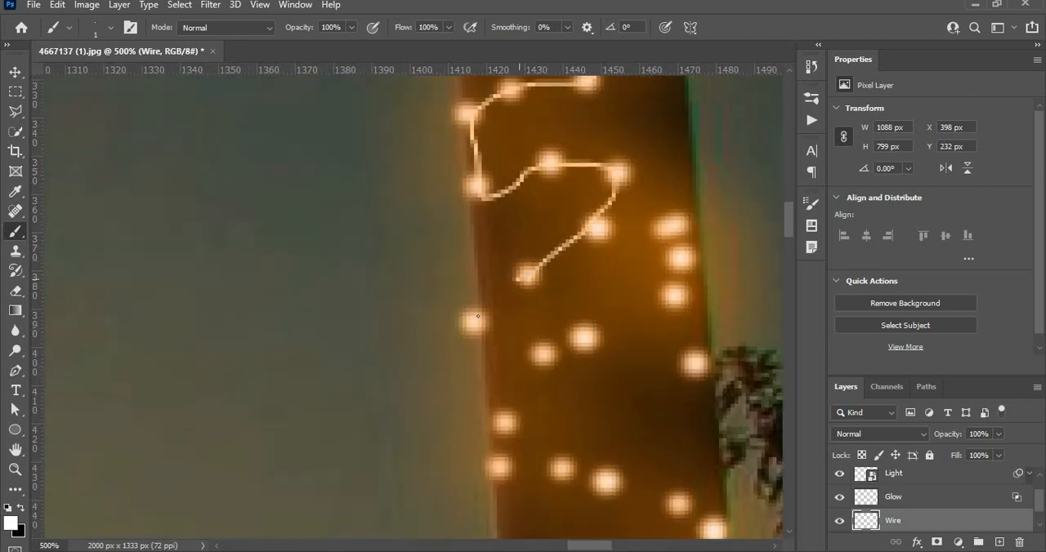
pyautogui.moveTo(478, 316)
pyautogui.mouseDown()
pyautogui.moveTo(533, 358)
pyautogui.moveTo(567, 358)
pyautogui.moveTo(588, 335)
pyautogui.mouseUp()
pyautogui.moveTo(661, 308)
pyautogui.mouseDown()
pyautogui.moveTo(681, 223)
pyautogui.moveTo(695, 370)
pyautogui.moveTo(675, 392)
pyautogui.moveTo(548, 417)
pyautogui.moveTo(514, 426)
pyautogui.moveTo(509, 440)
pyautogui.moveTo(505, 462)
pyautogui.moveTo(607, 481)
pyautogui.mouseUp()
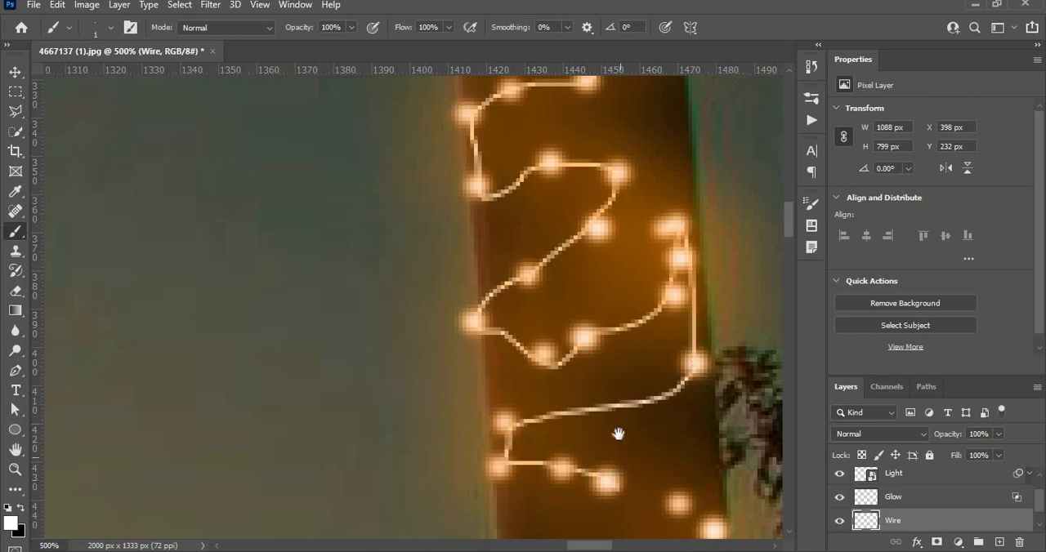
# Continue the thin white wire through the lights down the right pillar's middle shaft to just above the crosspiece
pyautogui.moveTo(597, 379); pyautogui.dragTo(522, 130)
pyautogui.moveTo(538, 230)
pyautogui.mouseDown()
pyautogui.moveTo(605, 253)
pyautogui.moveTo(640, 282)
pyautogui.moveTo(625, 325)
pyautogui.moveTo(595, 349)
pyautogui.mouseUp()
pyautogui.moveTo(535, 377)
pyautogui.mouseDown()
pyautogui.moveTo(484, 382)
pyautogui.moveTo(489, 329)
pyautogui.moveTo(469, 355)
pyautogui.moveTo(441, 487)
pyautogui.moveTo(475, 488)
pyautogui.moveTo(570, 525)
pyautogui.moveTo(617, 526)
pyautogui.moveTo(621, 456)
pyautogui.moveTo(507, 222)
pyautogui.mouseUp()
pyautogui.moveTo(550, 304)
pyautogui.mouseDown()
pyautogui.moveTo(527, 354)
pyautogui.moveTo(417, 358)
pyautogui.moveTo(353, 409)
pyautogui.moveTo(375, 512)
pyautogui.moveTo(430, 446)
pyautogui.moveTo(535, 417)
pyautogui.moveTo(558, 439)
pyautogui.moveTo(491, 292)
pyautogui.moveTo(534, 243)
pyautogui.moveTo(486, 228)
pyautogui.mouseUp()
pyautogui.moveTo(523, 167)
pyautogui.mouseDown()
pyautogui.moveTo(364, 271)
pyautogui.moveTo(346, 307)
pyautogui.moveTo(527, 328)
pyautogui.moveTo(506, 388)
pyautogui.mouseUp()
pyautogui.moveTo(449, 417)
pyautogui.mouseDown()
pyautogui.moveTo(390, 413)
pyautogui.moveTo(374, 428)
pyautogui.moveTo(374, 468)
pyautogui.moveTo(351, 481)
pyautogui.mouseUp()
pyautogui.moveTo(386, 423)
pyautogui.mouseDown()
pyautogui.moveTo(381, 240)
pyautogui.moveTo(368, 255)
pyautogui.moveTo(338, 210)
pyautogui.mouseUp()
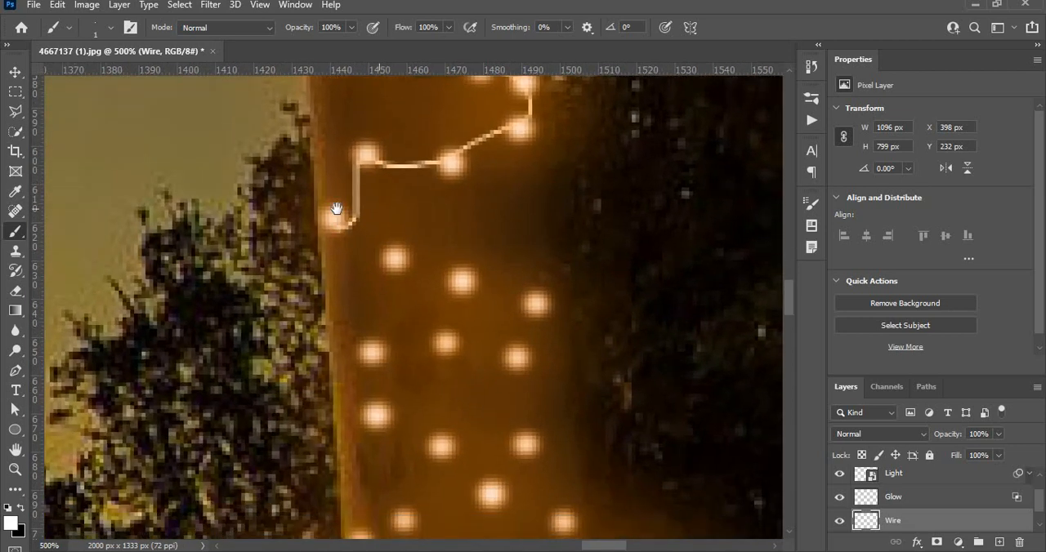
pyautogui.moveTo(336, 174)
pyautogui.mouseDown()
pyautogui.moveTo(498, 238)
pyautogui.moveTo(538, 302)
pyautogui.moveTo(422, 283)
pyautogui.moveTo(365, 334)
pyautogui.moveTo(466, 422)
pyautogui.moveTo(520, 402)
pyautogui.moveTo(560, 471)
pyautogui.moveTo(410, 467)
pyautogui.moveTo(354, 489)
pyautogui.moveTo(363, 435)
pyautogui.moveTo(317, 136)
pyautogui.mouseUp()
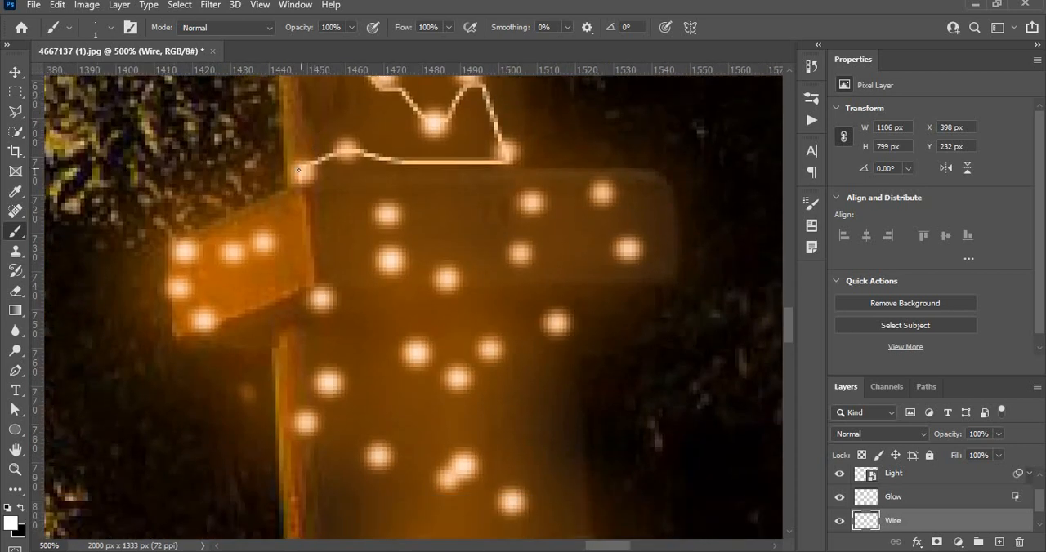
# Paint the wire around the lights on the right pillar's crosspiece and through the group directly beneath it
pyautogui.moveTo(296, 196)
pyautogui.mouseDown()
pyautogui.moveTo(271, 253)
pyautogui.moveTo(204, 239)
pyautogui.mouseUp()
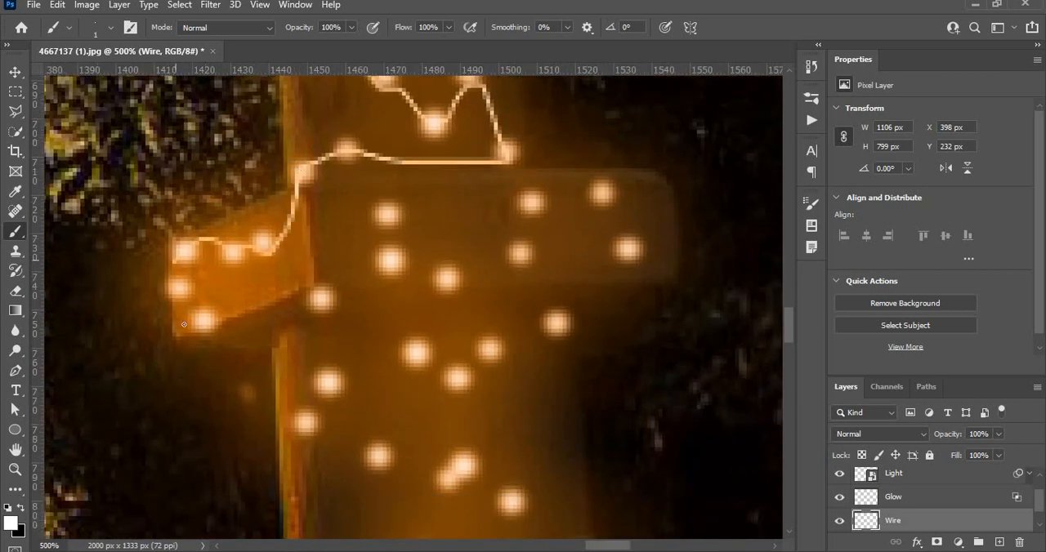
pyautogui.moveTo(183, 325)
pyautogui.mouseDown()
pyautogui.moveTo(205, 344)
pyautogui.moveTo(281, 328)
pyautogui.moveTo(351, 289)
pyautogui.moveTo(384, 247)
pyautogui.mouseUp()
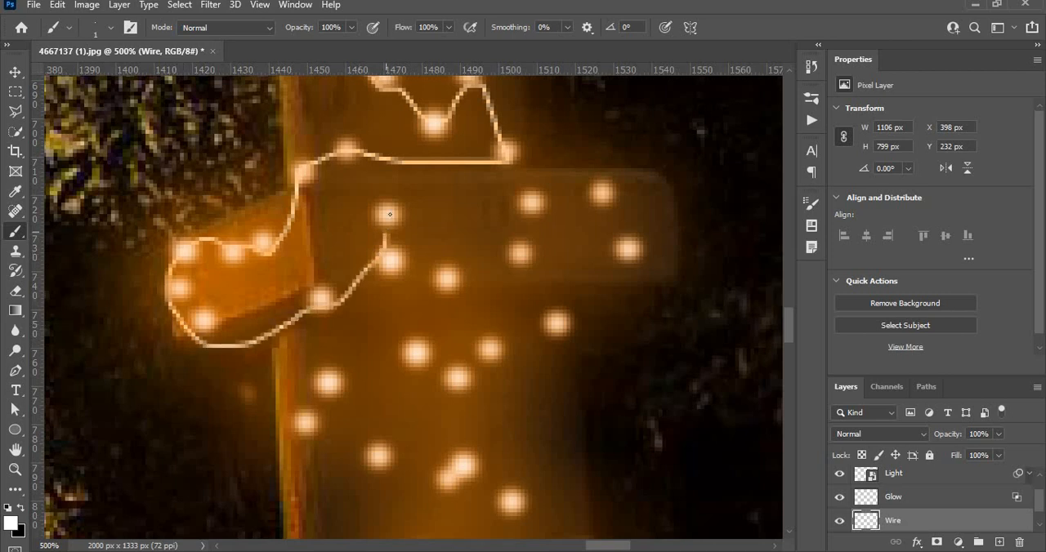
pyautogui.moveTo(394, 214)
pyautogui.mouseDown()
pyautogui.moveTo(428, 277)
pyautogui.moveTo(470, 279)
pyautogui.moveTo(531, 201)
pyautogui.moveTo(637, 258)
pyautogui.moveTo(591, 307)
pyautogui.moveTo(491, 348)
pyautogui.mouseUp()
pyautogui.moveTo(446, 377)
pyautogui.mouseDown()
pyautogui.moveTo(342, 369)
pyautogui.moveTo(310, 433)
pyautogui.moveTo(422, 472)
pyautogui.mouseUp()
pyautogui.keyDown('shift'); pyautogui.click(501, 497); pyautogui.keyUp('shift')
pyautogui.moveTo(444, 427); pyautogui.dragTo(427, 117)
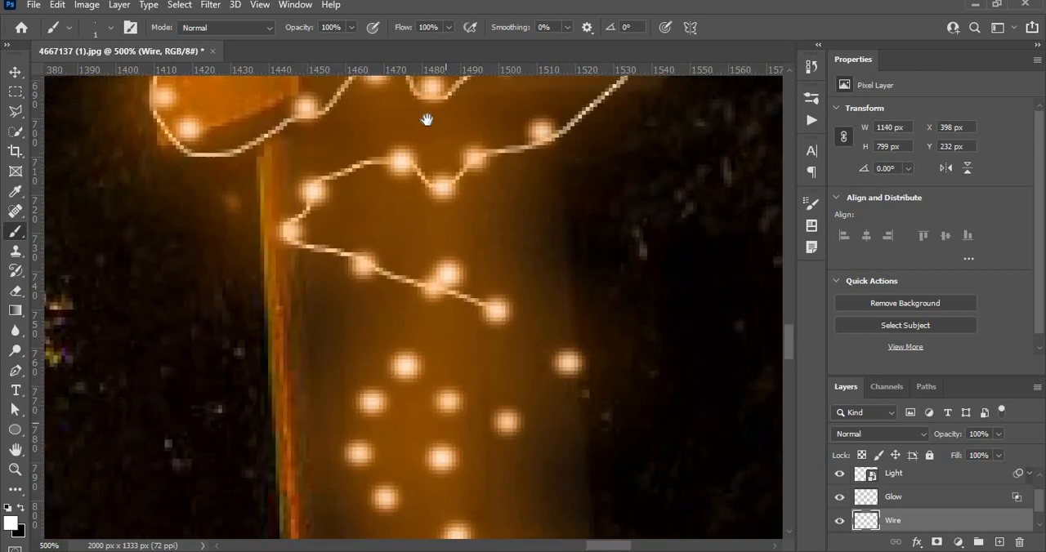
# Extend the wire in a winding path through the lights on the right pillar's lower shaft, down to the pair above the base
pyautogui.moveTo(501, 201)
pyautogui.mouseDown()
pyautogui.moveTo(565, 269)
pyautogui.moveTo(549, 287)
pyautogui.moveTo(487, 300)
pyautogui.moveTo(381, 252)
pyautogui.moveTo(363, 322)
pyautogui.moveTo(360, 374)
pyautogui.moveTo(454, 357)
pyautogui.moveTo(442, 433)
pyautogui.mouseUp()
pyautogui.moveTo(436, 398)
pyautogui.mouseDown()
pyautogui.moveTo(448, 408)
pyautogui.moveTo(381, 107)
pyautogui.mouseUp()
pyautogui.moveTo(399, 187)
pyautogui.mouseDown()
pyautogui.moveTo(331, 266)
pyautogui.moveTo(382, 374)
pyautogui.moveTo(458, 184)
pyautogui.moveTo(487, 201)
pyautogui.moveTo(513, 304)
pyautogui.mouseUp()
pyautogui.keyDown('shift'); pyautogui.click(529, 403); pyautogui.keyUp('shift')
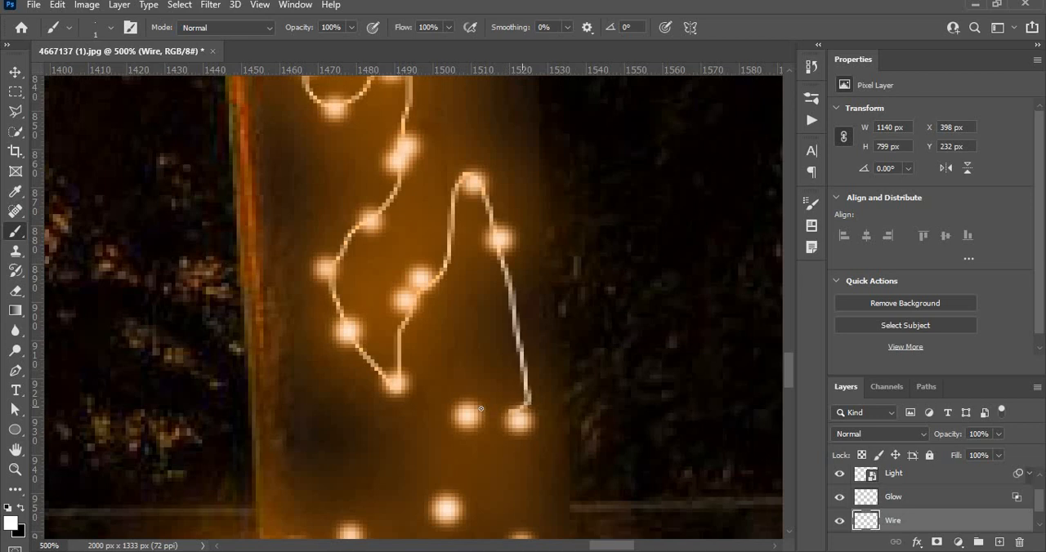
pyautogui.keyDown('shift'); pyautogui.click(480, 408); pyautogui.keyUp('shift')
pyautogui.moveTo(506, 489); pyautogui.dragTo(486, 343)
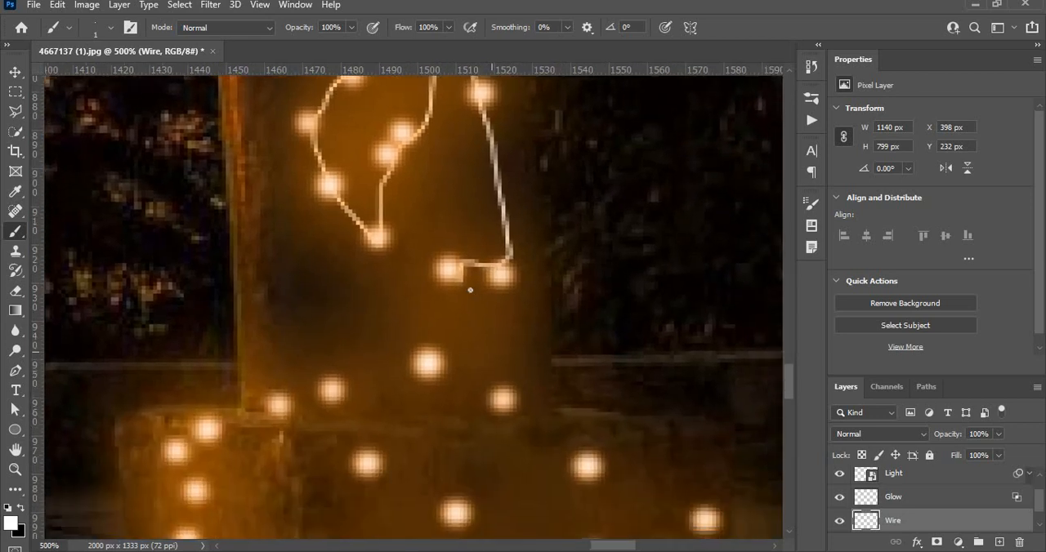
# Paint the wire from the shaft's lowest lights across to the base's left edge and down its side
pyautogui.moveTo(423, 339)
pyautogui.mouseDown()
pyautogui.moveTo(384, 371)
pyautogui.moveTo(211, 424)
pyautogui.moveTo(291, 236)
pyautogui.mouseUp()
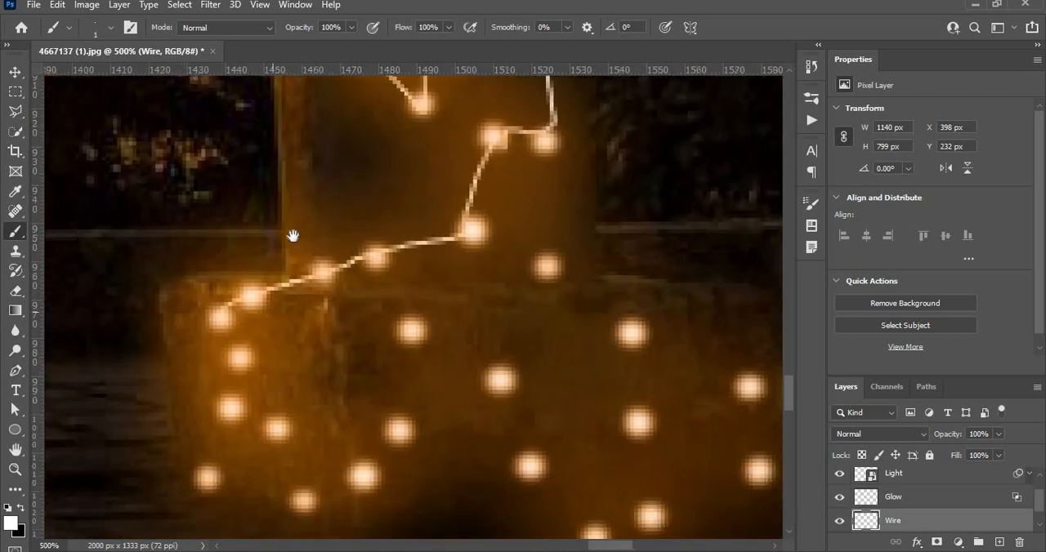
pyautogui.keyDown('shift'); pyautogui.click(258, 285); pyautogui.keyUp('shift')
pyautogui.keyDown('shift'); pyautogui.click(252, 330); pyautogui.keyUp('shift')
pyautogui.keyDown('shift'); pyautogui.click(230, 381); pyautogui.keyUp('shift')
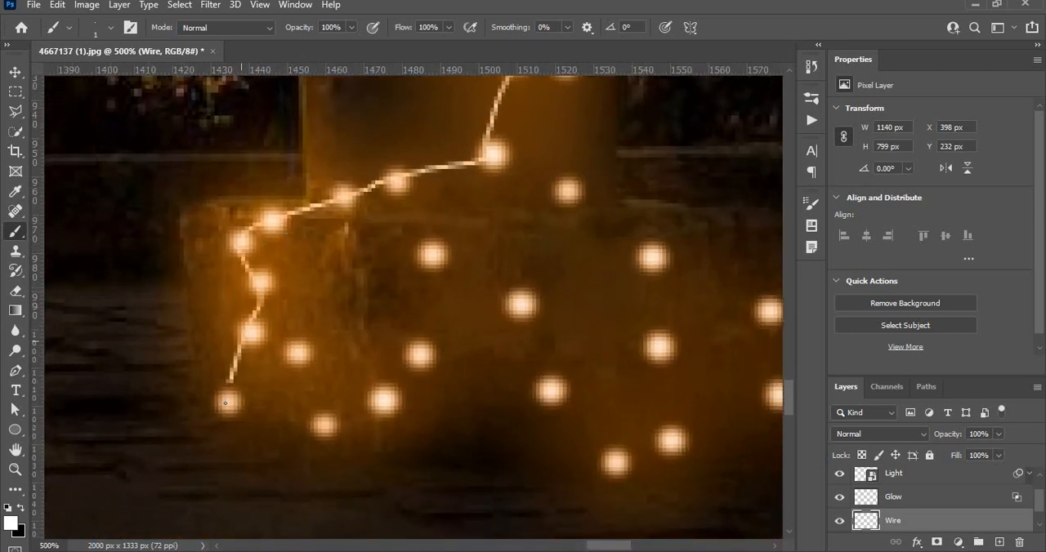
# Connect the remaining lights across the front and right side of the right pillar's base with the thin white wire
pyautogui.moveTo(229, 409)
pyautogui.mouseDown()
pyautogui.moveTo(317, 400)
pyautogui.moveTo(369, 423)
pyautogui.moveTo(427, 327)
pyautogui.moveTo(443, 255)
pyautogui.moveTo(490, 274)
pyautogui.moveTo(531, 343)
pyautogui.moveTo(633, 463)
pyautogui.moveTo(662, 463)
pyautogui.mouseUp()
pyautogui.moveTo(675, 416)
pyautogui.mouseDown()
pyautogui.moveTo(670, 301)
pyautogui.moveTo(609, 222)
pyautogui.moveTo(564, 191)
pyautogui.mouseUp()
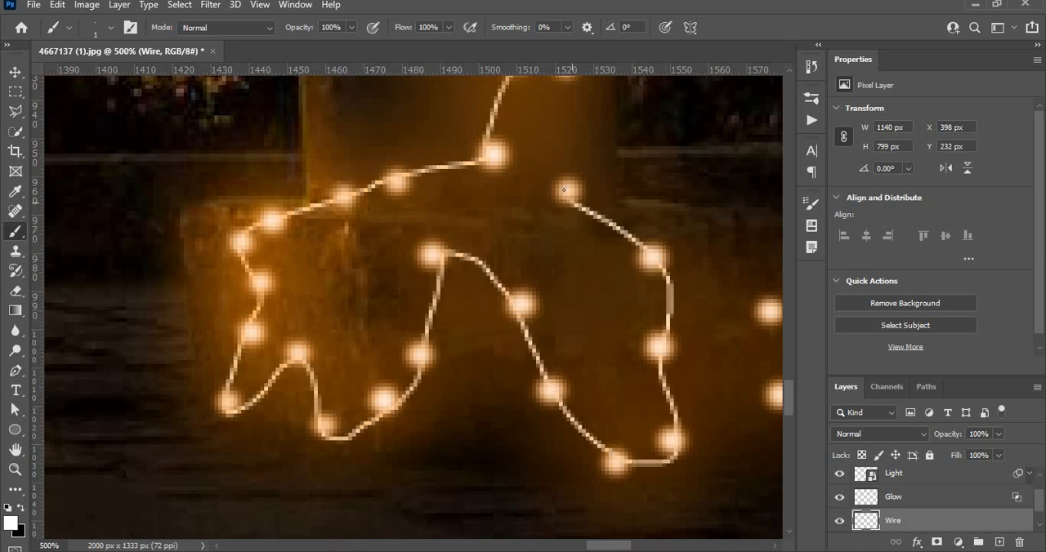
pyautogui.moveTo(468, 251); pyautogui.dragTo(298, 273)
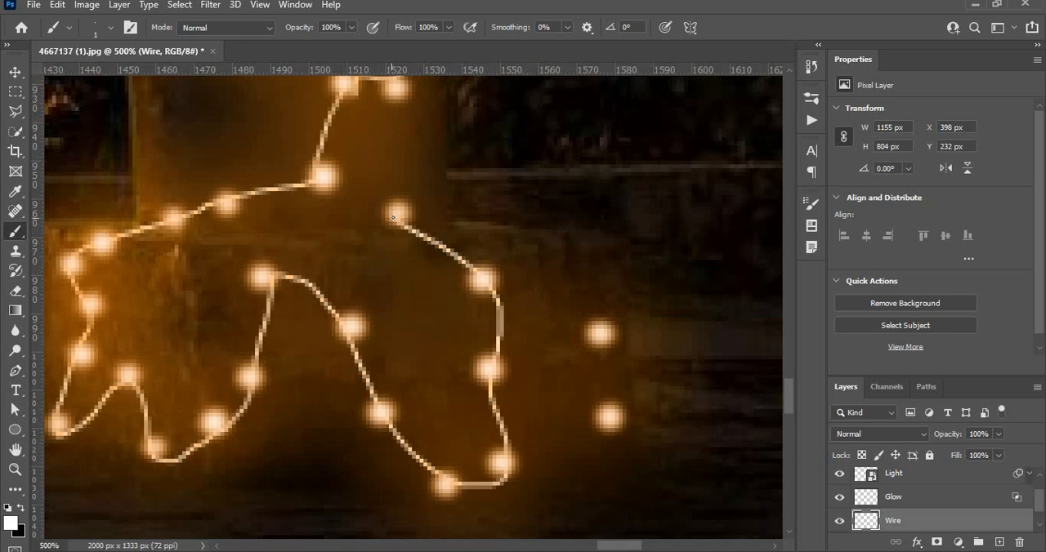
pyautogui.moveTo(401, 219)
pyautogui.mouseDown()
pyautogui.moveTo(554, 287)
pyautogui.moveTo(605, 362)
pyautogui.moveTo(611, 437)
pyautogui.mouseUp()
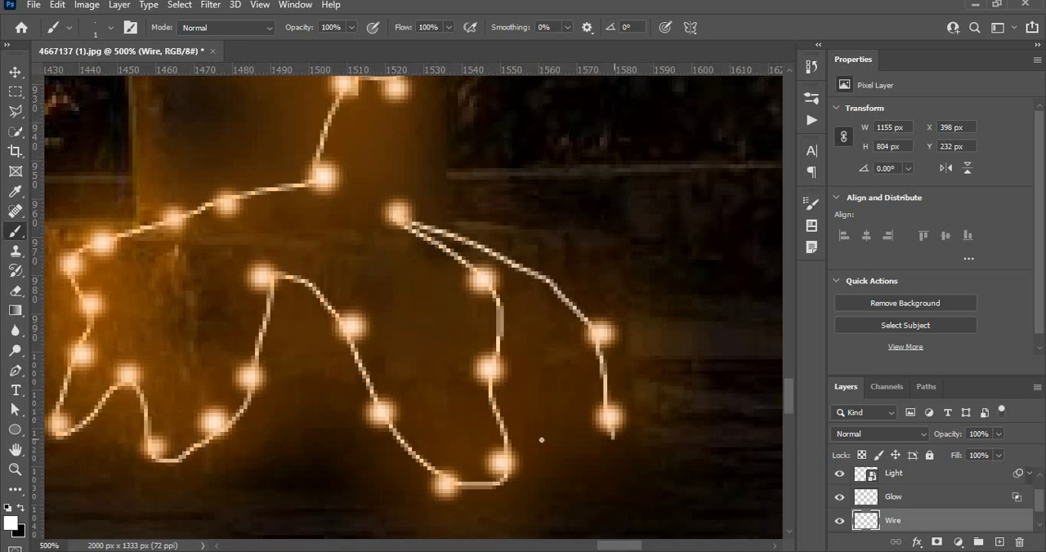
pyautogui.scroll(-8, 276, 431)
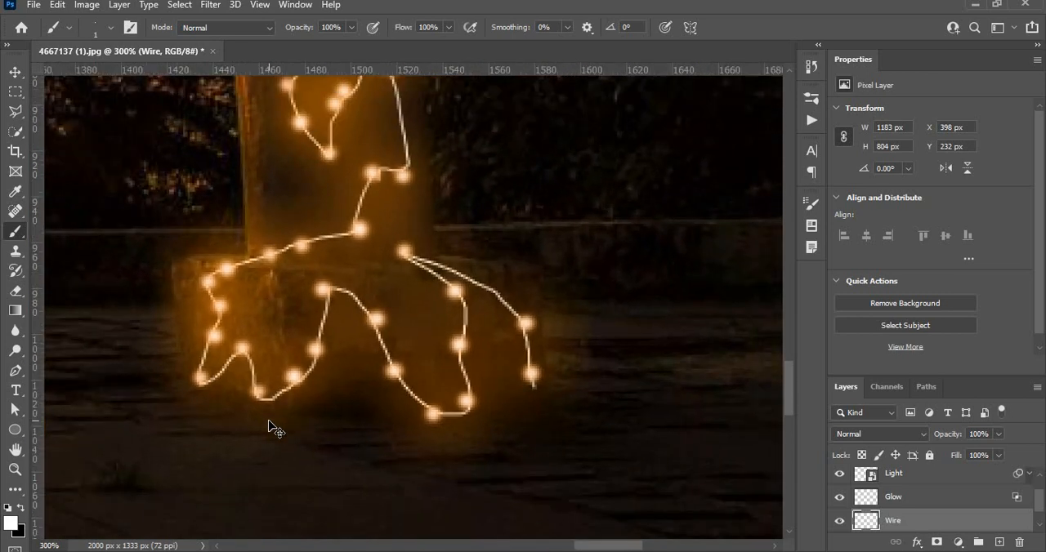
pyautogui.scroll(-3, 269, 421)
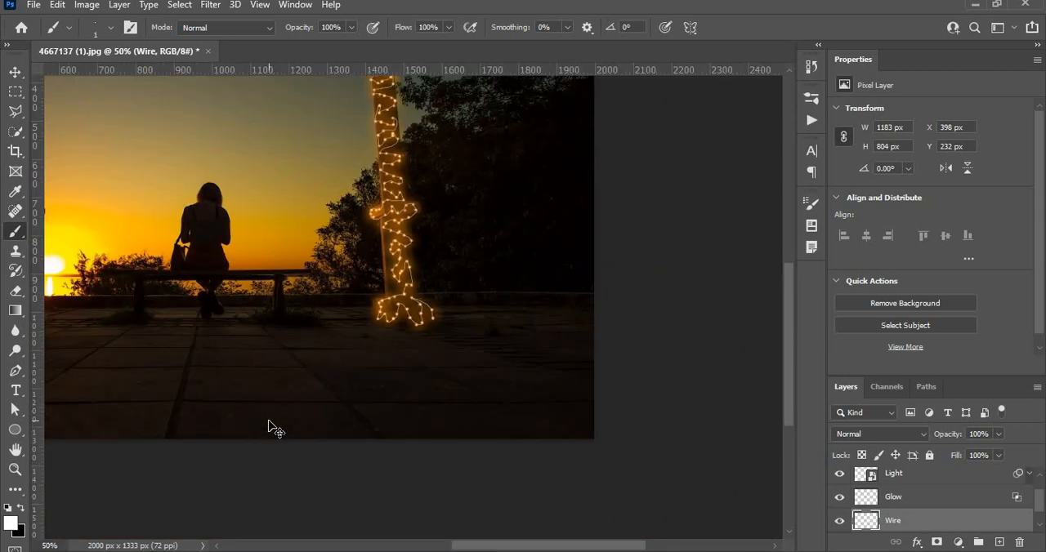
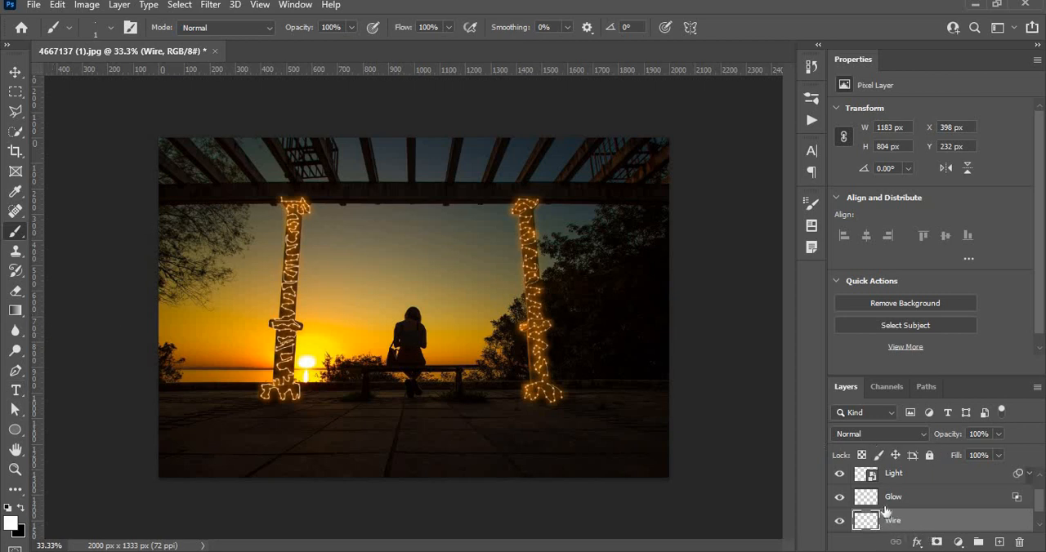
# Add a Pattern Overlay effect to the Wire layer and open its pattern choices
pyautogui.rightClick(889, 521)
pyautogui.click(757, 18)
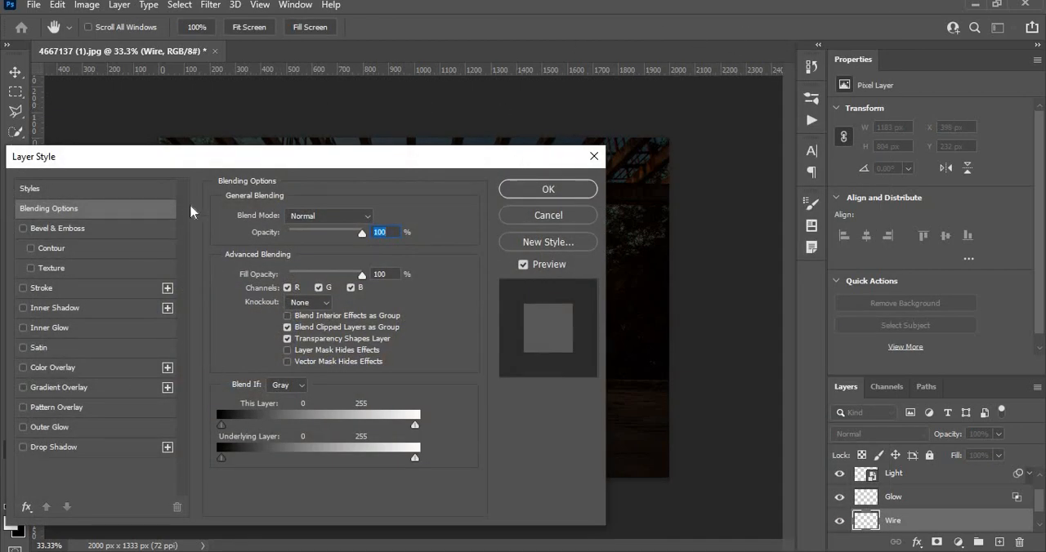
pyautogui.moveTo(212, 167); pyautogui.dragTo(790, 20)
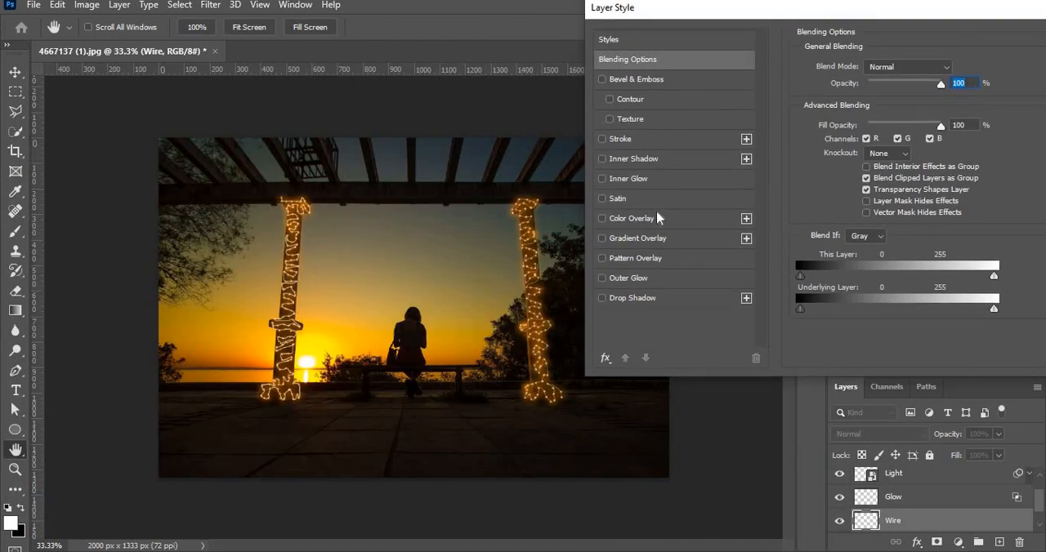
pyautogui.click(641, 260)
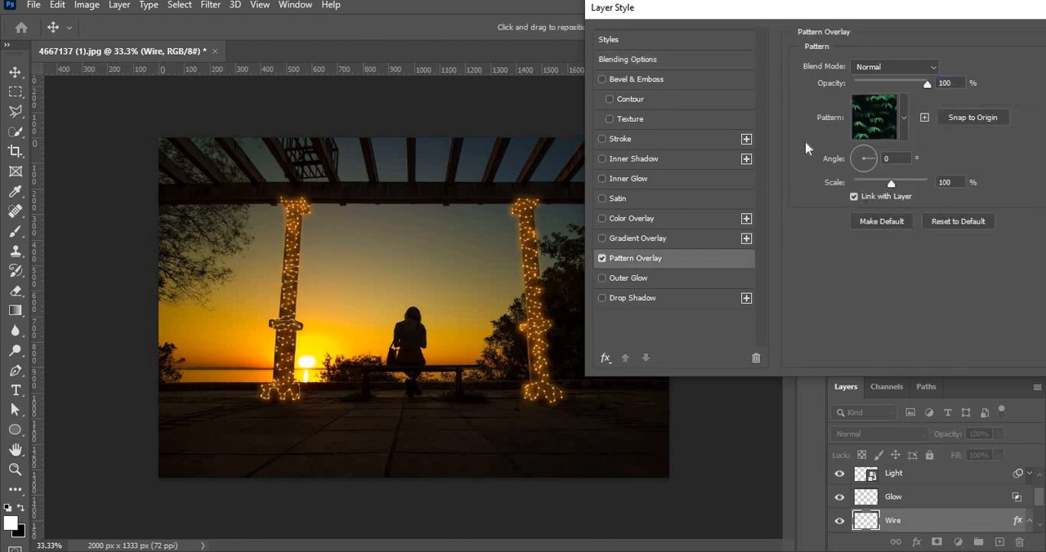
pyautogui.click(904, 117)
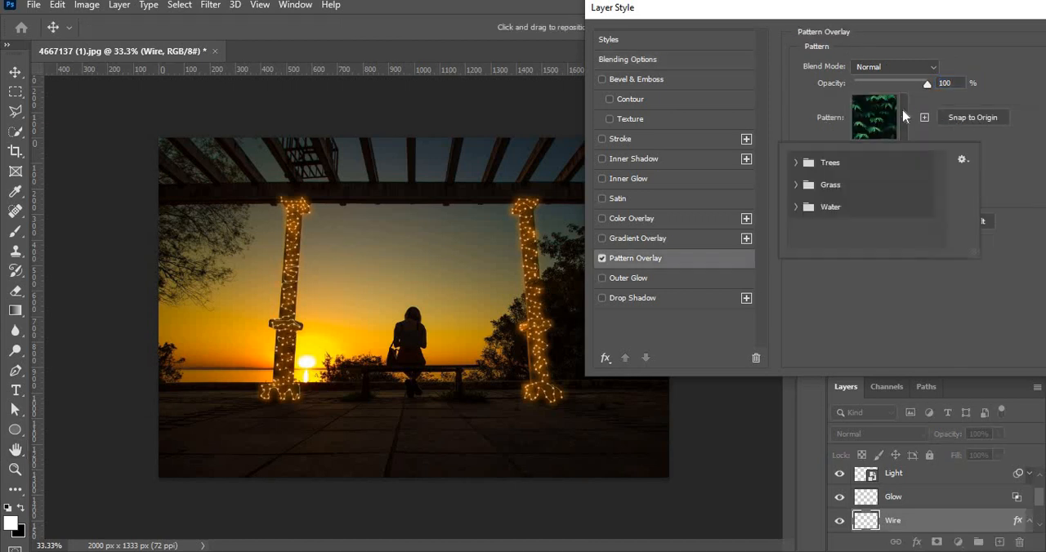
# Try the pale green and light blue patterns from the Water group on the wire
pyautogui.click(964, 159)
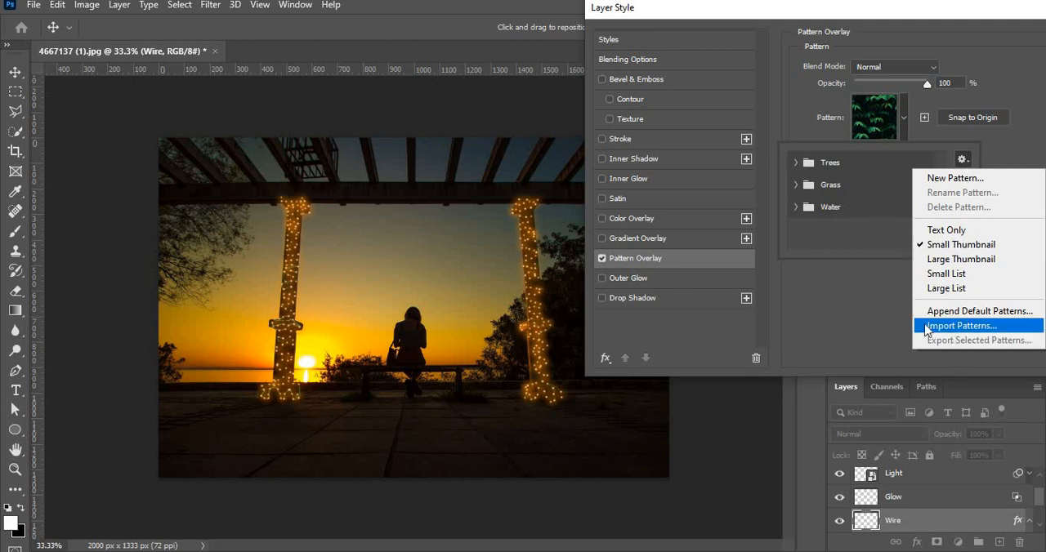
pyautogui.click(797, 210)
pyautogui.click(796, 208)
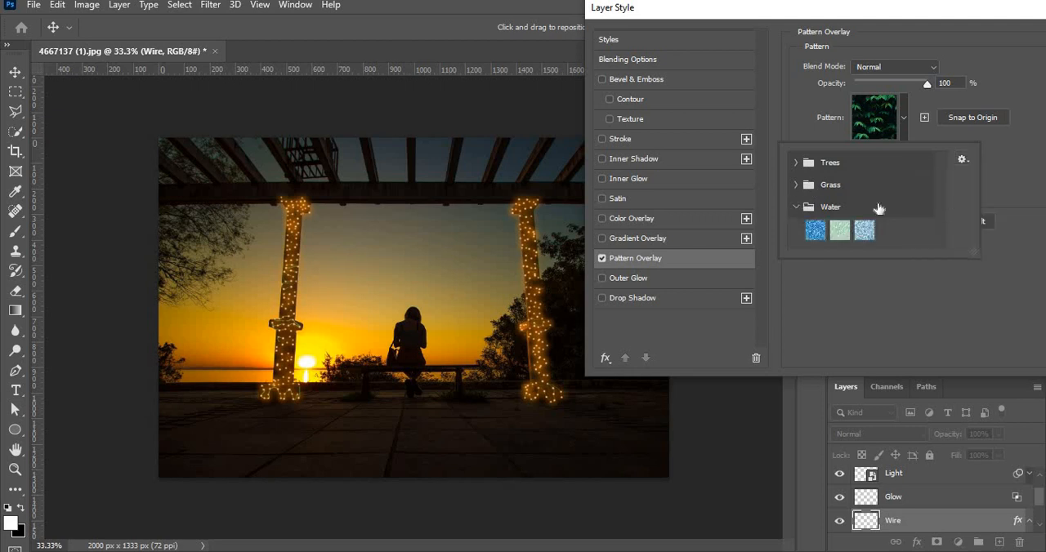
pyautogui.click(840, 233)
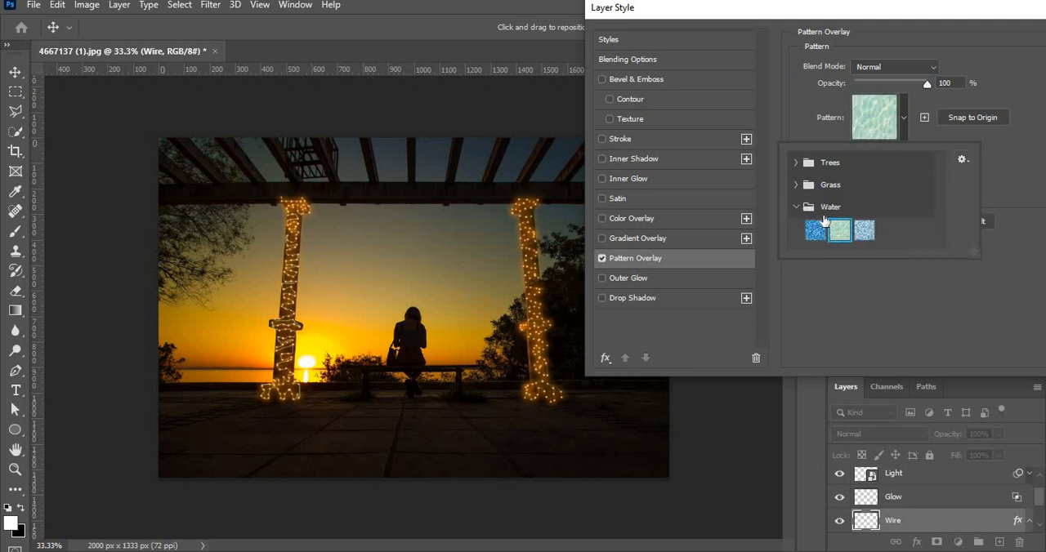
pyautogui.click(852, 228)
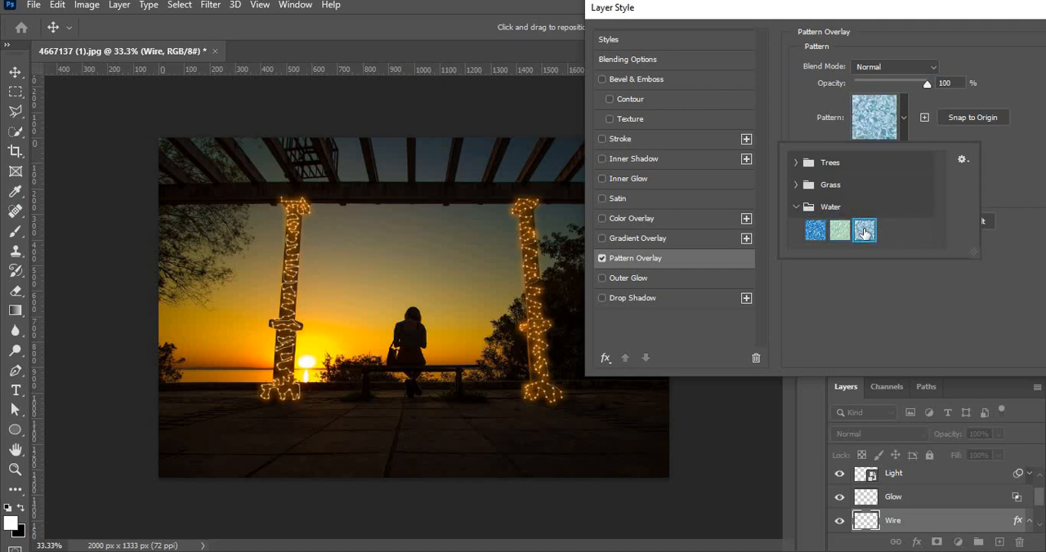
# Choose the yellow-and-black foliage pattern from the Trees group for the wire's overlay
pyautogui.click(796, 163)
pyautogui.click(864, 187)
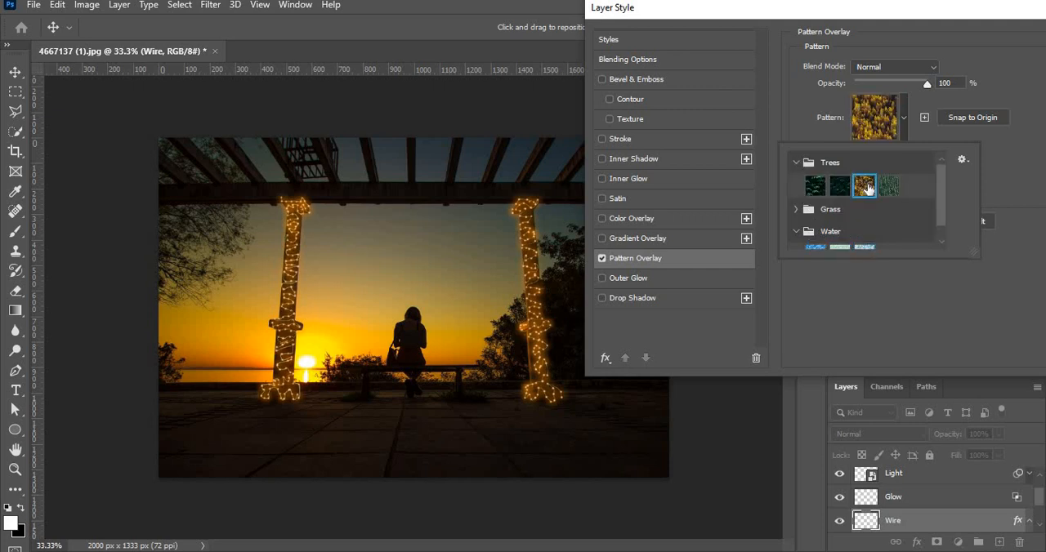
pyautogui.click(904, 118)
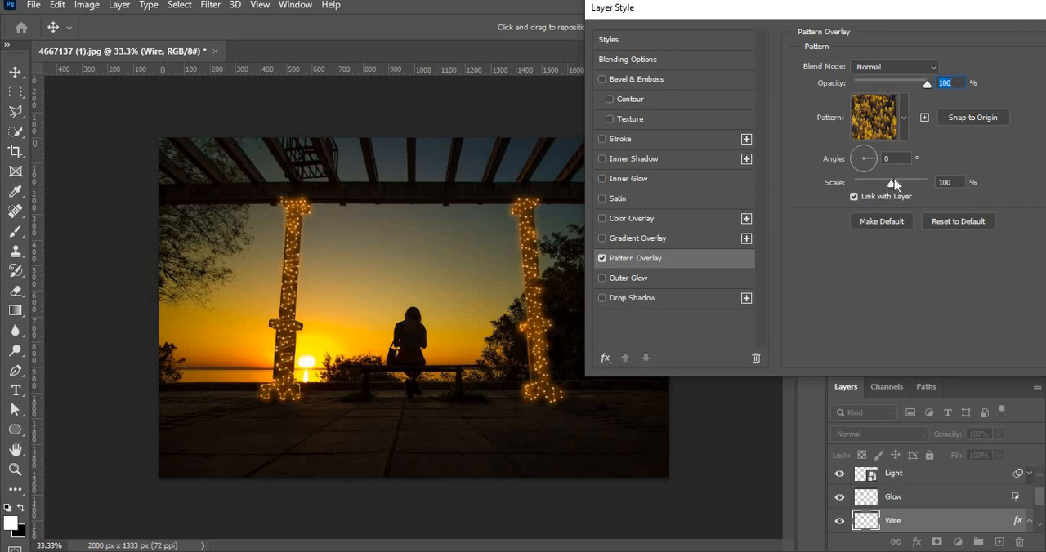
# Set the wire's pattern overlay scale to 450% and apply the layer style
pyautogui.moveTo(895, 186); pyautogui.dragTo(899, 187)
pyautogui.click(933, 70)
pyautogui.click(935, 78)
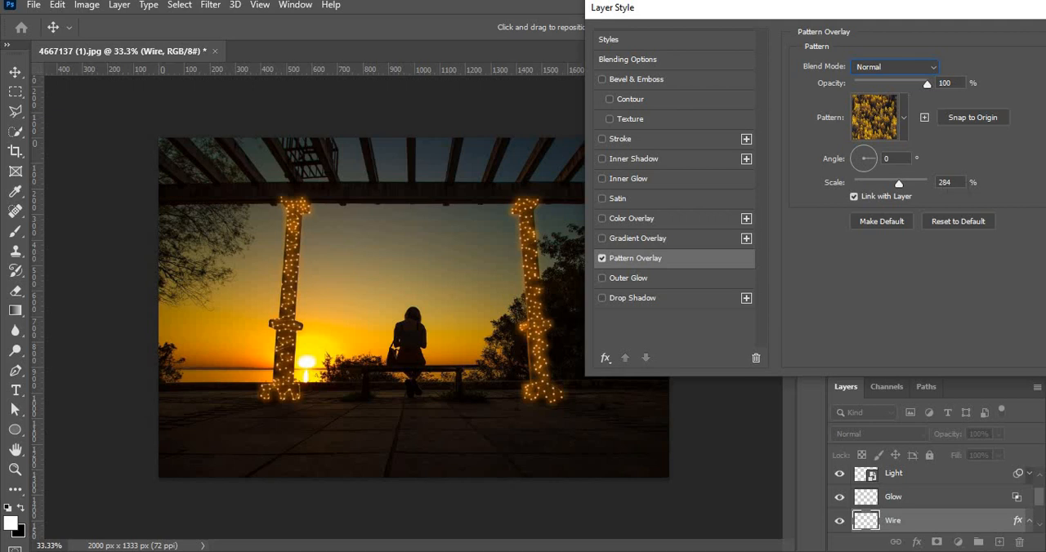
pyautogui.moveTo(940, 15); pyautogui.dragTo(692, 66)
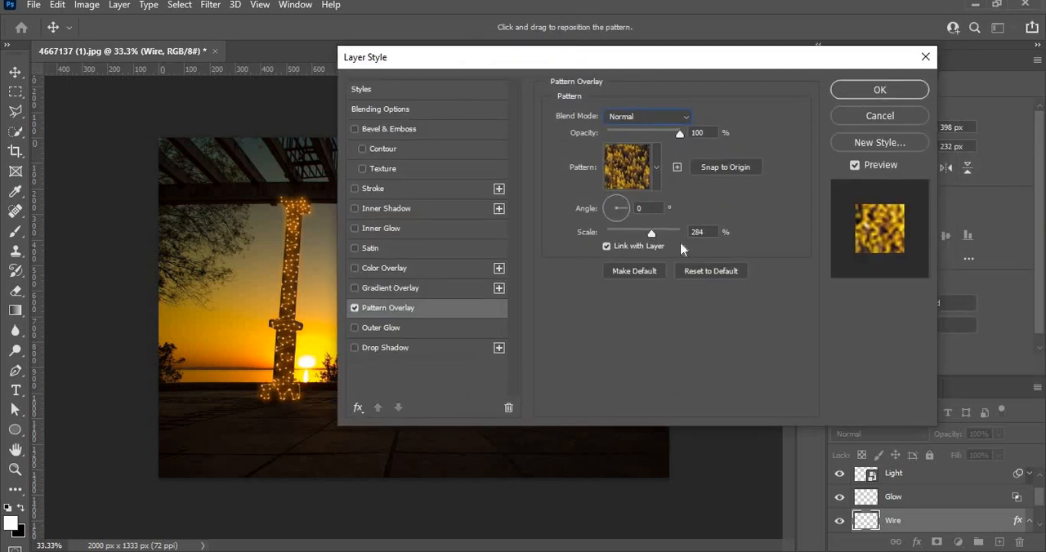
pyautogui.moveTo(651, 235); pyautogui.dragTo(660, 235)
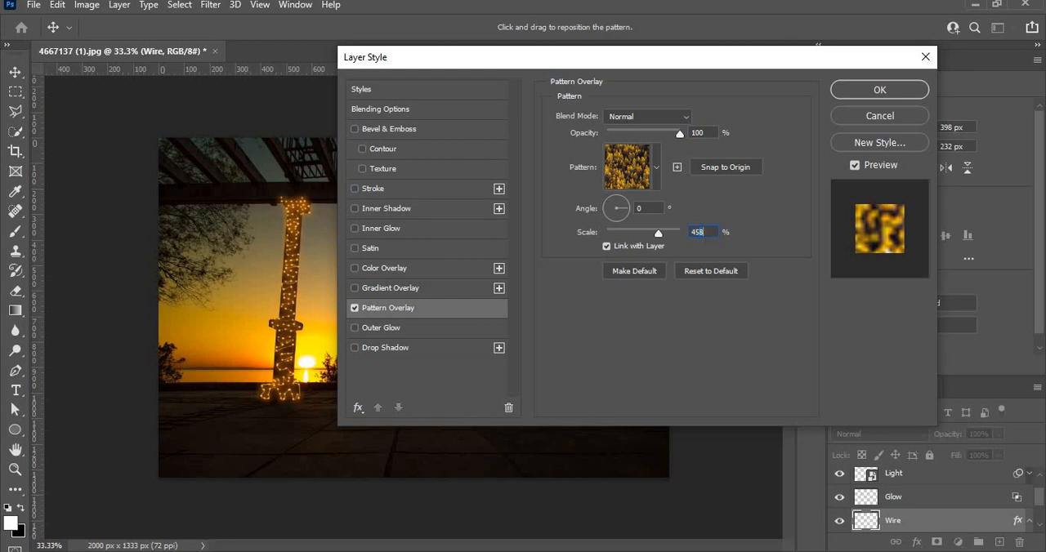
pyautogui.press('BackSpace')
pyautogui.write('0')
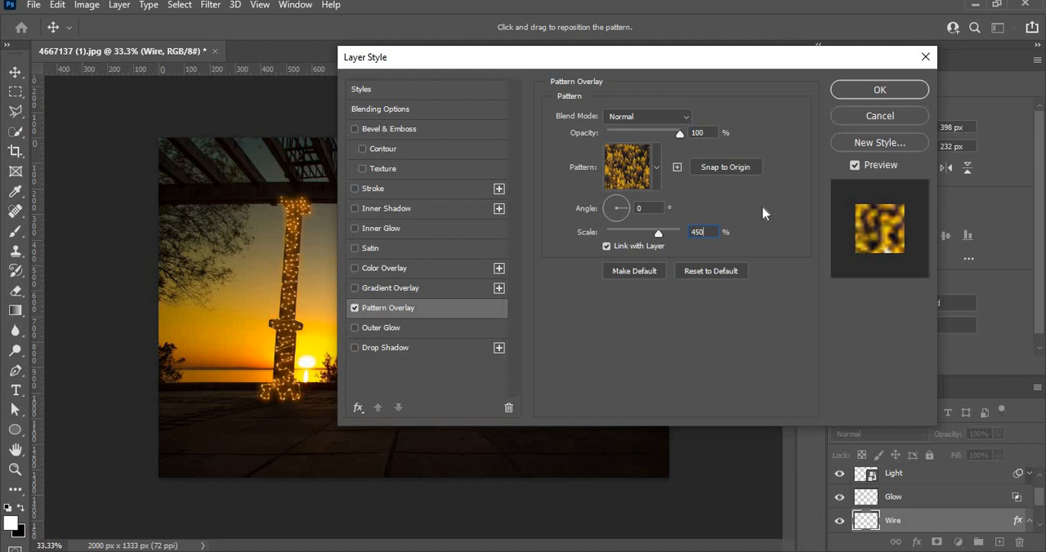
pyautogui.click(889, 90)
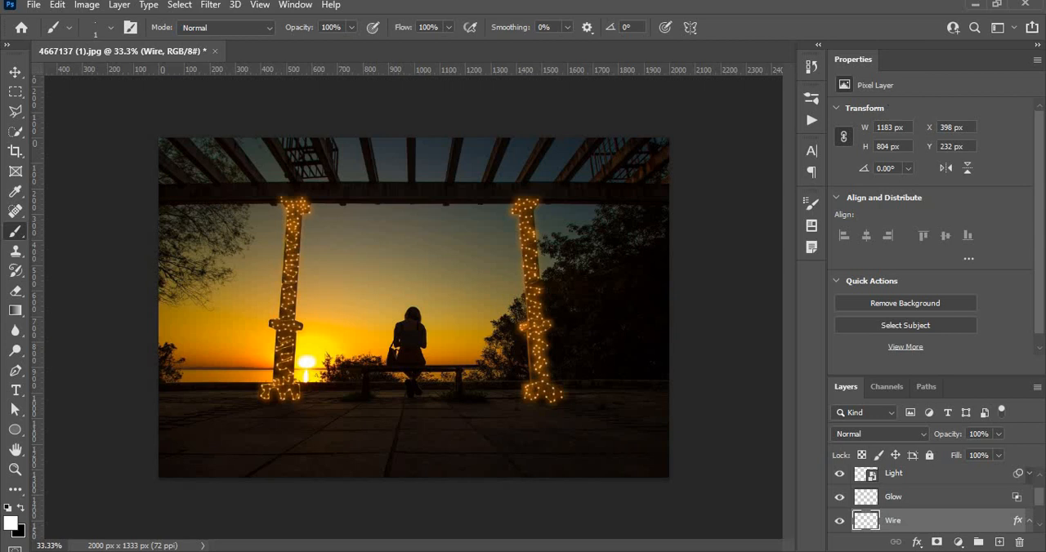
# Add a Solid Color fill layer directly above the Background in orange #ff9000
pyautogui.scroll(-1, 940, 483)
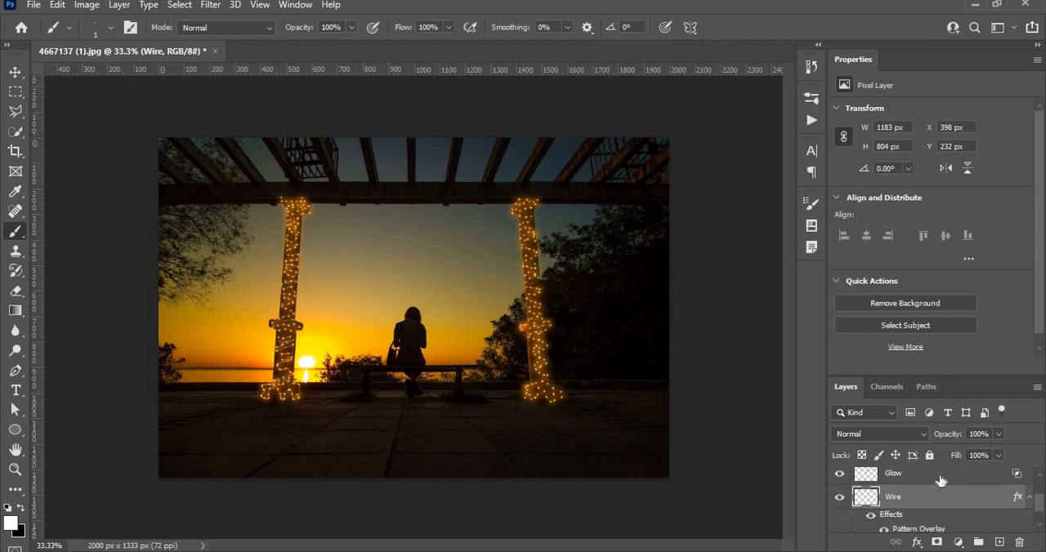
pyautogui.scroll(-1, 940, 482)
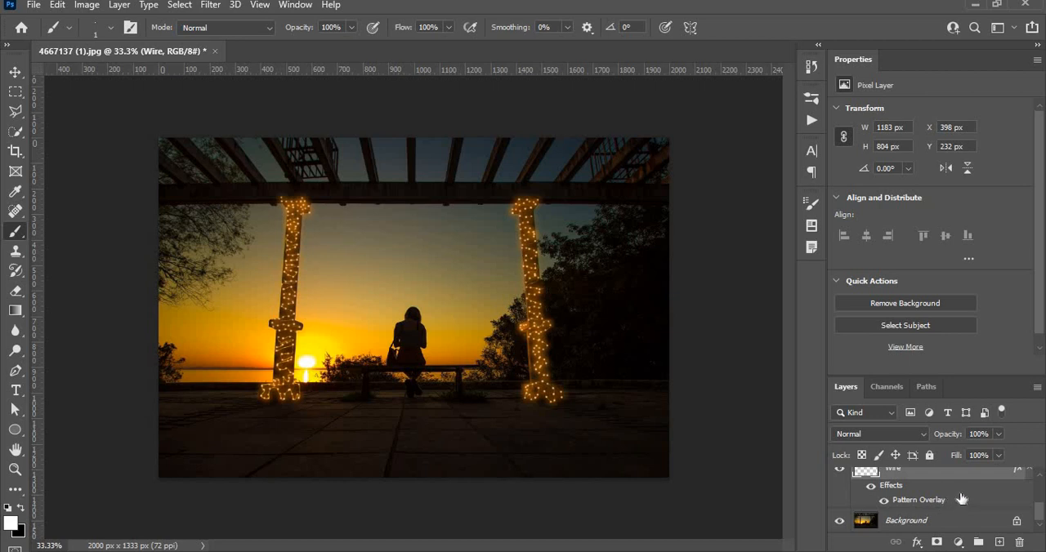
pyautogui.moveTo(955, 440); pyautogui.dragTo(931, 441)
pyautogui.moveTo(955, 435); pyautogui.dragTo(944, 440)
pyautogui.click(910, 527)
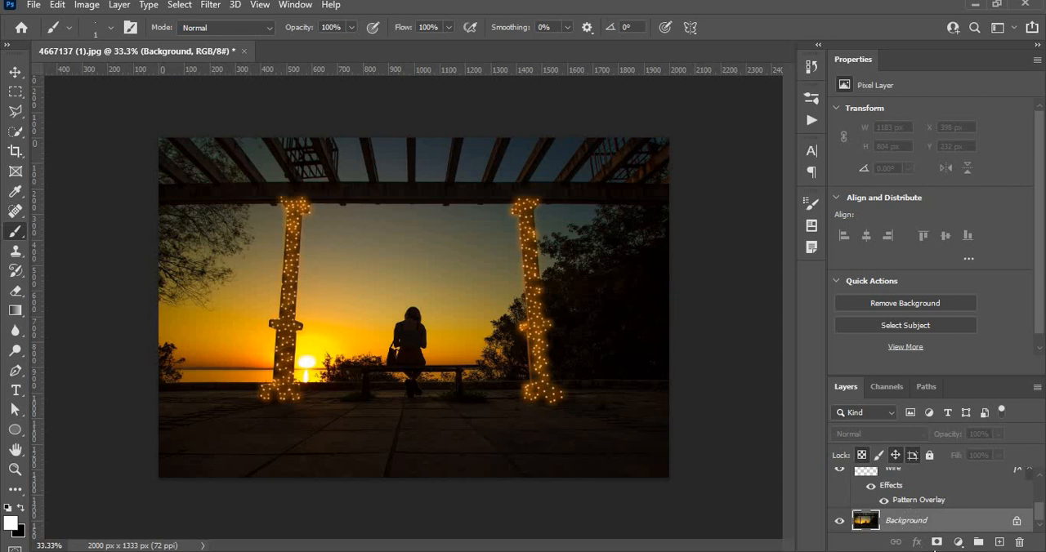
pyautogui.click(958, 542)
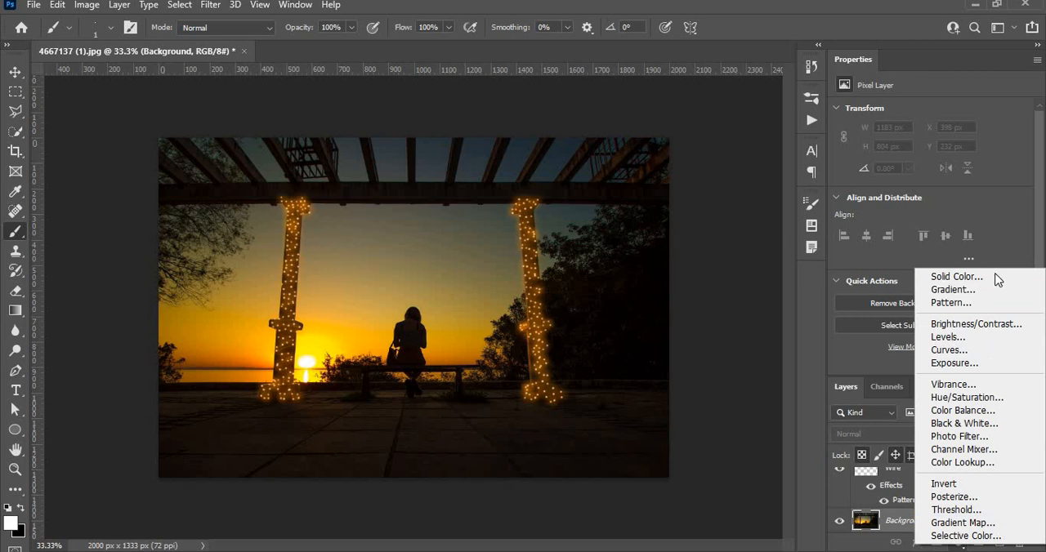
pyautogui.click(994, 276)
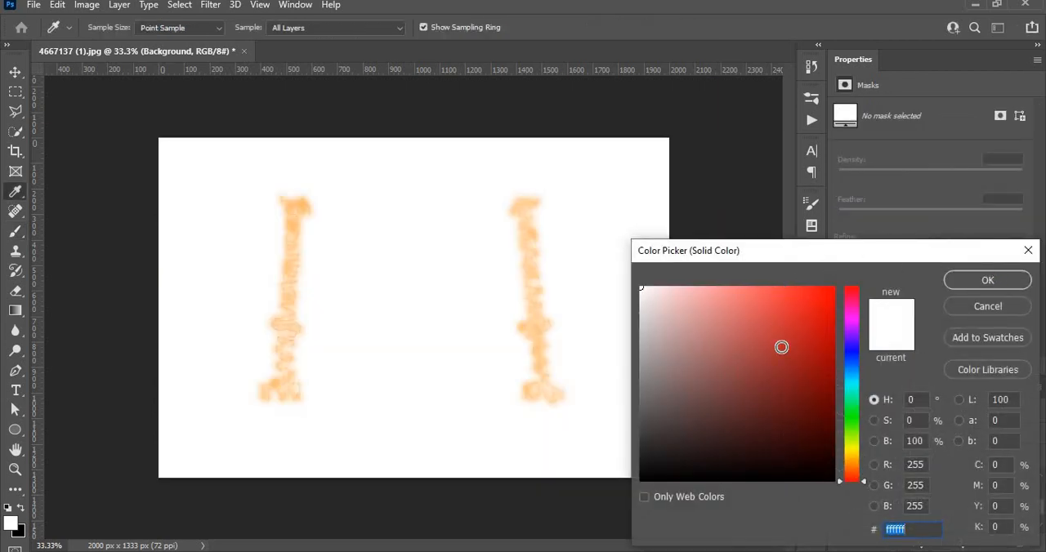
pyautogui.click(853, 466)
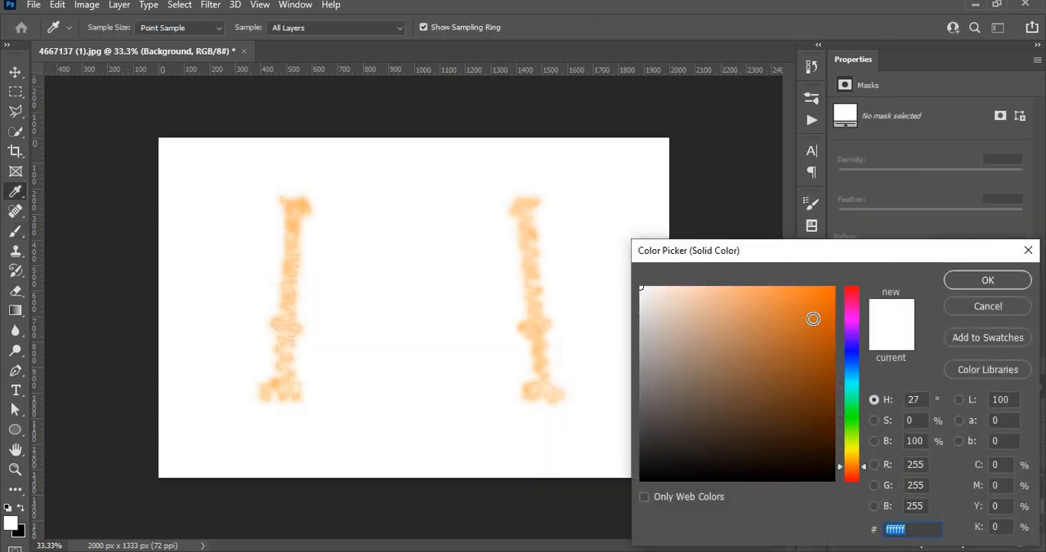
pyautogui.moveTo(813, 320); pyautogui.dragTo(878, 274)
pyautogui.moveTo(849, 474); pyautogui.dragTo(853, 469)
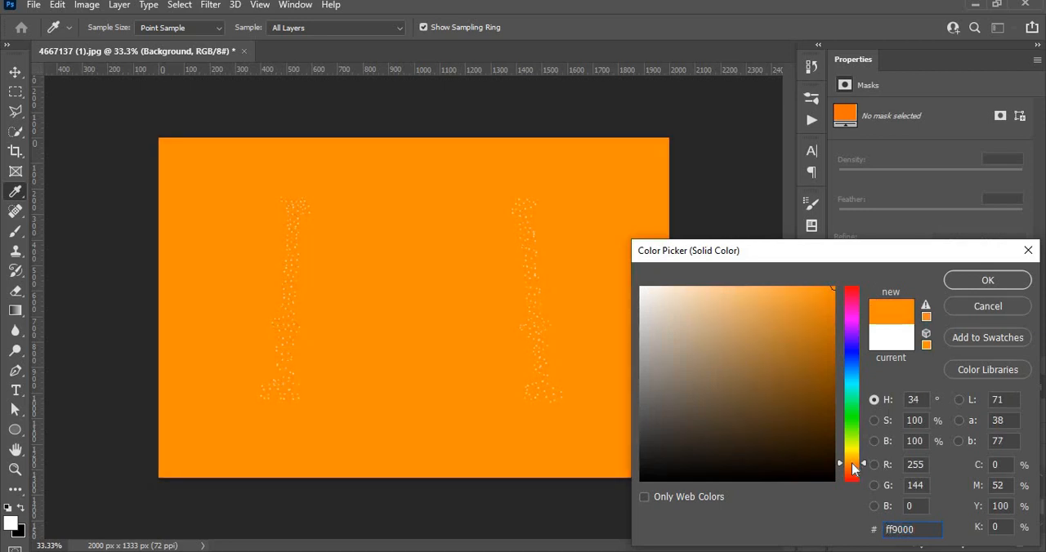
pyautogui.click(997, 285)
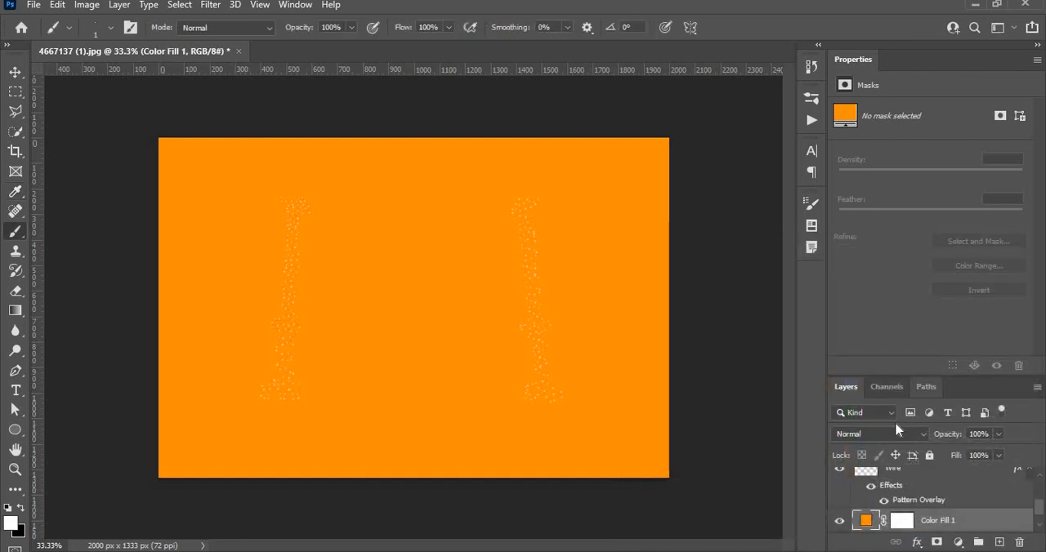
# Change the orange fill layer's blend mode to Overlay
pyautogui.click(892, 438)
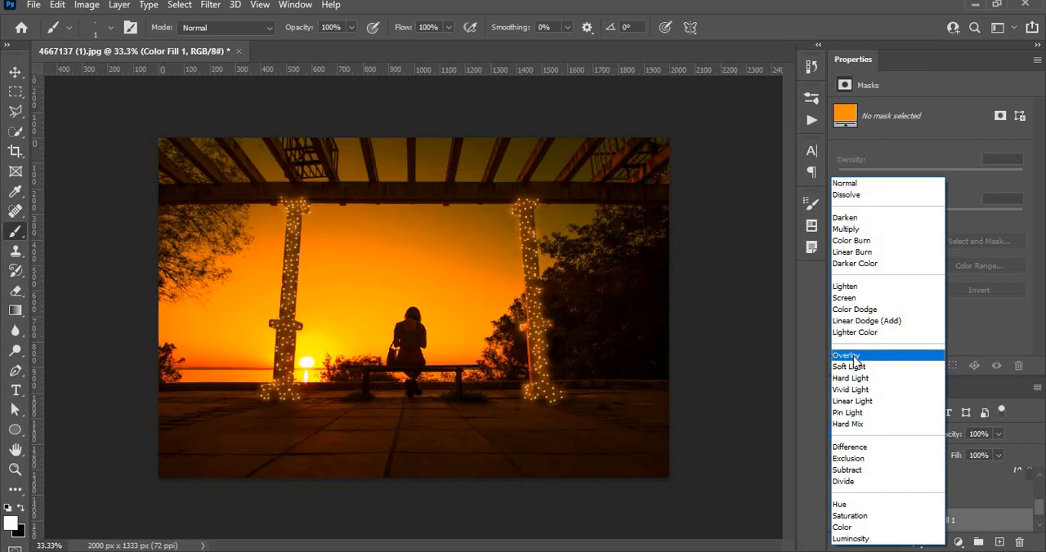
pyautogui.click(856, 357)
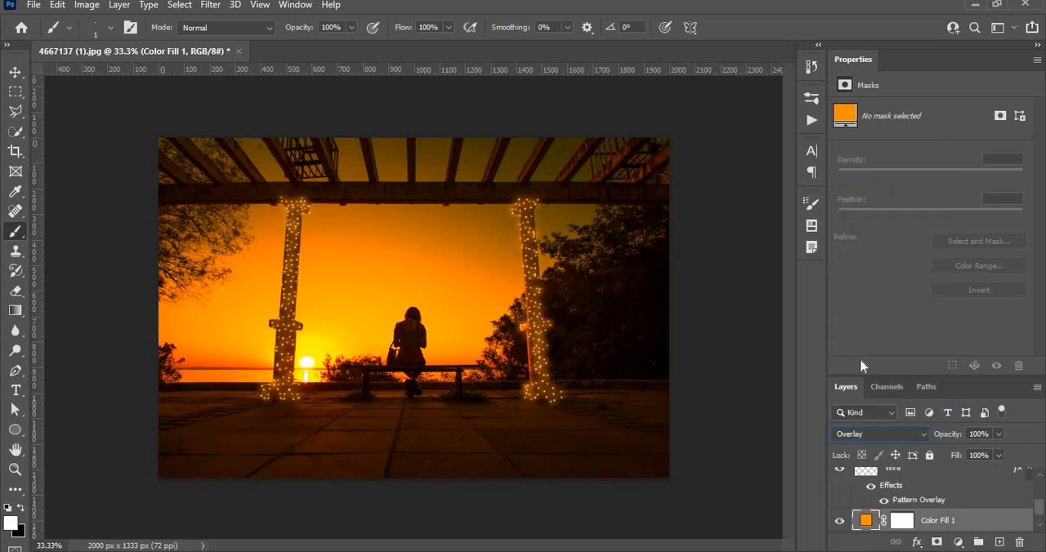
pyautogui.click(957, 542)
pyautogui.click(958, 544)
# Split the orange fill's Blend If underlying-layer shadow range to 0 / 21, apply it, and select the fill layer's mask
pyautogui.rightClick(953, 525)
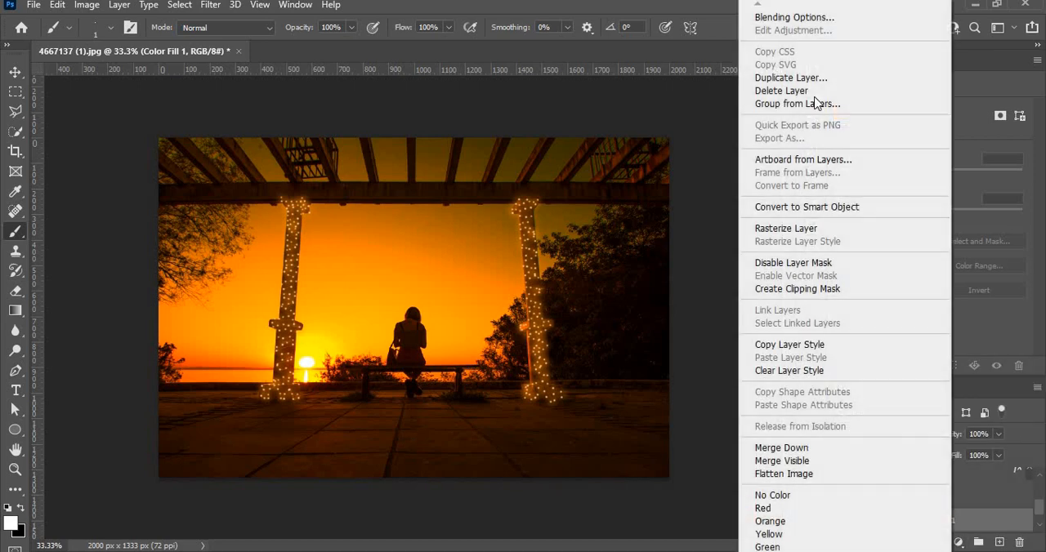
pyautogui.click(822, 21)
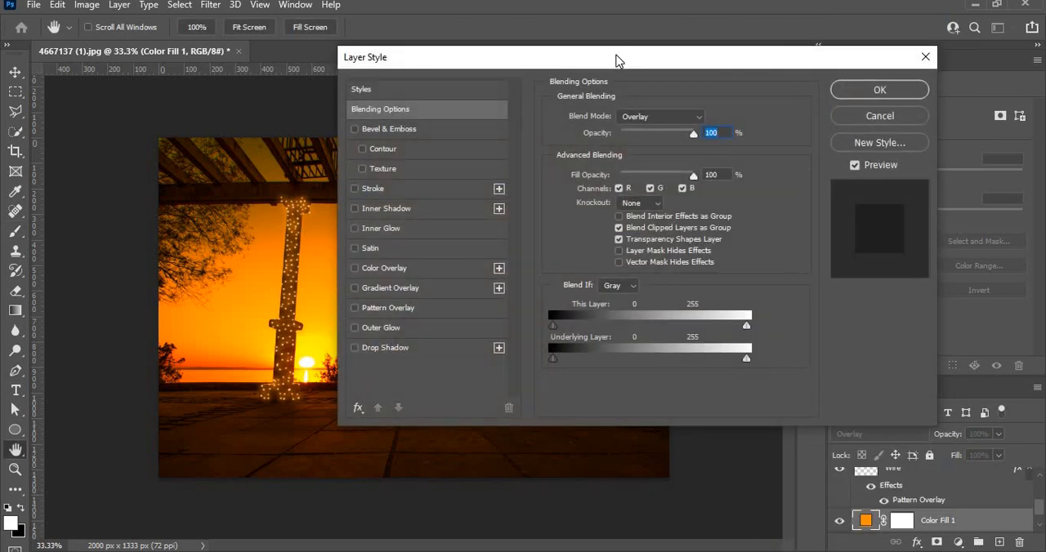
pyautogui.moveTo(615, 42); pyautogui.dragTo(849, 9)
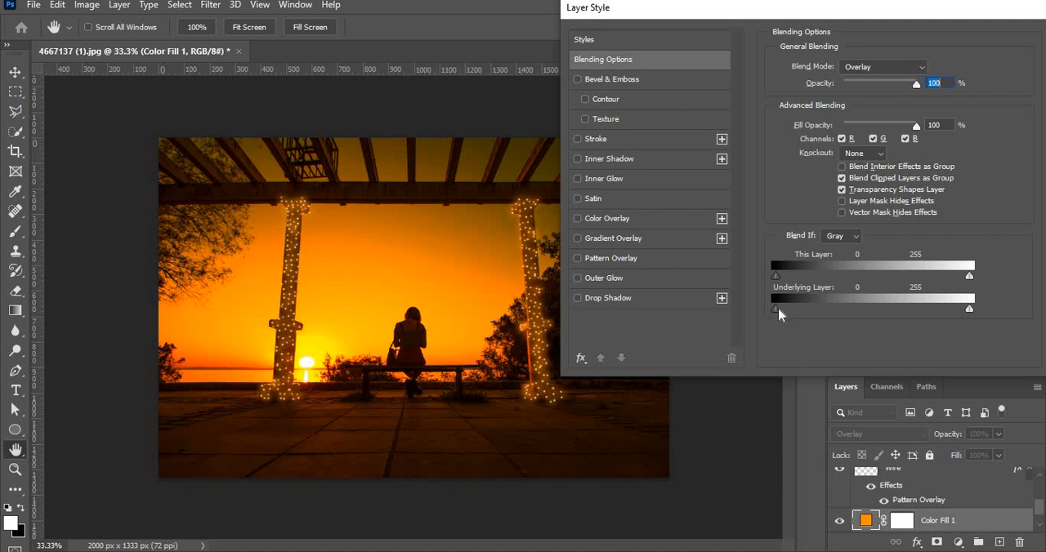
pyautogui.moveTo(779, 313); pyautogui.dragTo(805, 316)
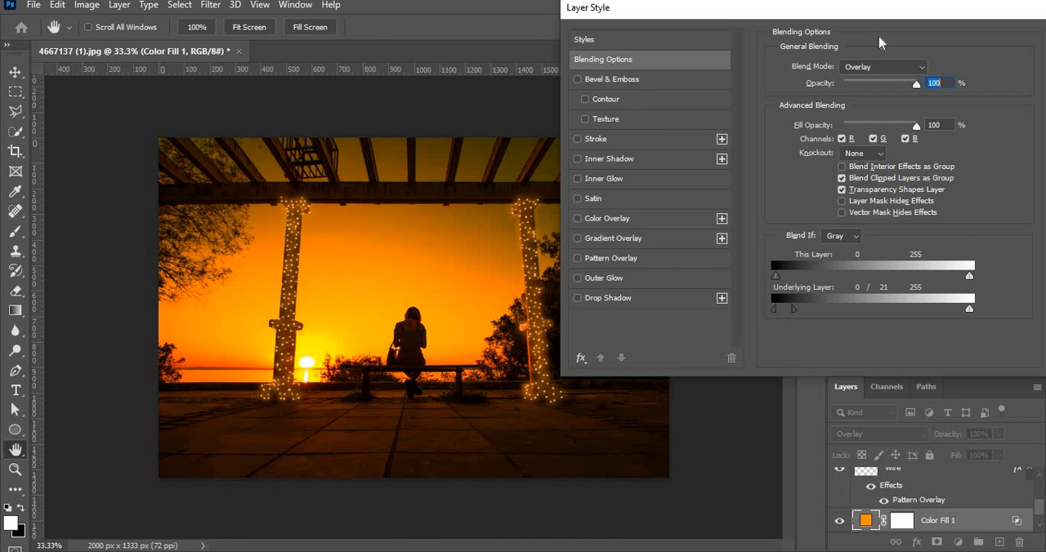
pyautogui.moveTo(824, 16); pyautogui.dragTo(481, 33)
pyautogui.click(842, 60)
pyautogui.press('b')
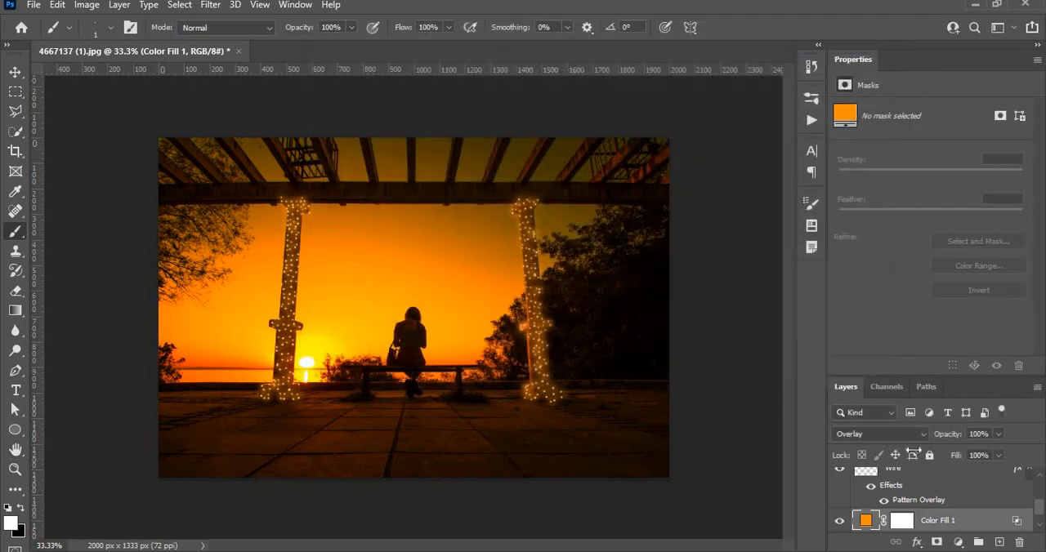
pyautogui.click(900, 523)
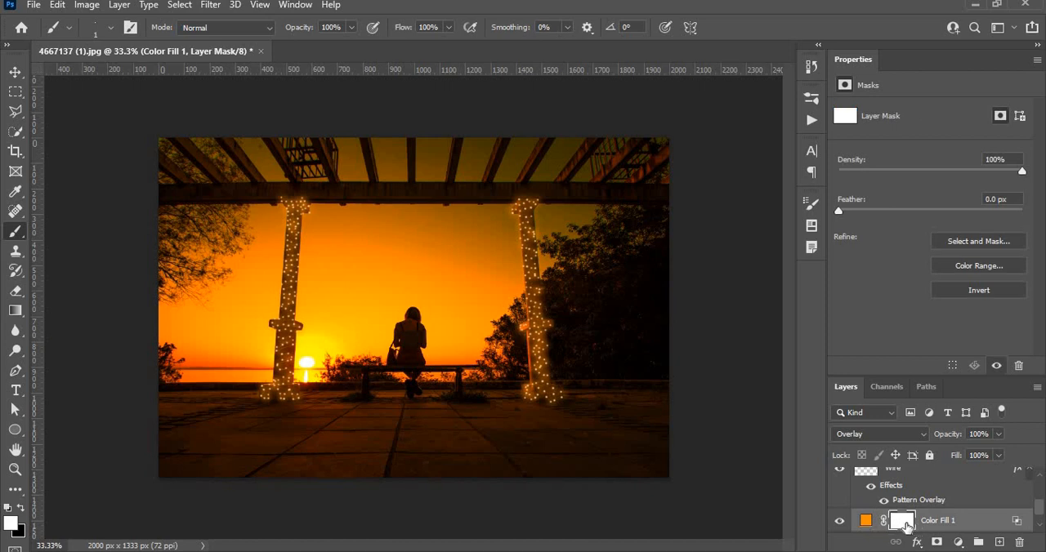
pyautogui.click(10, 92)
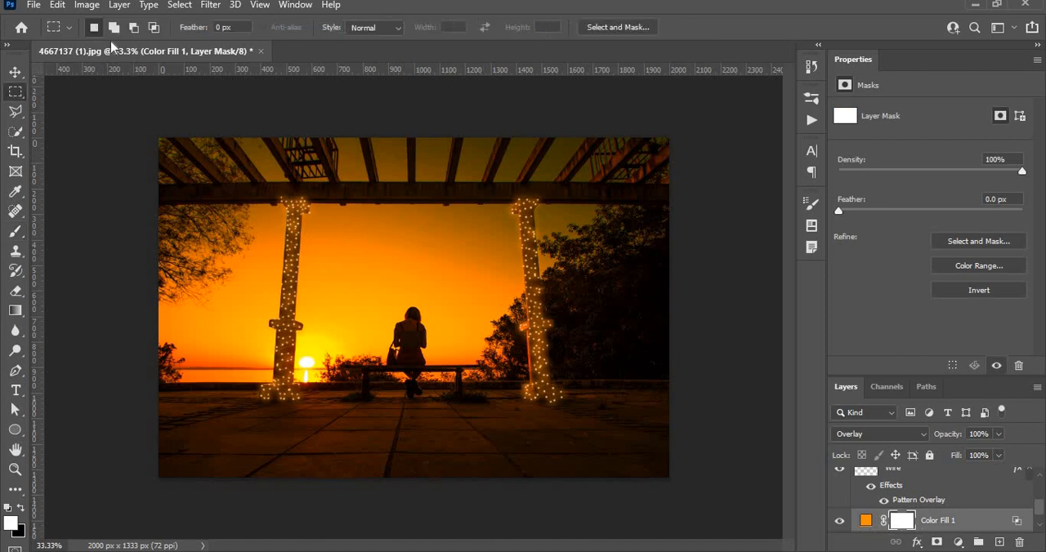
pyautogui.rightClick(417, 227)
pyautogui.rightClick(318, 226)
pyautogui.rightClick(318, 225)
pyautogui.click(15, 95)
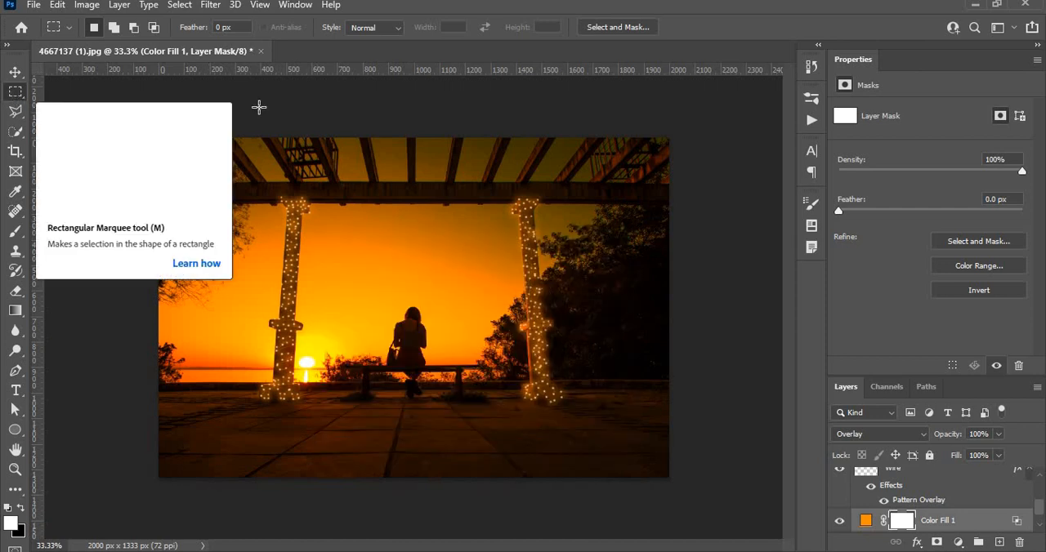
pyautogui.click(16, 132)
pyautogui.rightClick(394, 166)
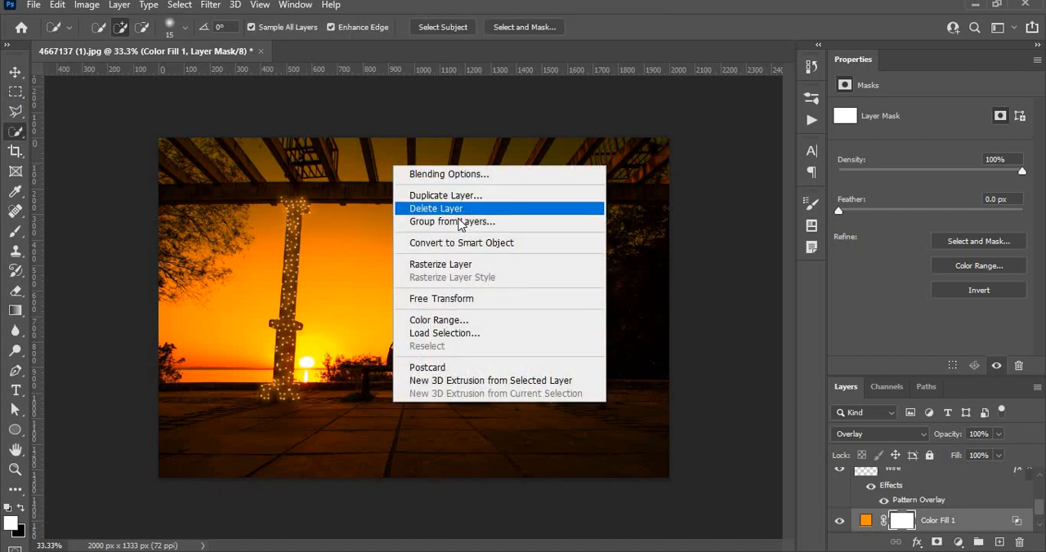
pyautogui.click(510, 447)
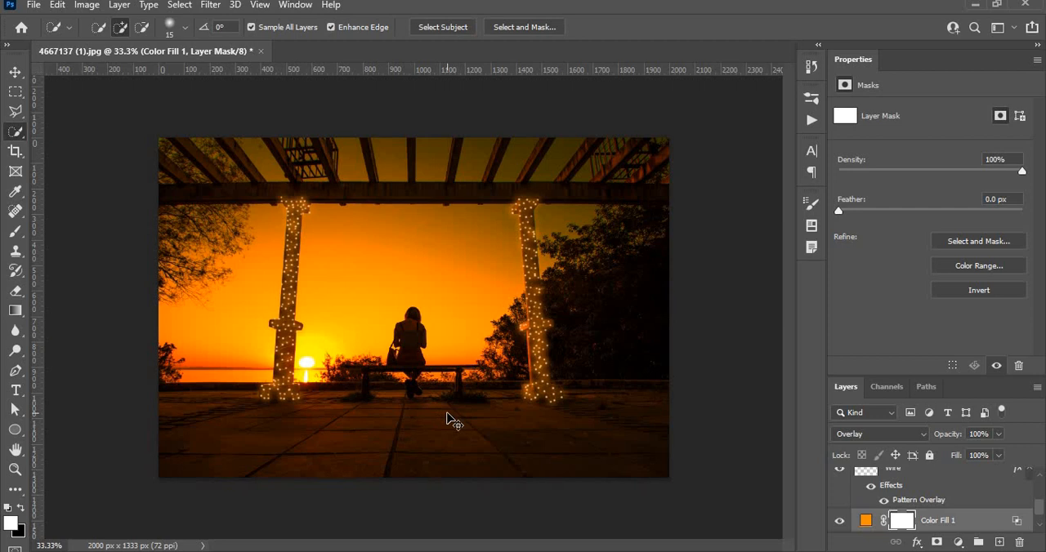
# Invert the orange fill layer's mask to black and activate the Brush tool for painting on it
pyautogui.hotkey('ctrl', 'i')
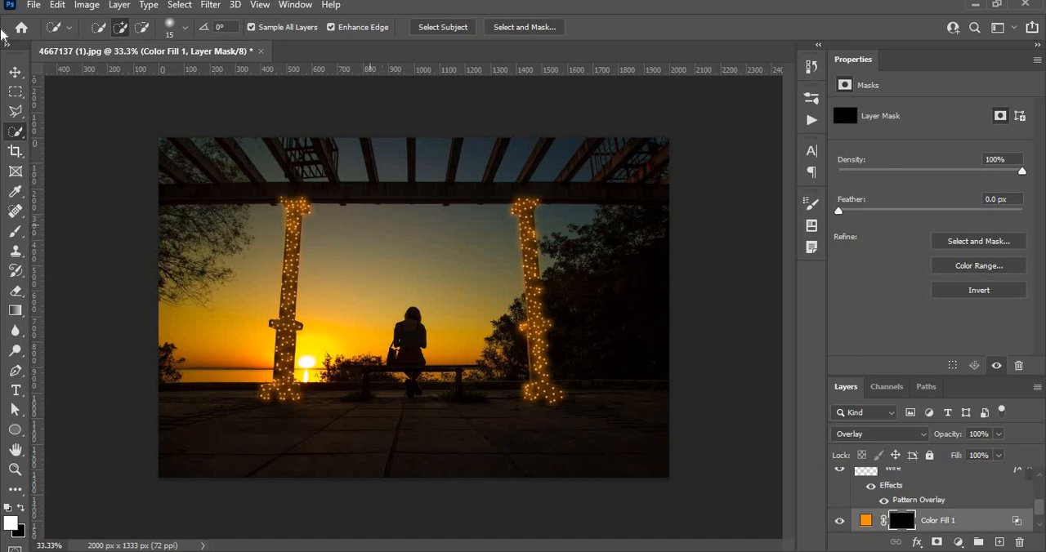
pyautogui.click(15, 231)
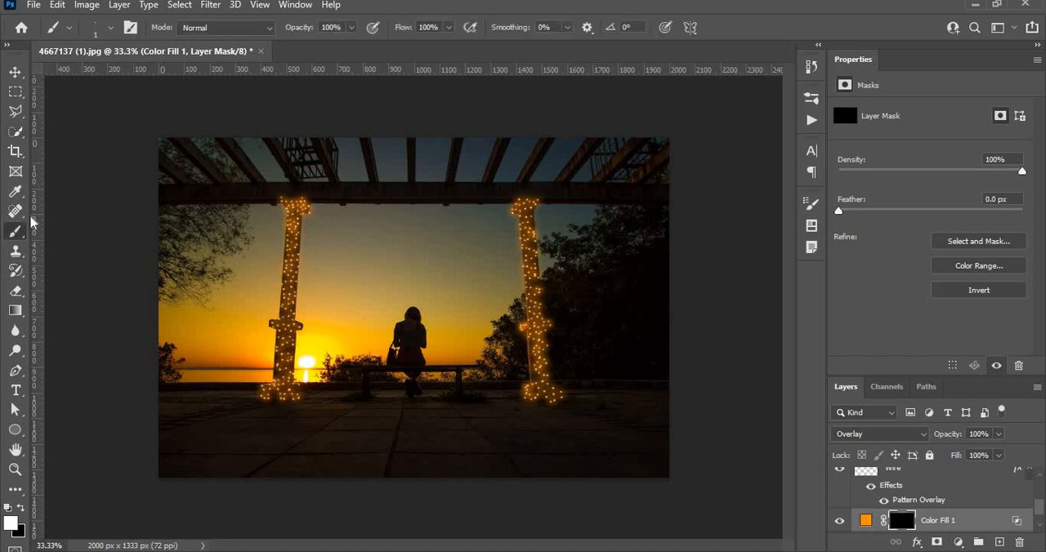
# Set the brush flow to 20% and the Soft Round brush size to 75 px
pyautogui.click(449, 28)
pyautogui.click(431, 27)
pyautogui.moveTo(438, 27); pyautogui.dragTo(395, 26)
pyautogui.write('20')
pyautogui.click(111, 28)
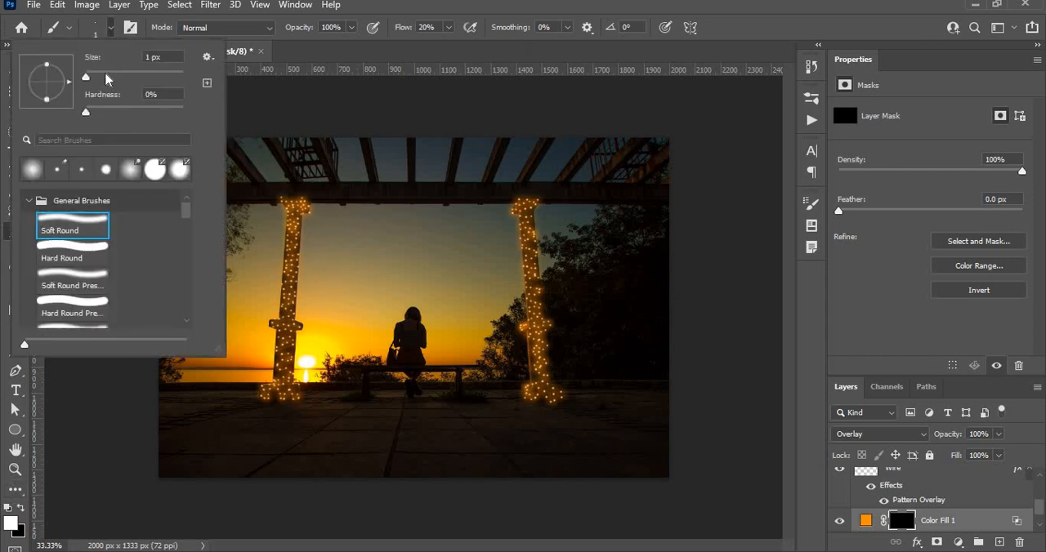
pyautogui.moveTo(90, 77); pyautogui.dragTo(122, 77)
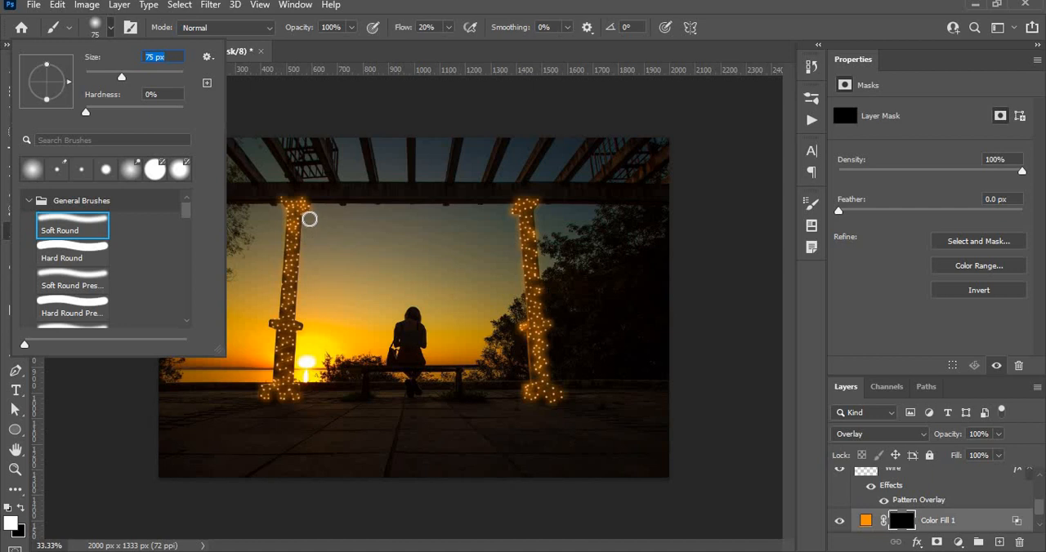
# Undo a trial stroke beside the left pillar and set the soft brush size to 12 px
pyautogui.moveTo(309, 219); pyautogui.dragTo(309, 241)
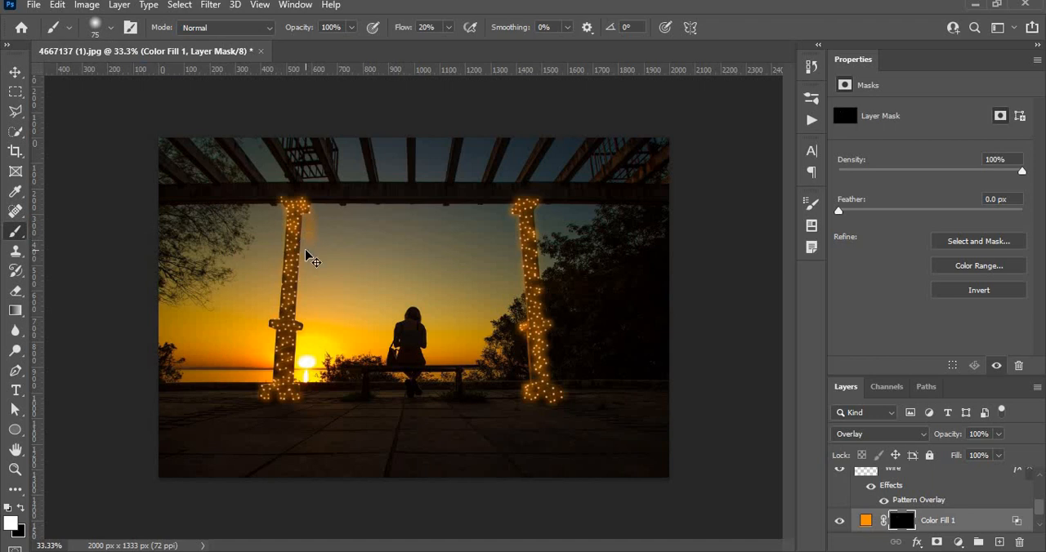
pyautogui.hotkey('ctrl', 'z')
pyautogui.click(107, 31)
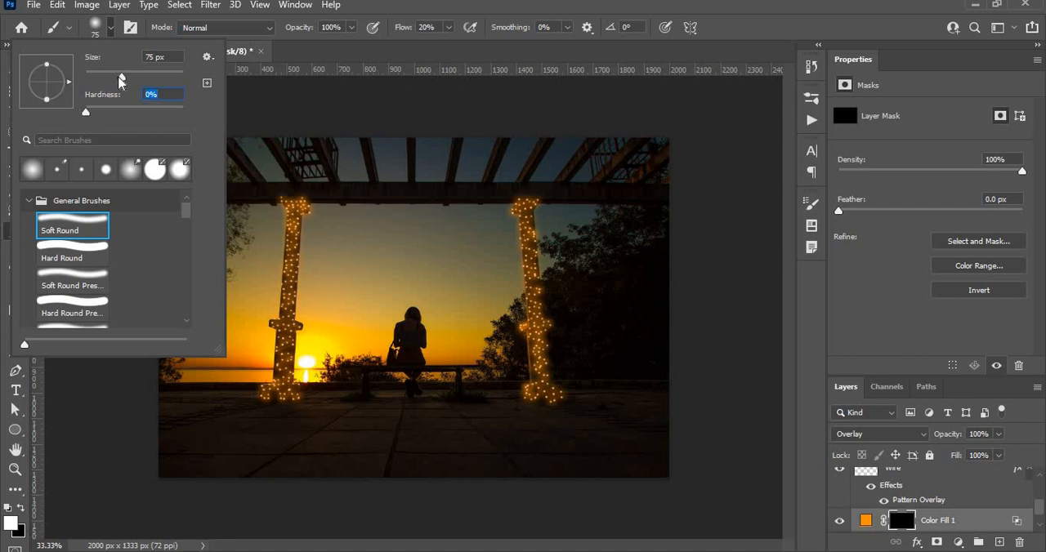
pyautogui.moveTo(122, 76); pyautogui.dragTo(90, 77)
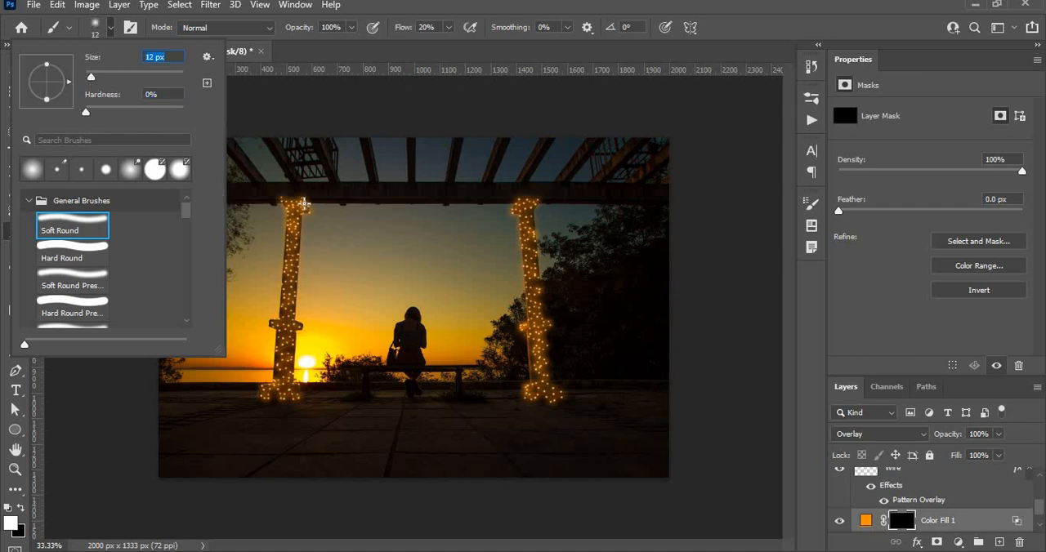
# Paint white on the orange fill's mask along the left pillar with the small 12 px soft brush
pyautogui.click(297, 216)
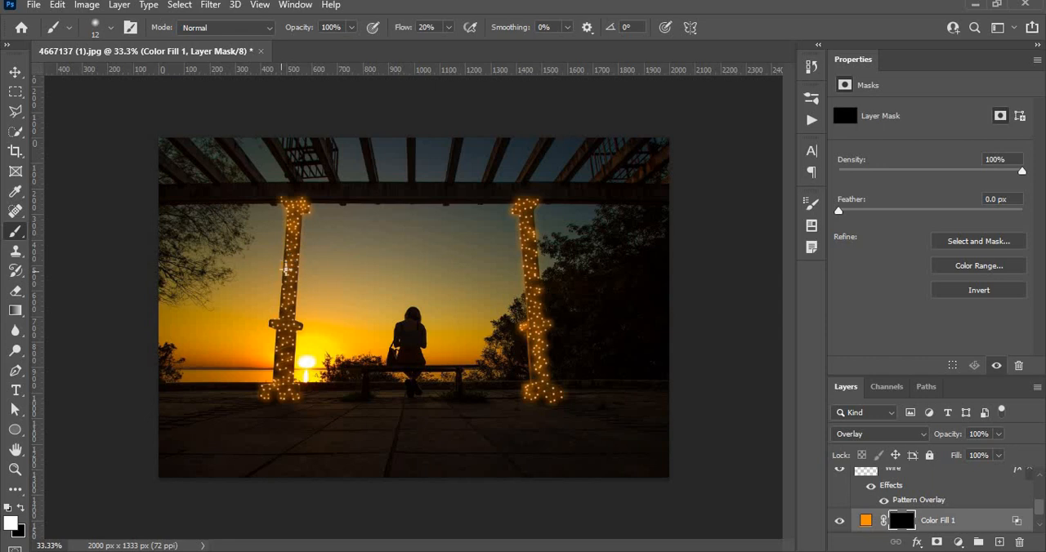
pyautogui.moveTo(288, 256); pyautogui.dragTo(288, 242)
pyautogui.hotkey('ctrl', '+')
pyautogui.hotkey('ctrl', '+')
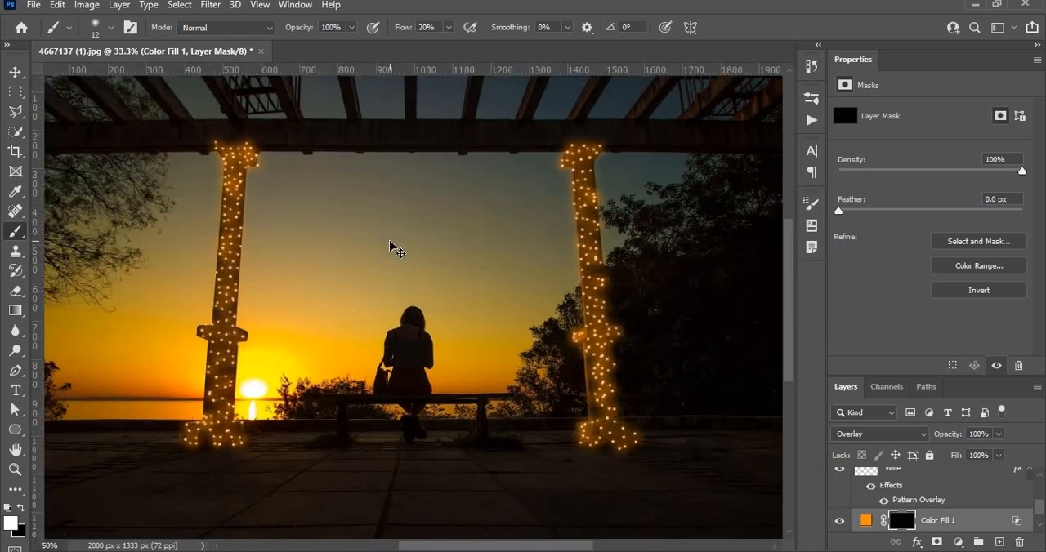
pyautogui.moveTo(283, 205); pyautogui.dragTo(429, 268)
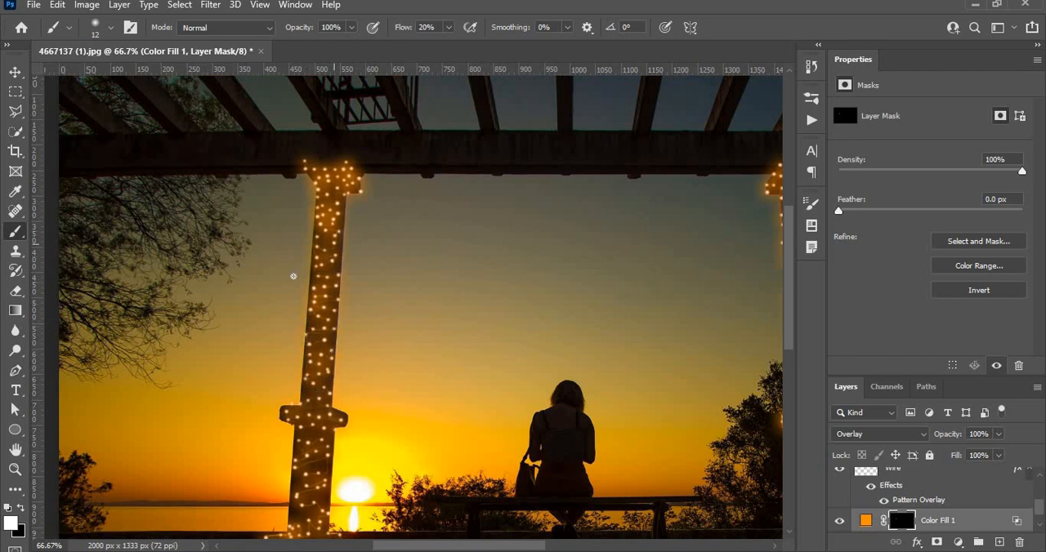
pyautogui.scroll(-5, 294, 276)
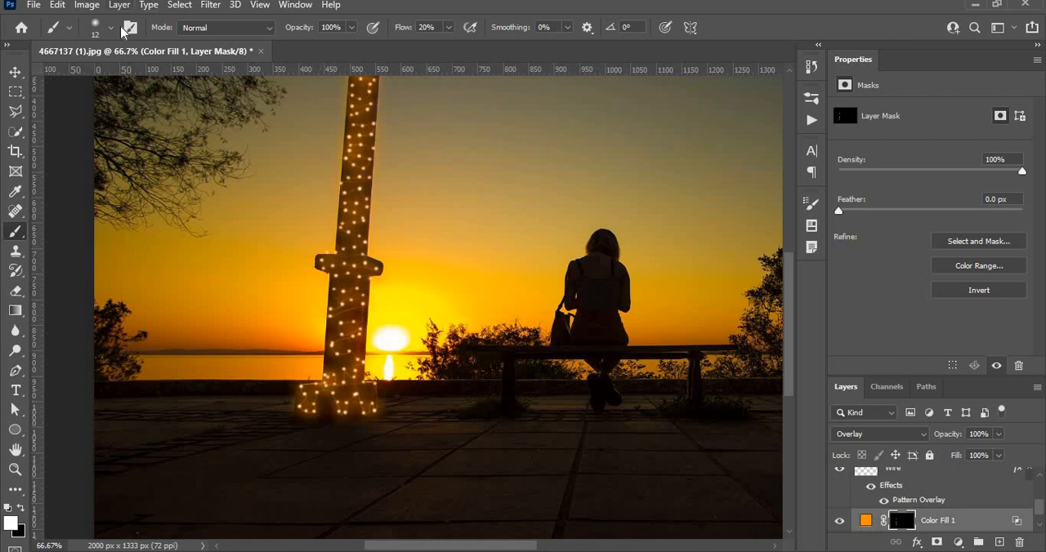
# Paint a broad orange glow around both pillars on the fill layer's mask with a 385 px soft brush
pyautogui.click(111, 28)
pyautogui.moveTo(122, 77)
pyautogui.mouseDown()
pyautogui.moveTo(214, 117)
pyautogui.moveTo(185, 85)
pyautogui.moveTo(150, 80)
pyautogui.moveTo(179, 79)
pyautogui.moveTo(168, 79)
pyautogui.mouseUp()
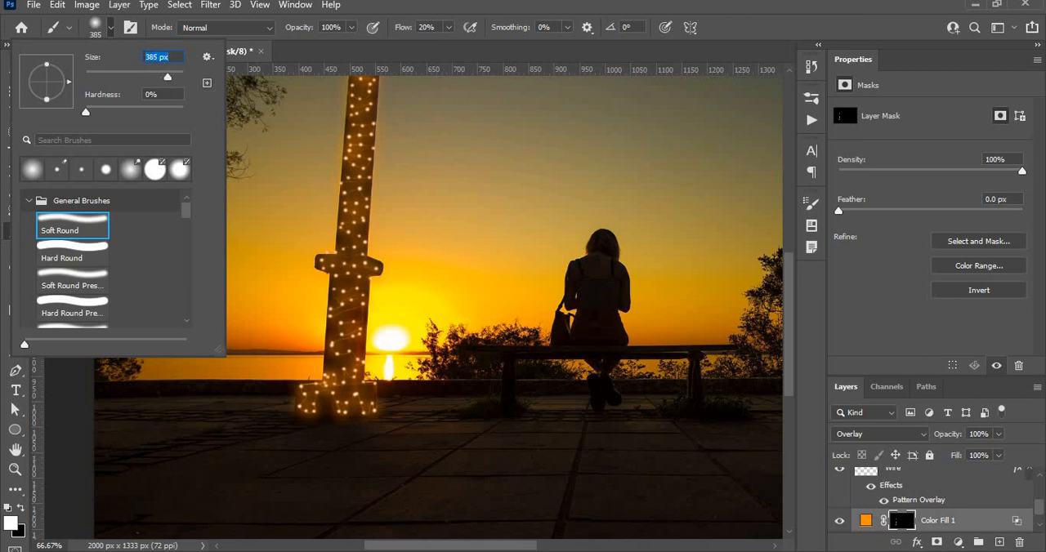
pyautogui.press('Return')
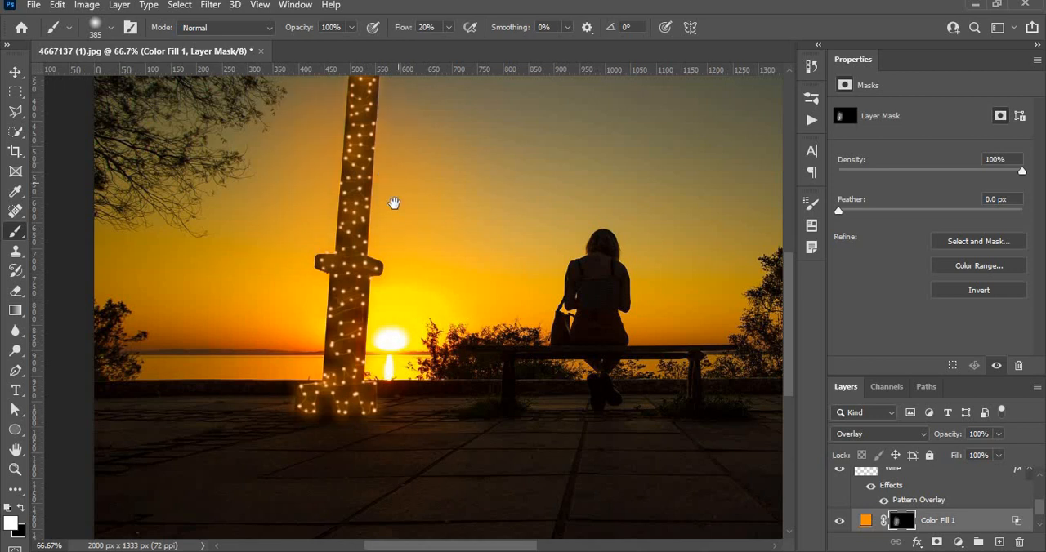
pyautogui.moveTo(392, 204); pyautogui.dragTo(388, 367)
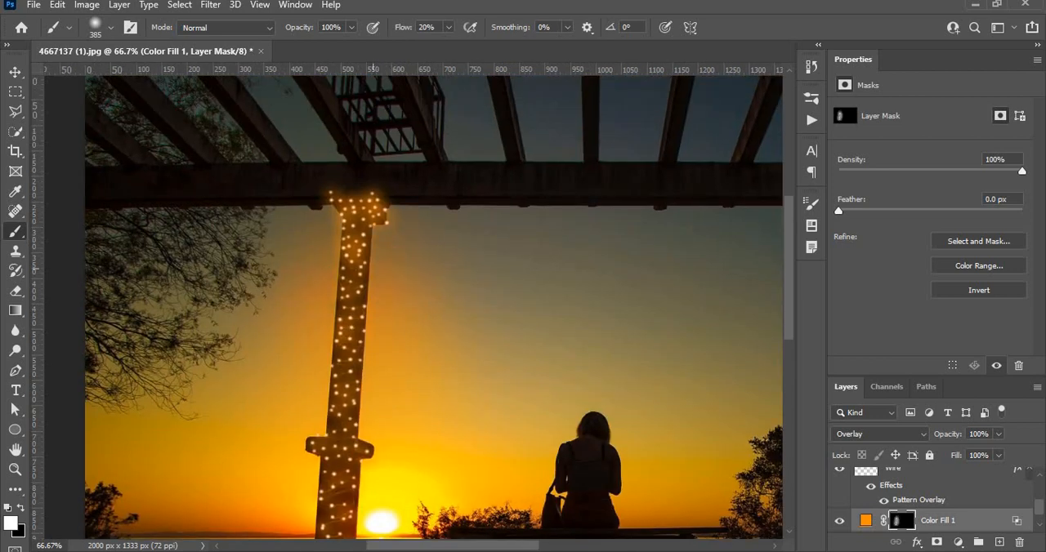
pyautogui.moveTo(496, 311); pyautogui.dragTo(123, 131)
pyautogui.moveTo(362, 364); pyautogui.dragTo(358, 420)
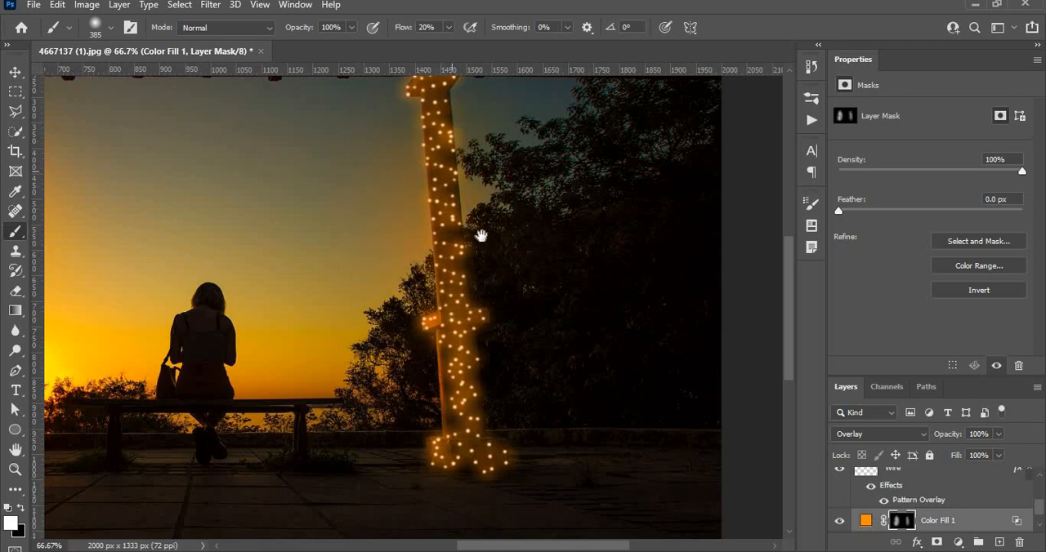
pyautogui.moveTo(479, 234); pyautogui.dragTo(473, 310)
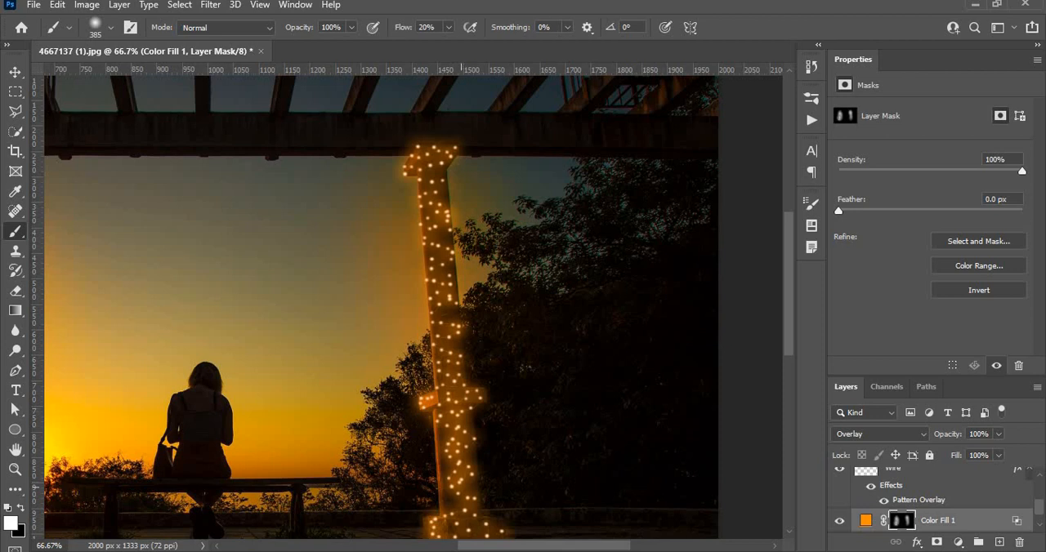
pyautogui.hotkey('ctrl', '-')
pyautogui.hotkey('ctrl', '-')
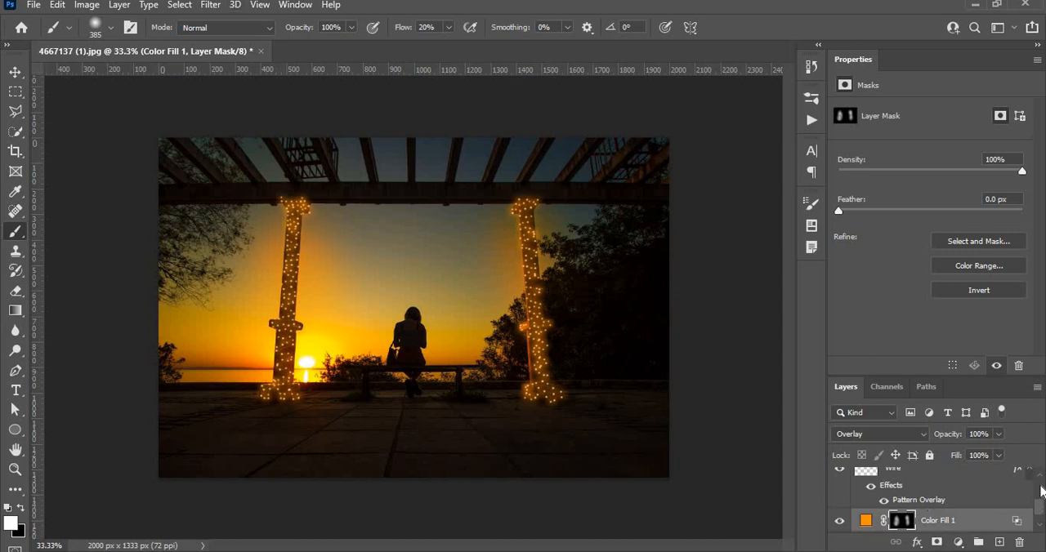
# Add a Color Lookup adjustment layer above the Light copy layer
pyautogui.scroll(3, 1041, 490)
pyautogui.click(934, 489)
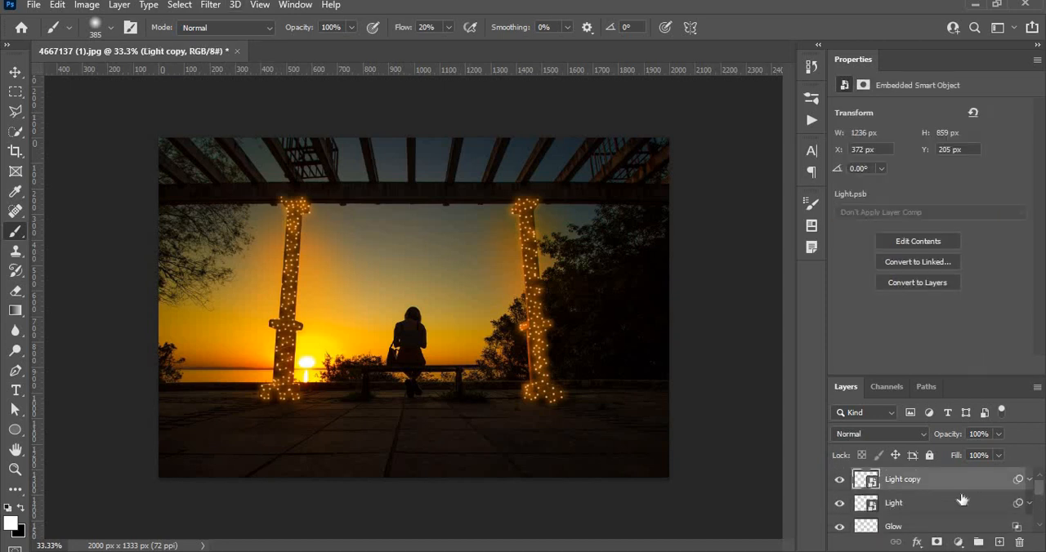
pyautogui.click(959, 542)
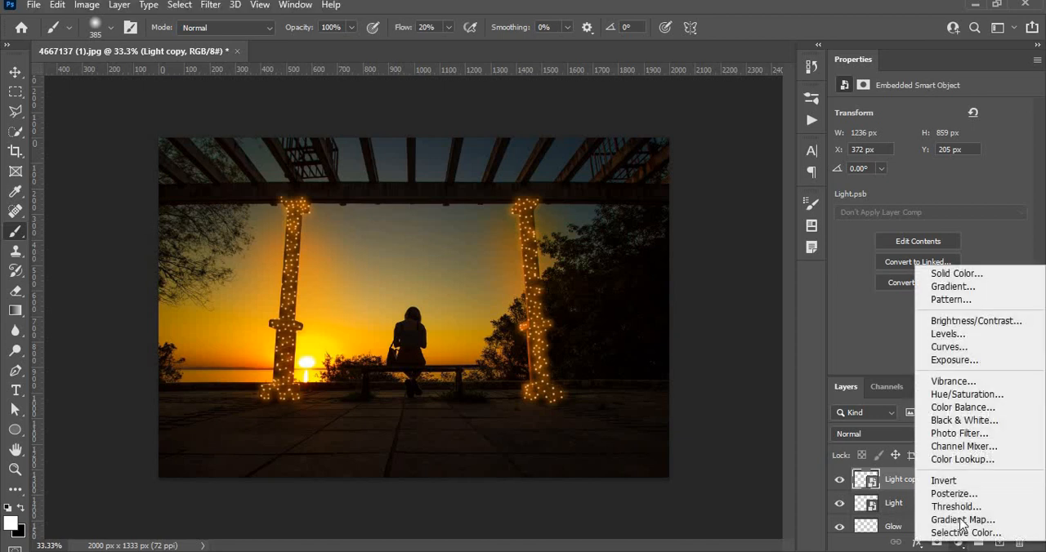
pyautogui.click(962, 459)
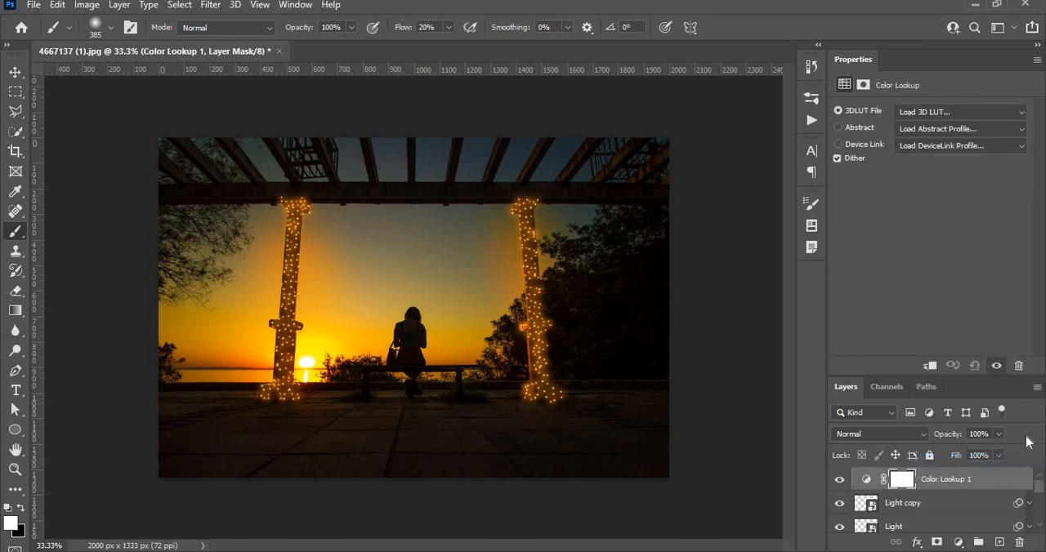
# Try the 2Strip, 3Strip, Bleach Bypass, Candlelight, Crisp_Warm, DropBlues, EdgyAmber and FallColors 3D LUTs on the Color Lookup layer
pyautogui.click(950, 112)
pyautogui.click(872, 168)
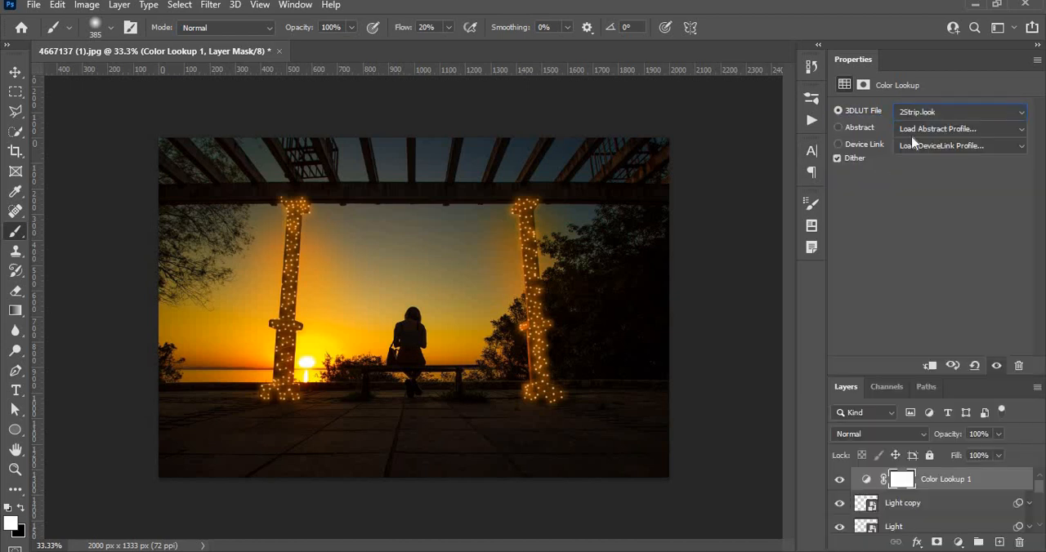
pyautogui.click(934, 112)
pyautogui.click(865, 182)
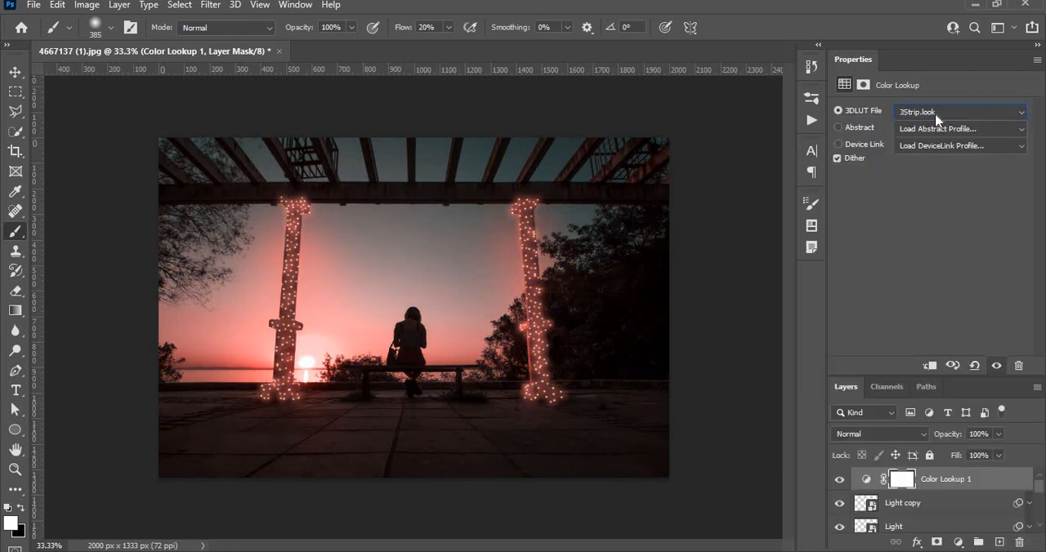
pyautogui.click(932, 112)
pyautogui.click(871, 196)
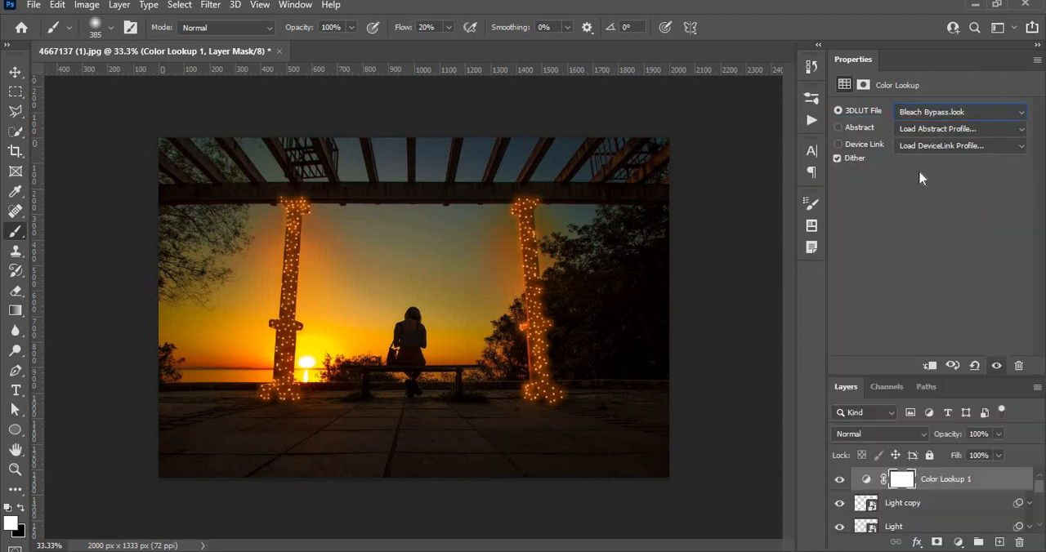
pyautogui.click(929, 114)
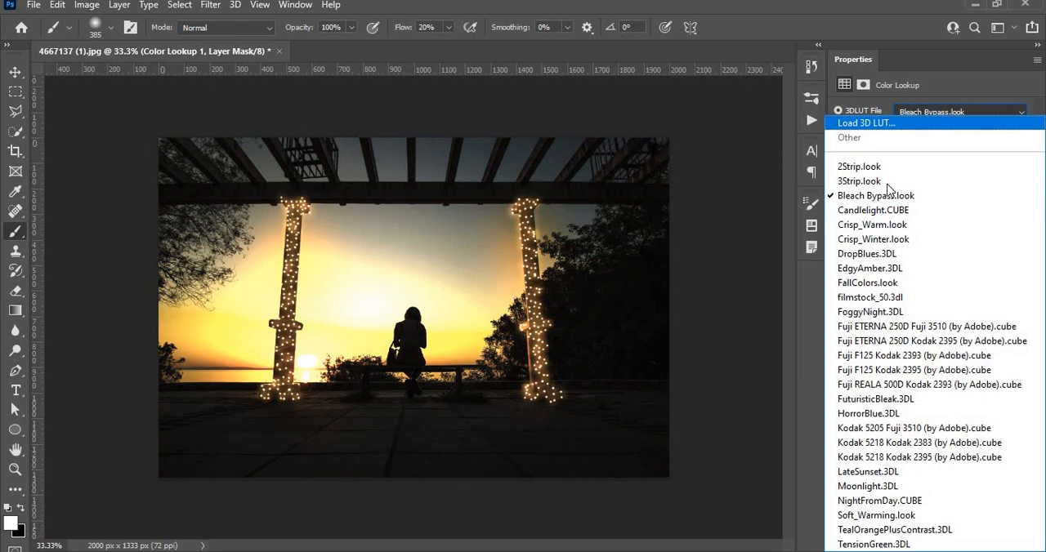
pyautogui.click(871, 210)
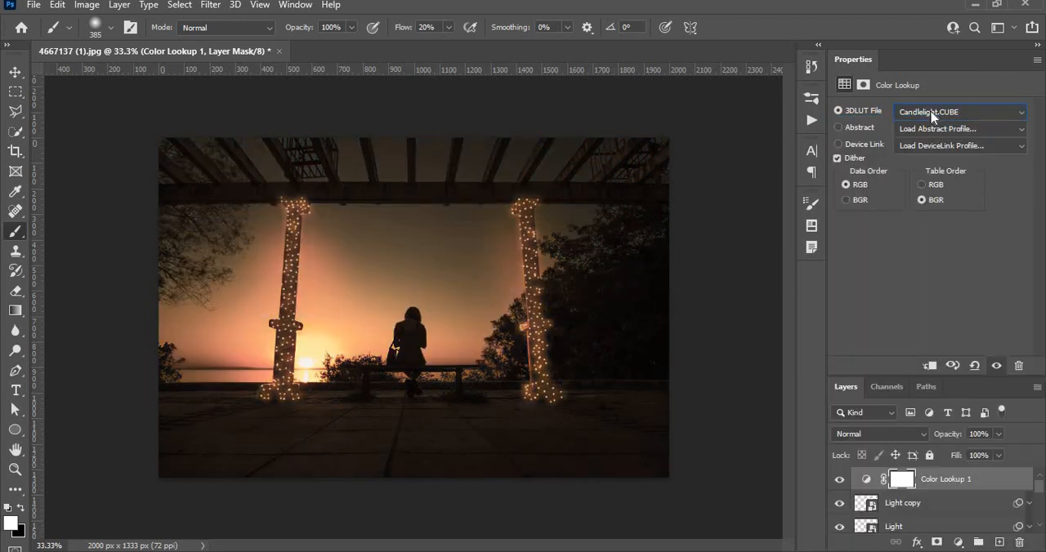
pyautogui.click(931, 114)
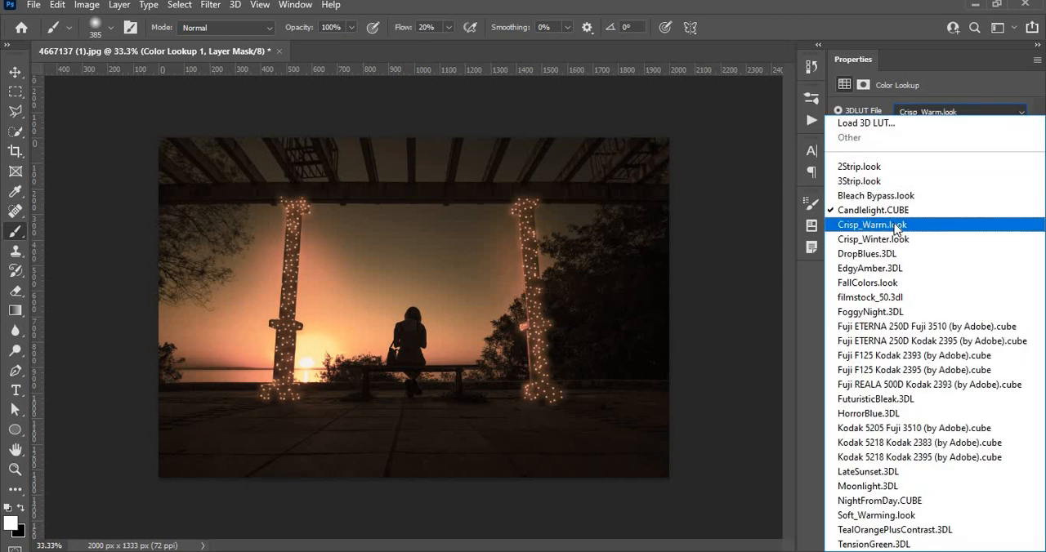
pyautogui.click(897, 225)
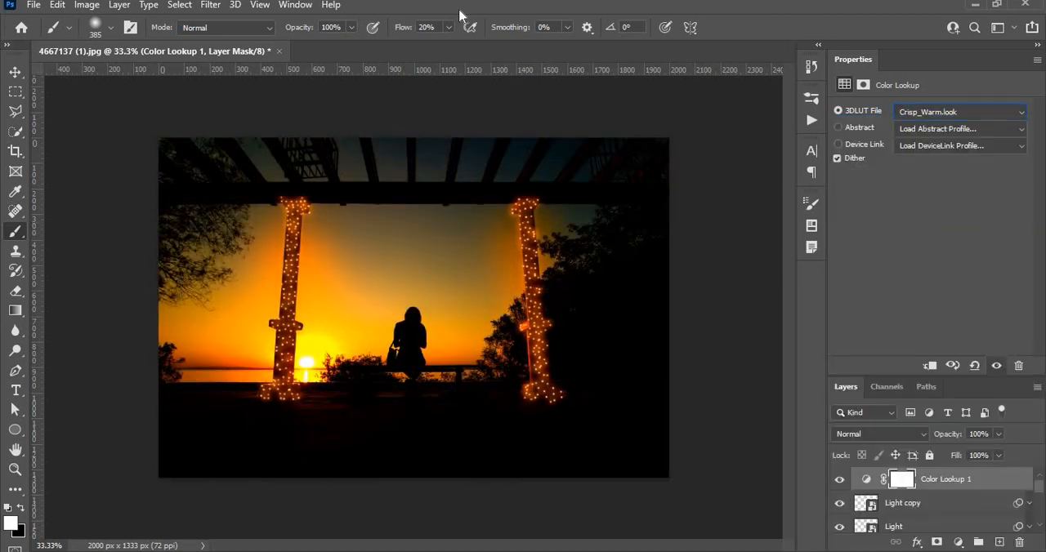
pyautogui.click(954, 115)
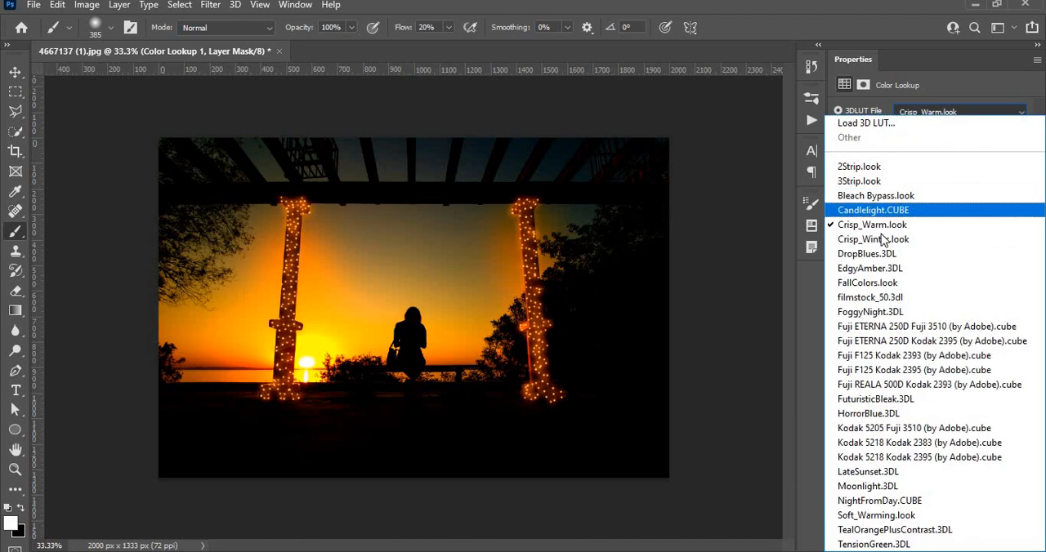
pyautogui.click(867, 253)
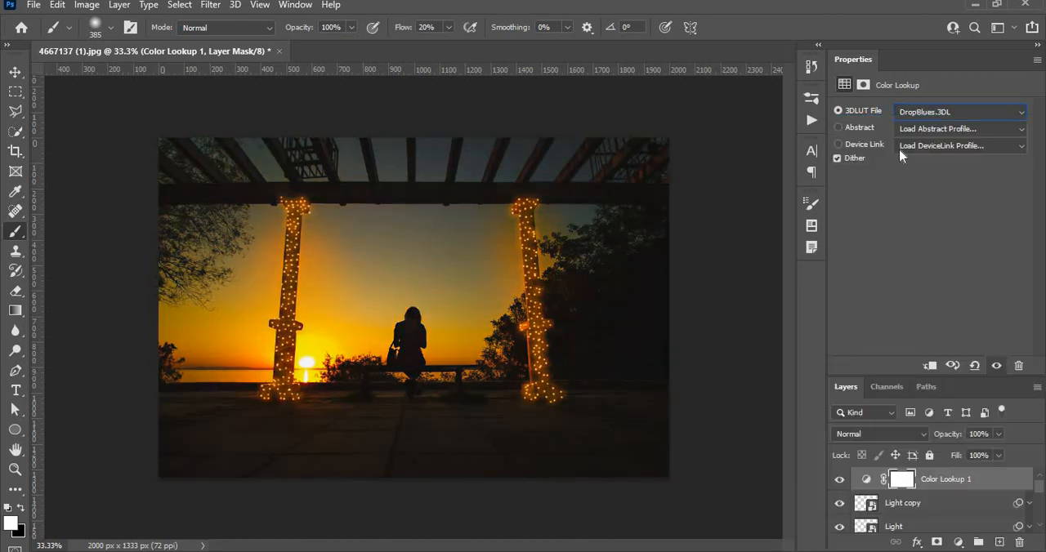
pyautogui.click(927, 112)
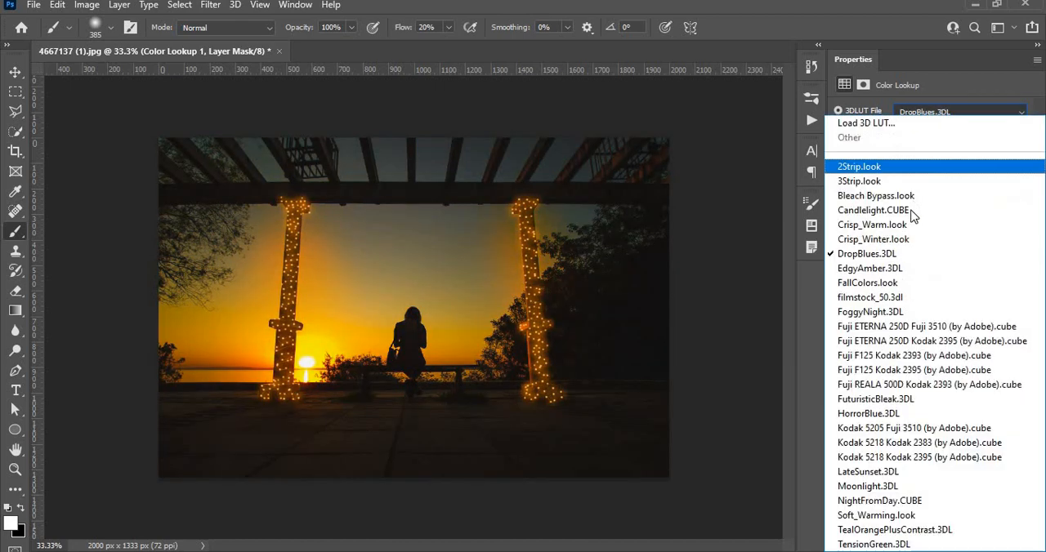
pyautogui.click(870, 268)
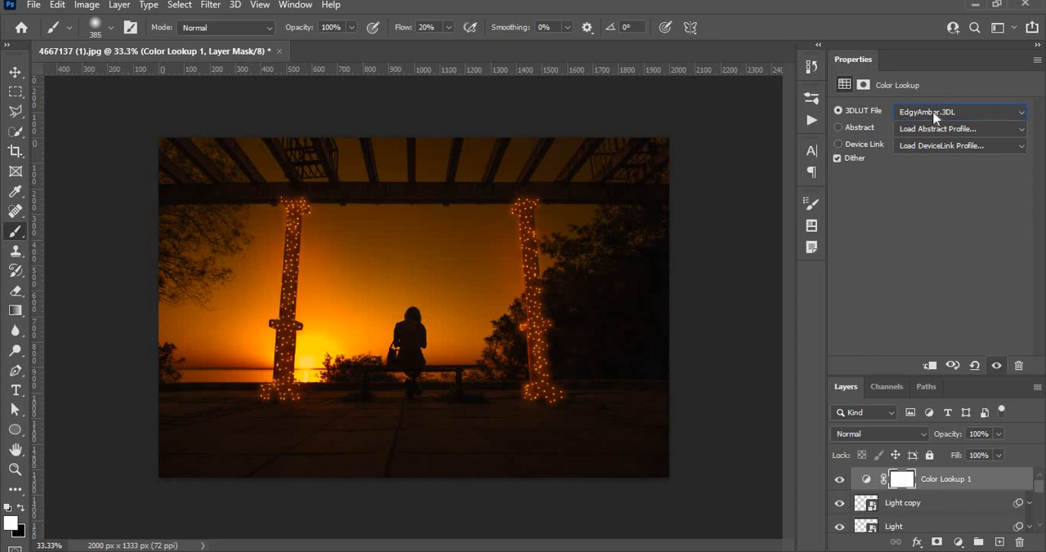
pyautogui.click(936, 114)
pyautogui.click(880, 284)
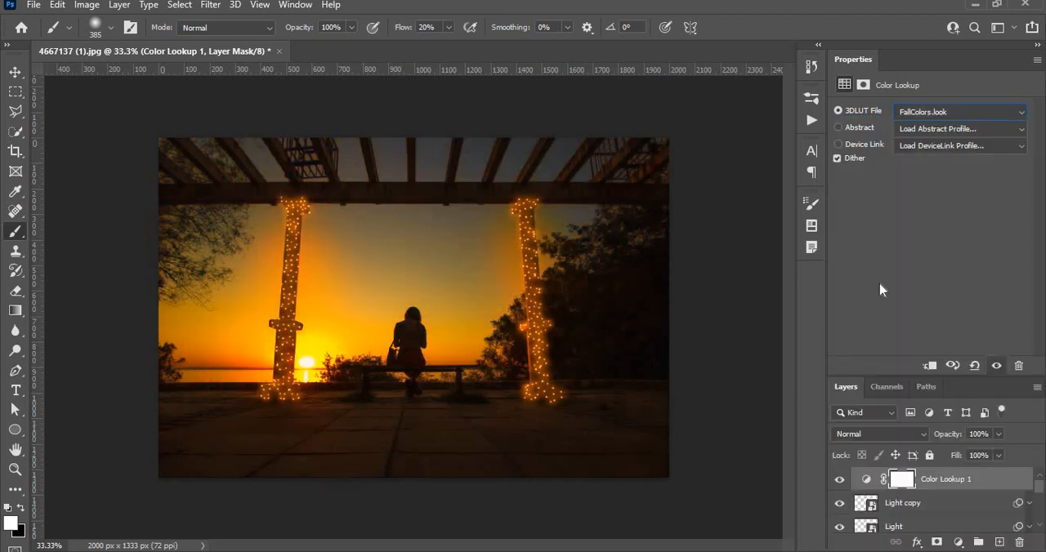
# Apply the filmstock_50.3dl LUT, set the Color Lookup layer's opacity to 43%, and activate the Move tool
pyautogui.click(927, 112)
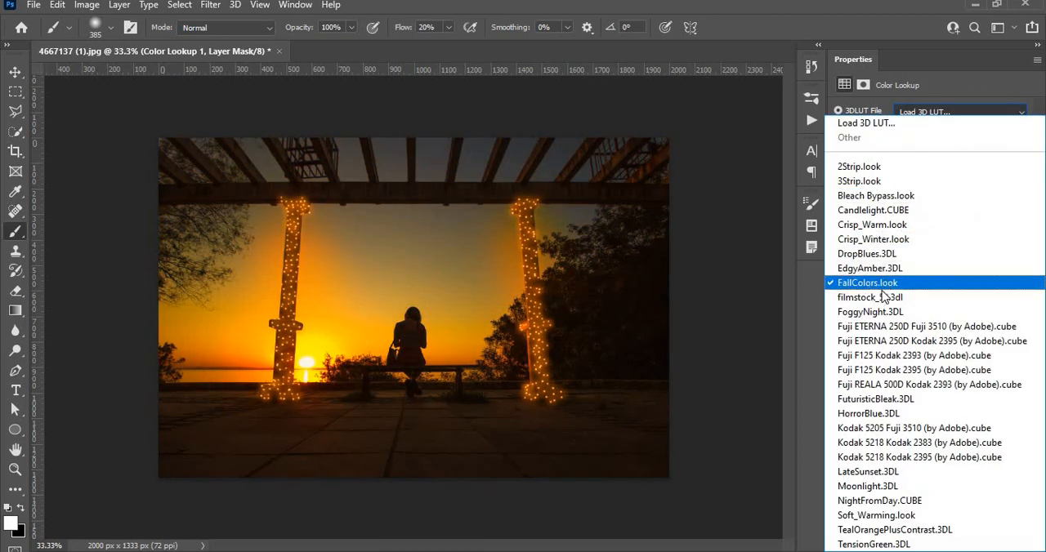
pyautogui.click(882, 298)
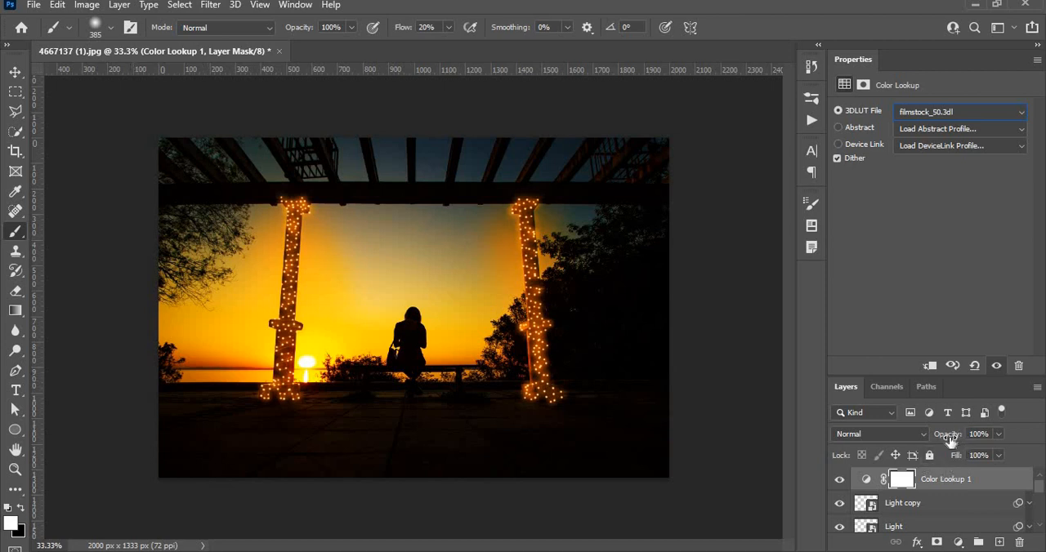
pyautogui.moveTo(945, 439); pyautogui.dragTo(911, 456)
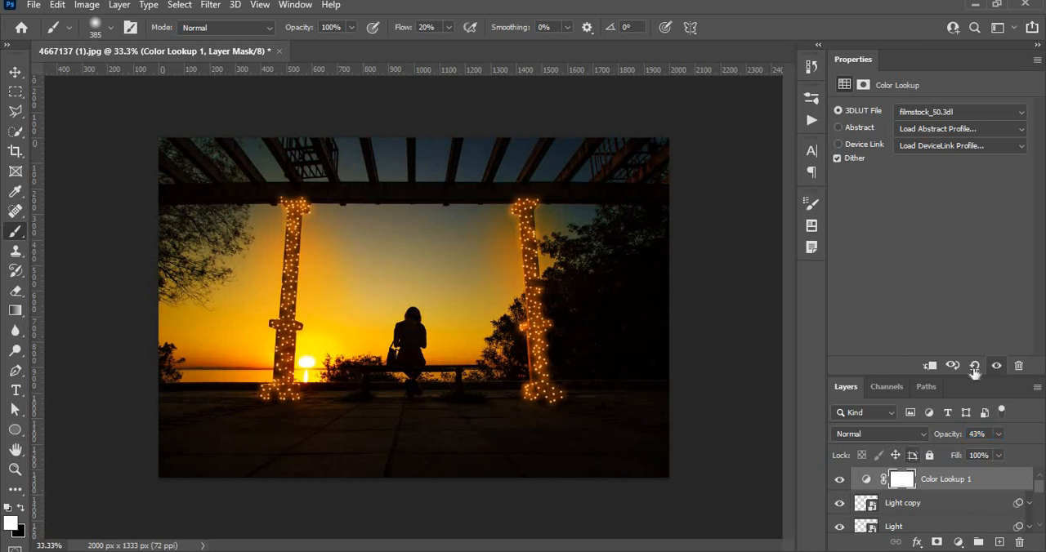
pyautogui.click(16, 72)
pyautogui.hotkey('ctrl', '+')
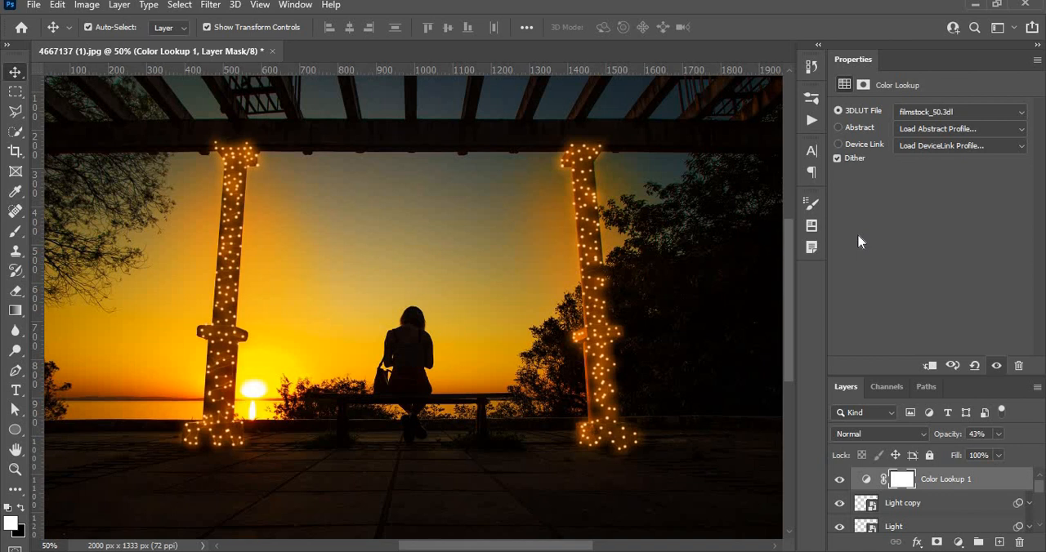
# Set the soft round brush tip's angle to 47° and return to the Move tool
pyautogui.click(15, 231)
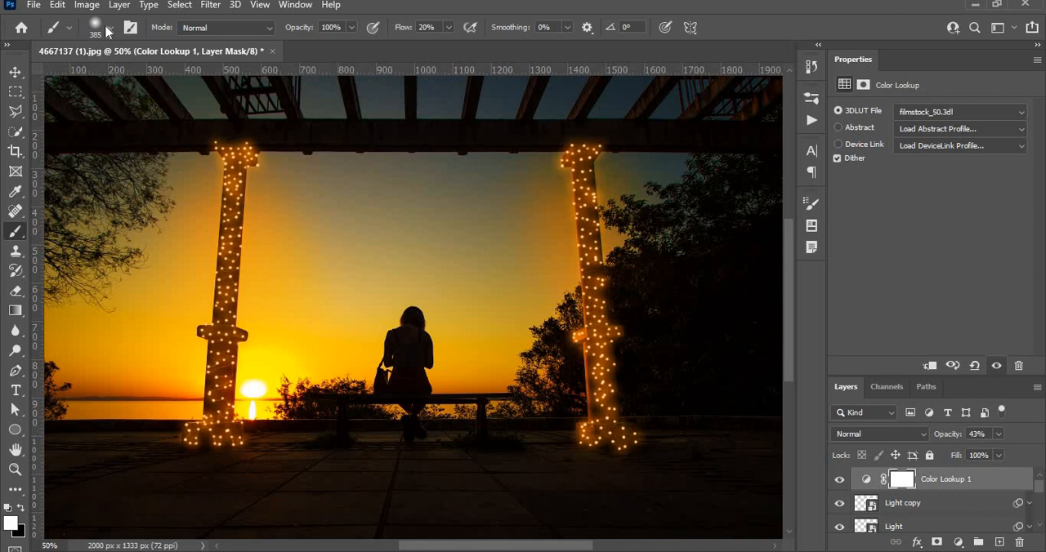
pyautogui.click(106, 31)
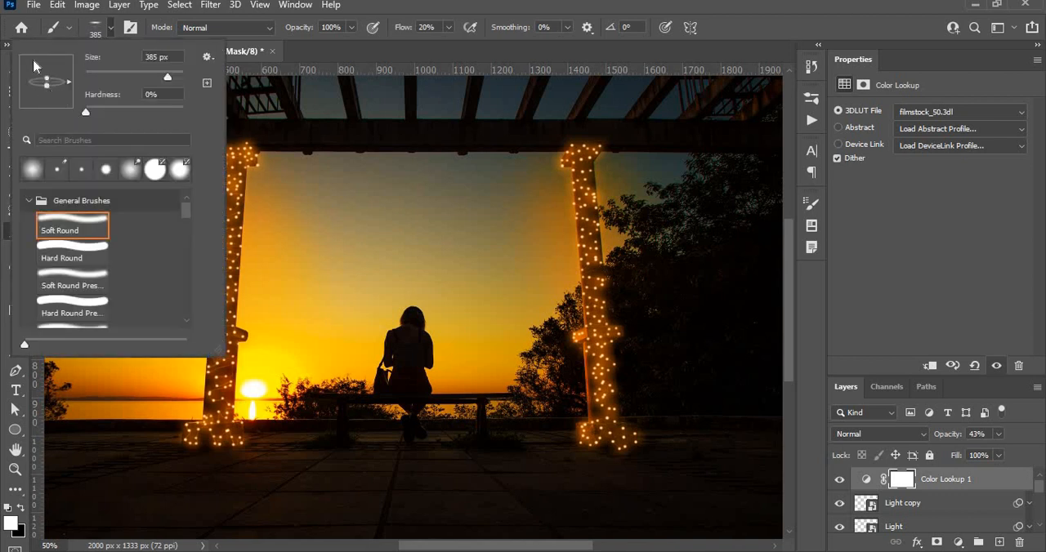
pyautogui.moveTo(68, 82)
pyautogui.mouseDown()
pyautogui.moveTo(59, 68)
pyautogui.moveTo(60, 90)
pyautogui.mouseUp()
pyautogui.click(111, 29)
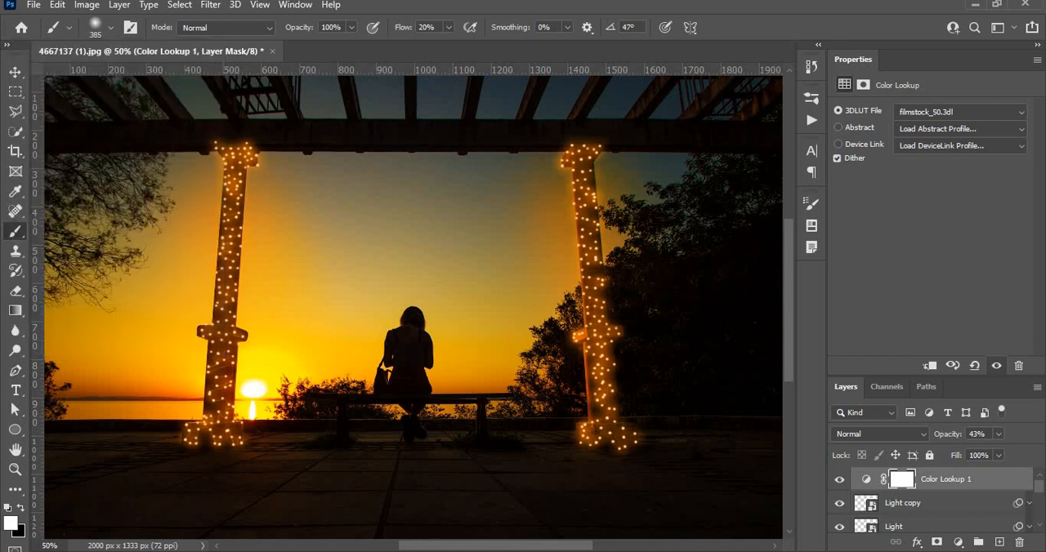
pyautogui.click(15, 72)
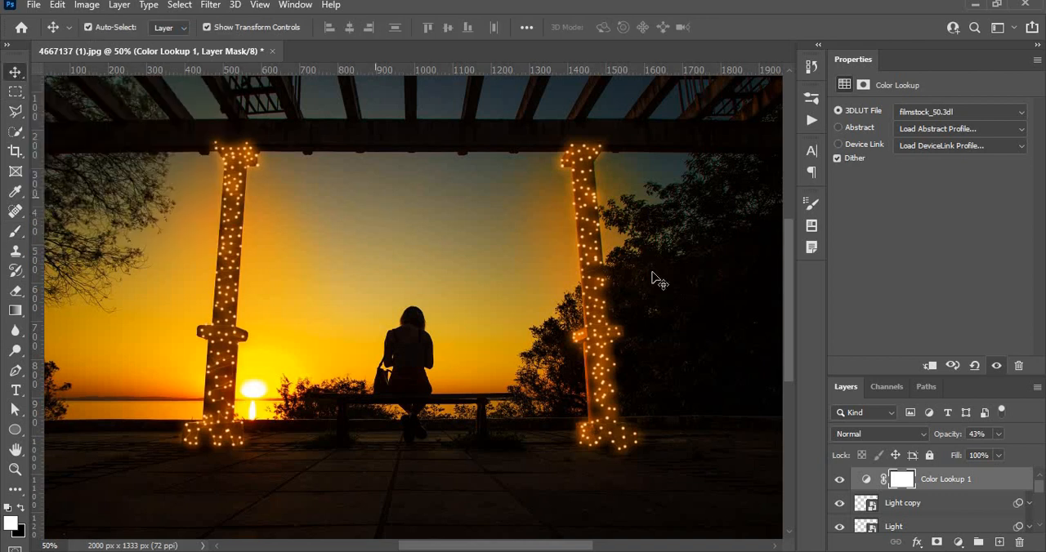